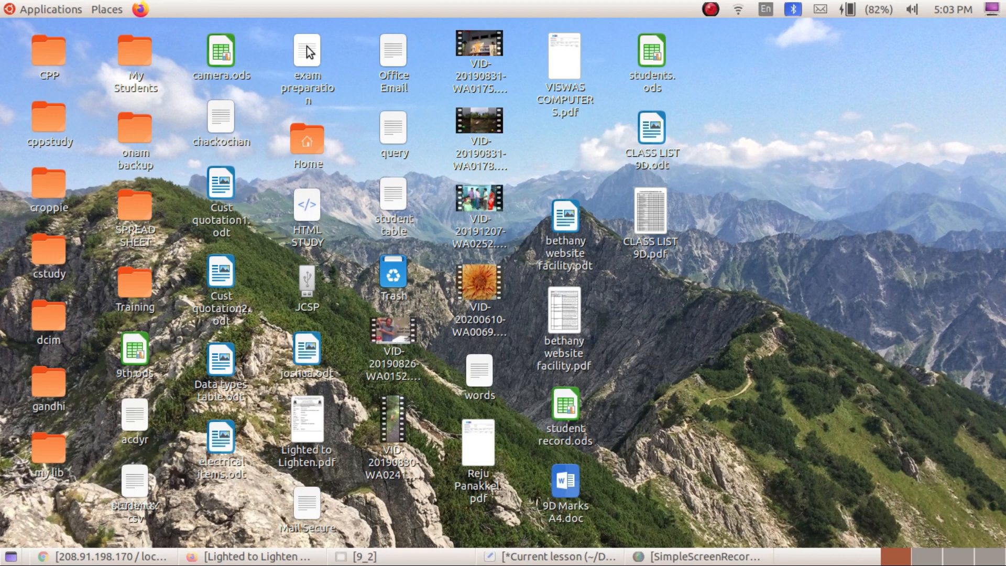
Launch the GNU Image Manipulation Program from the Graphics applications
click(50, 11)
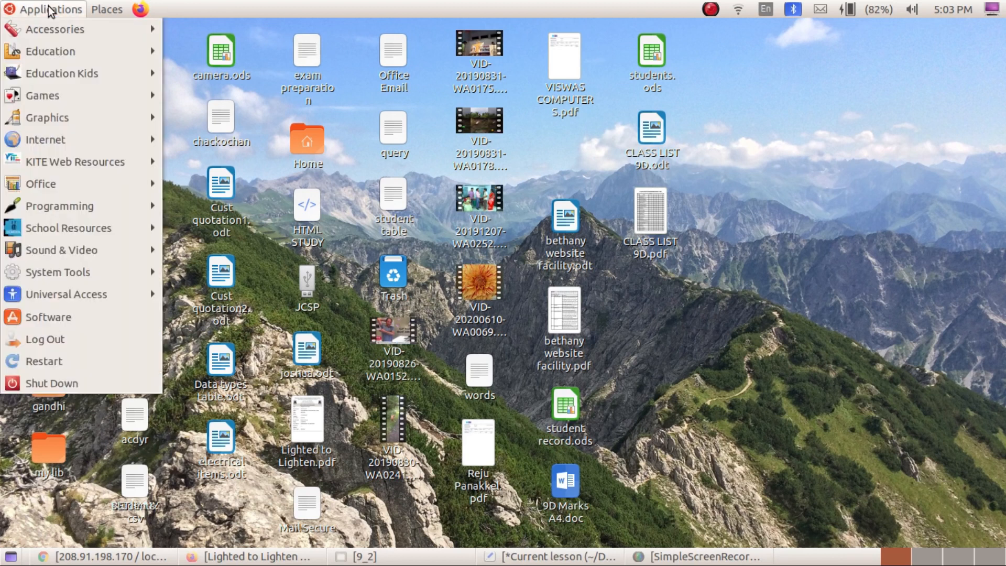
mouse_move(101, 116)
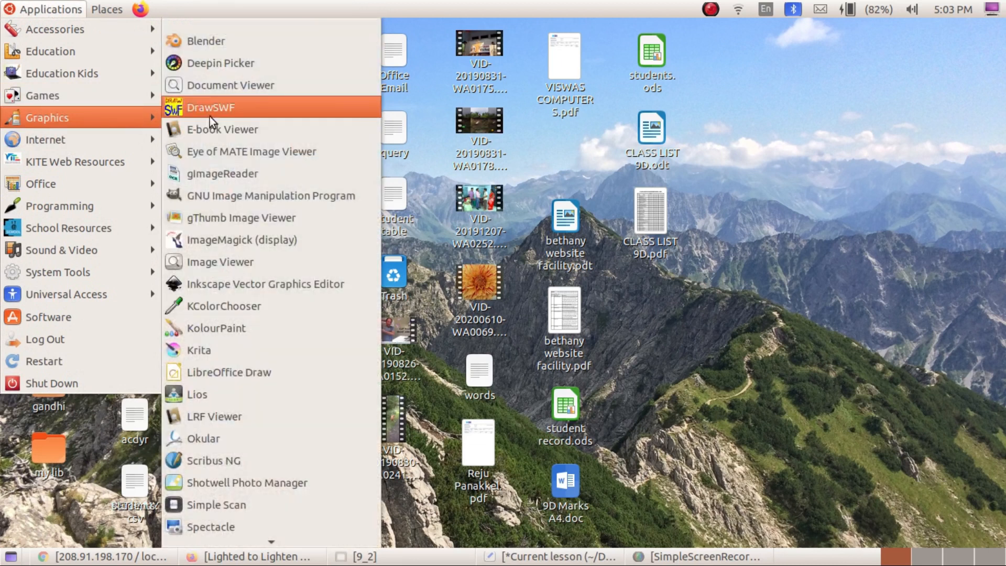
click(224, 199)
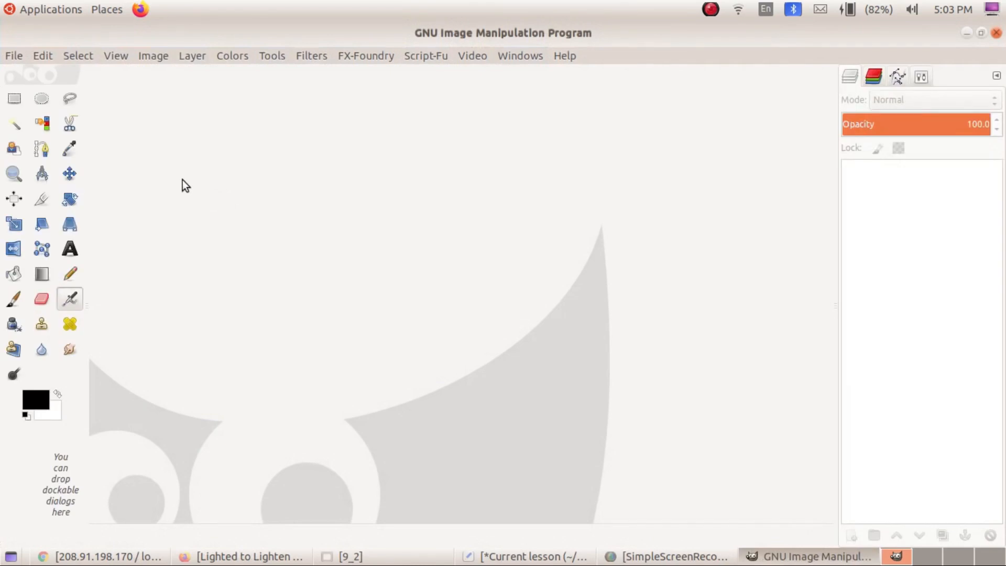
Start a new image using the A4 (300ppi) template in portrait orientation
click(13, 56)
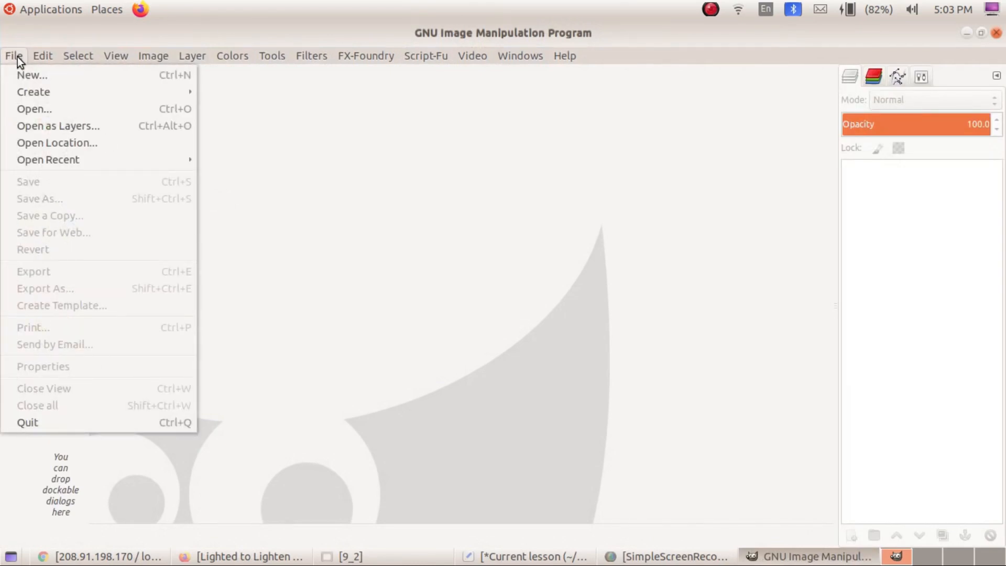
click(18, 77)
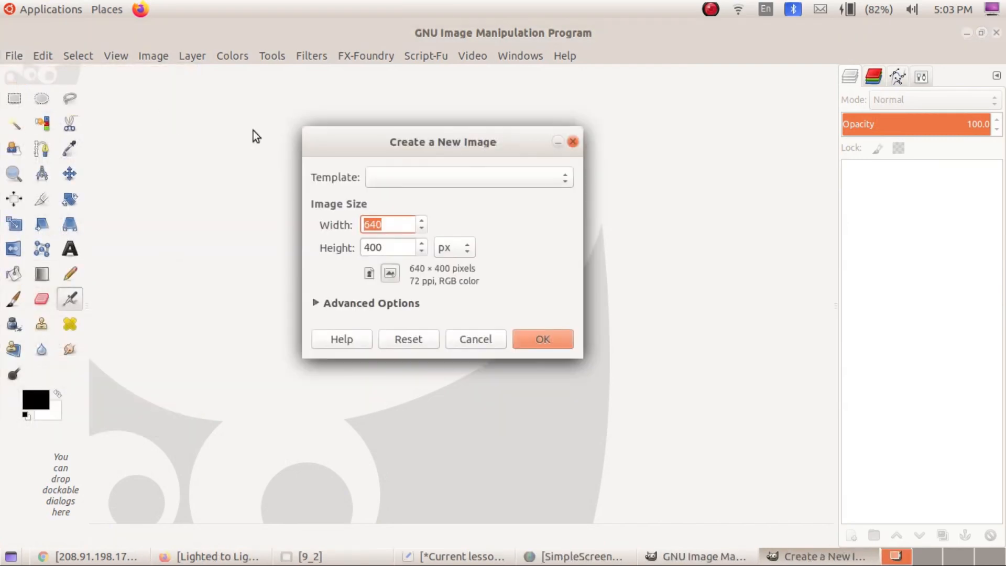
click(386, 178)
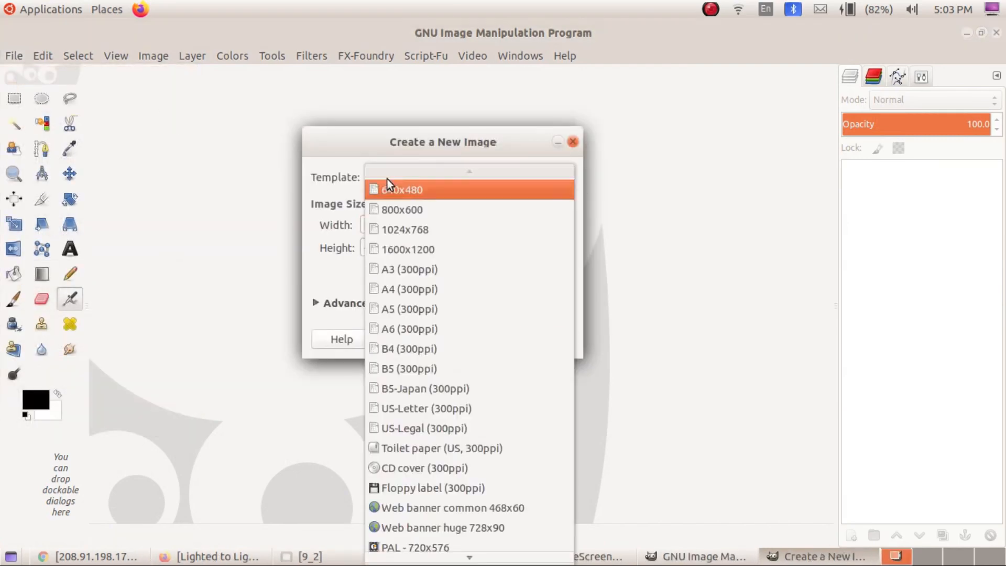
click(402, 291)
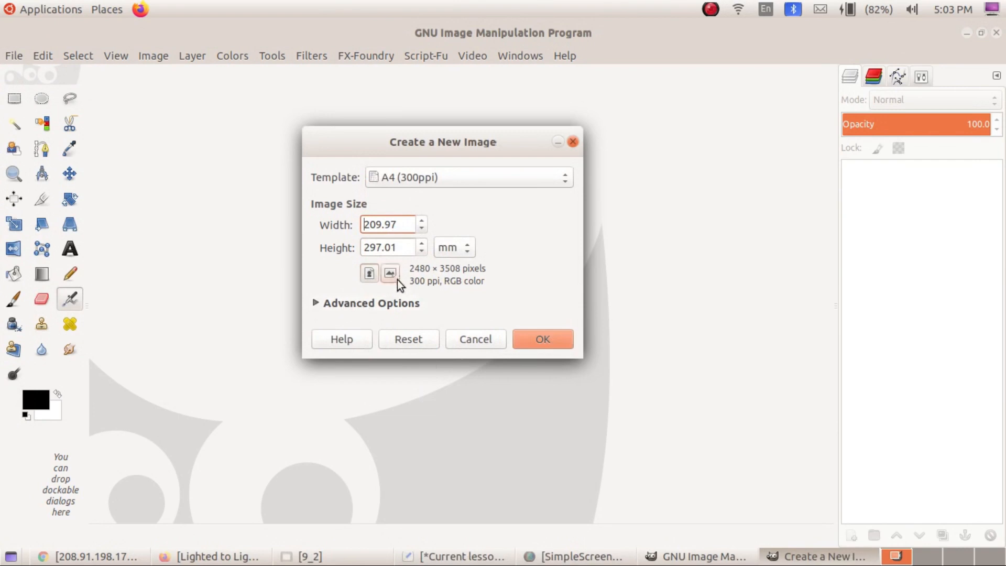
Replace the new image's comment with "Created by" followed by the author's full name, and create the image
click(317, 304)
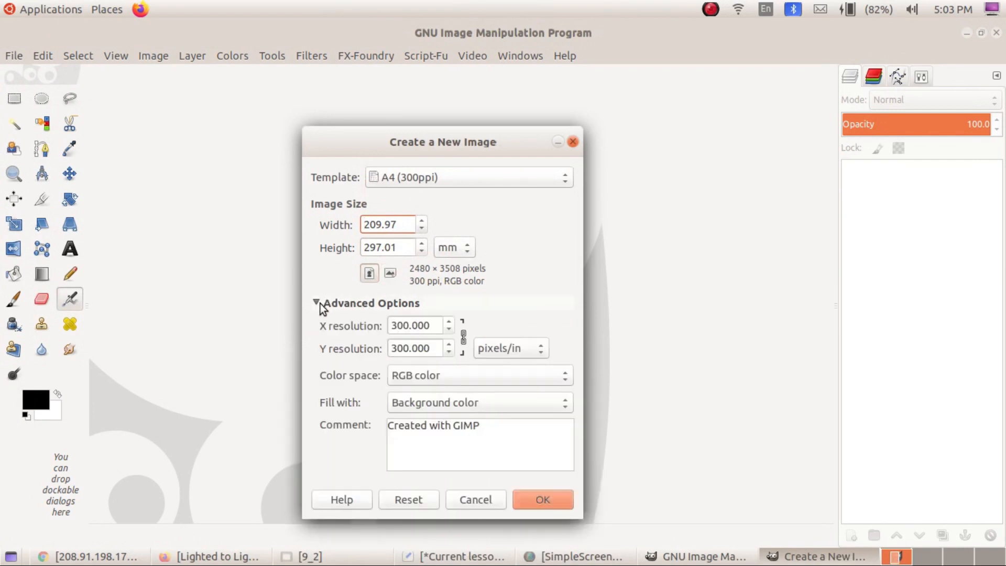
click(319, 303)
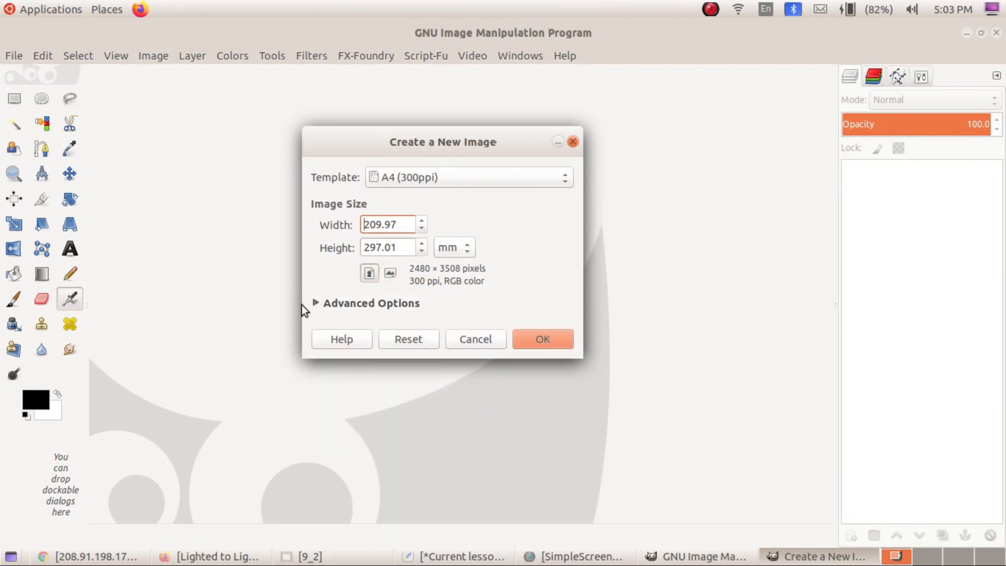
click(319, 304)
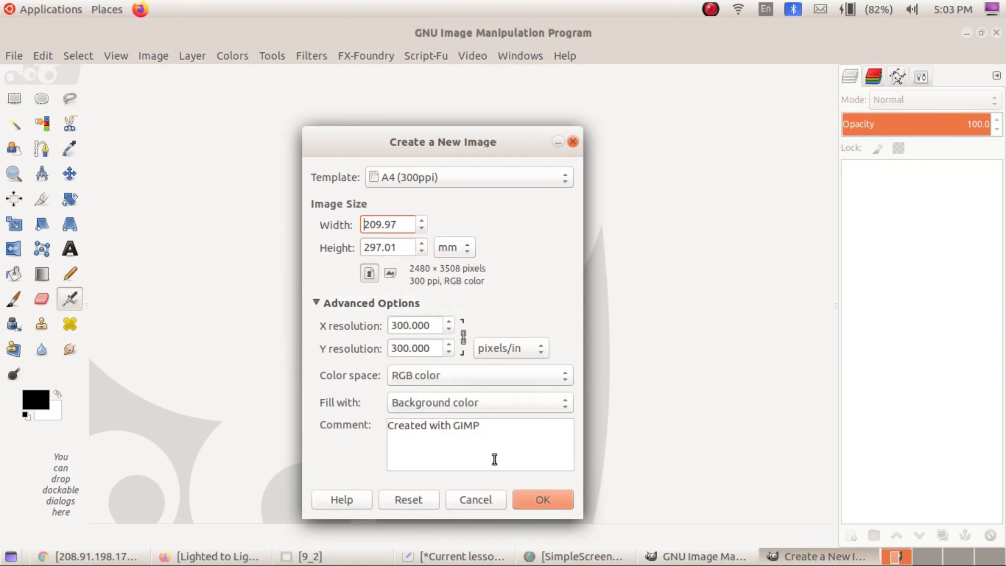
drag(514, 426, 337, 422)
text(Created by Viju Jacob)
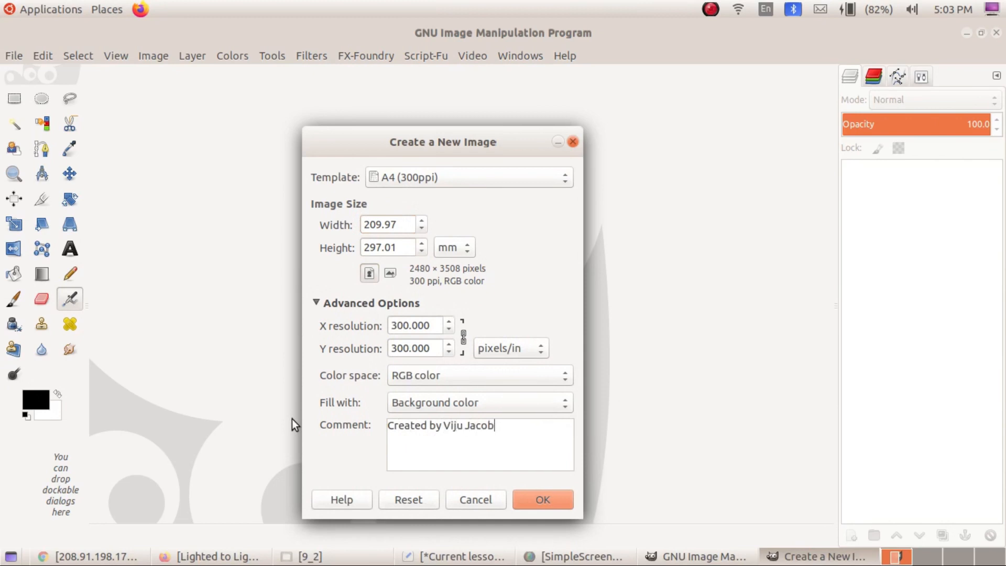
click(535, 500)
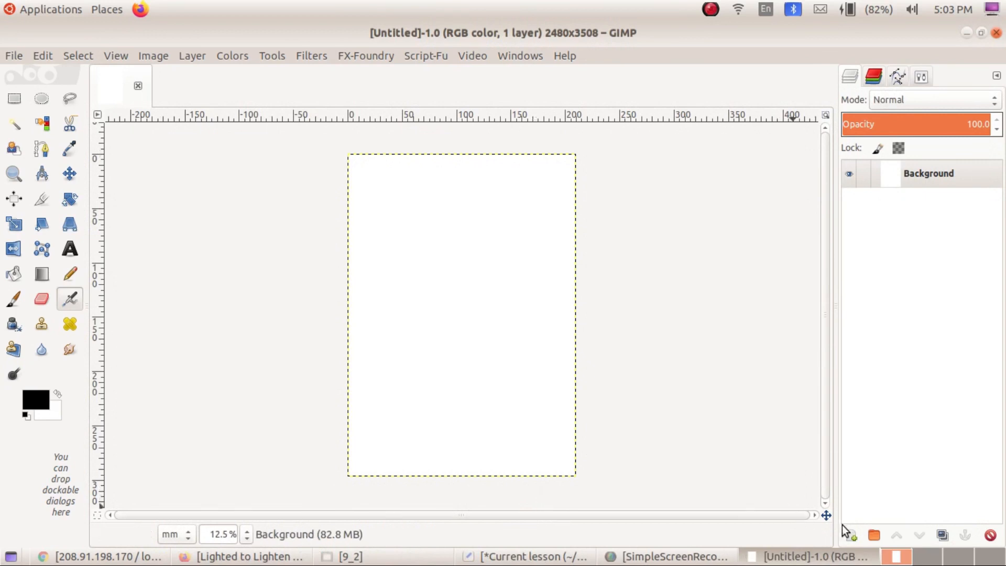
Add a transparent 2480 × 3508 px layer named Layer1 above the background and make it active
click(860, 540)
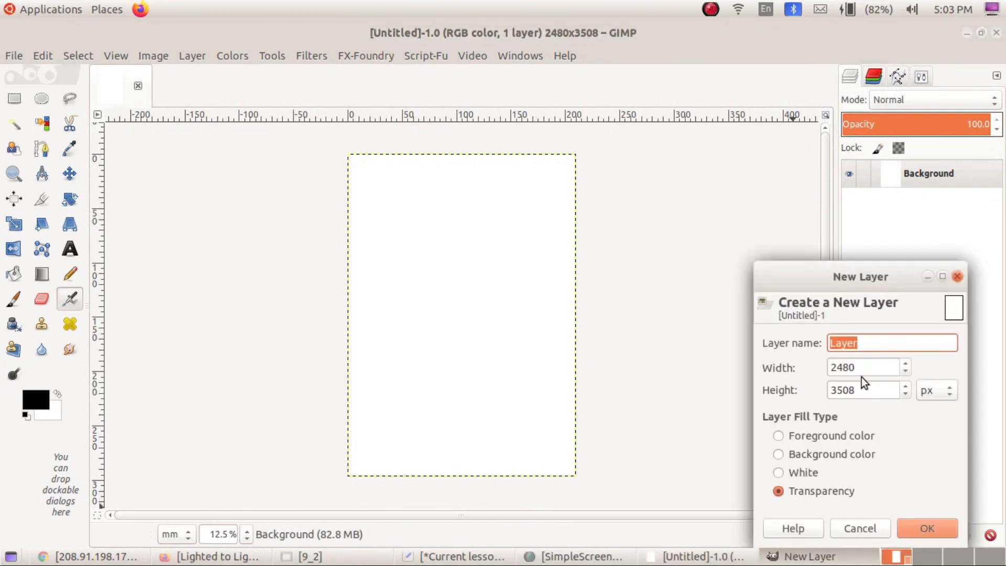
click(894, 341)
text(1)
click(932, 537)
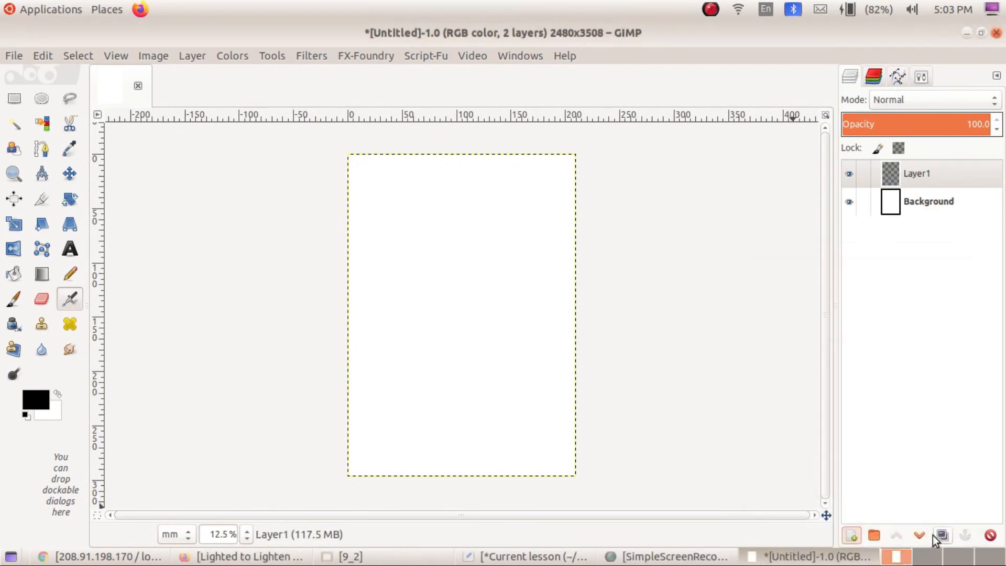
click(940, 180)
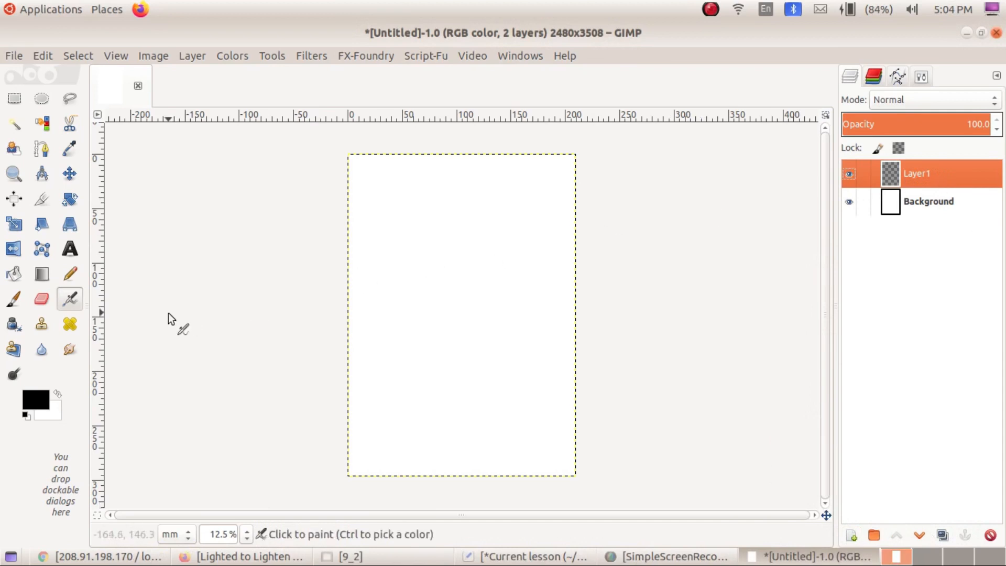
Fill Layer1 with a vertical gradient from red (f13535) at the page's top edge to white at its bottom edge
click(42, 401)
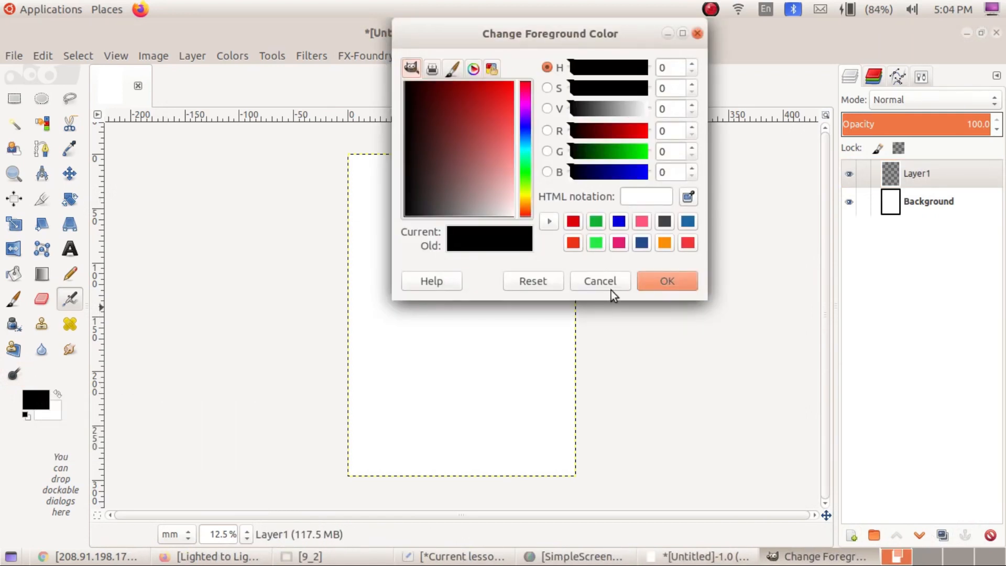
click(687, 243)
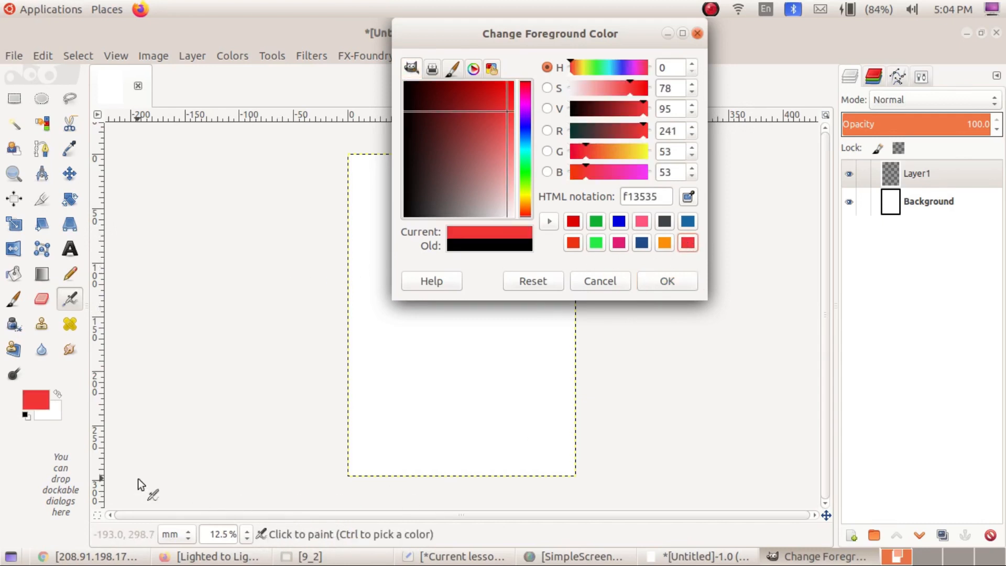
click(668, 288)
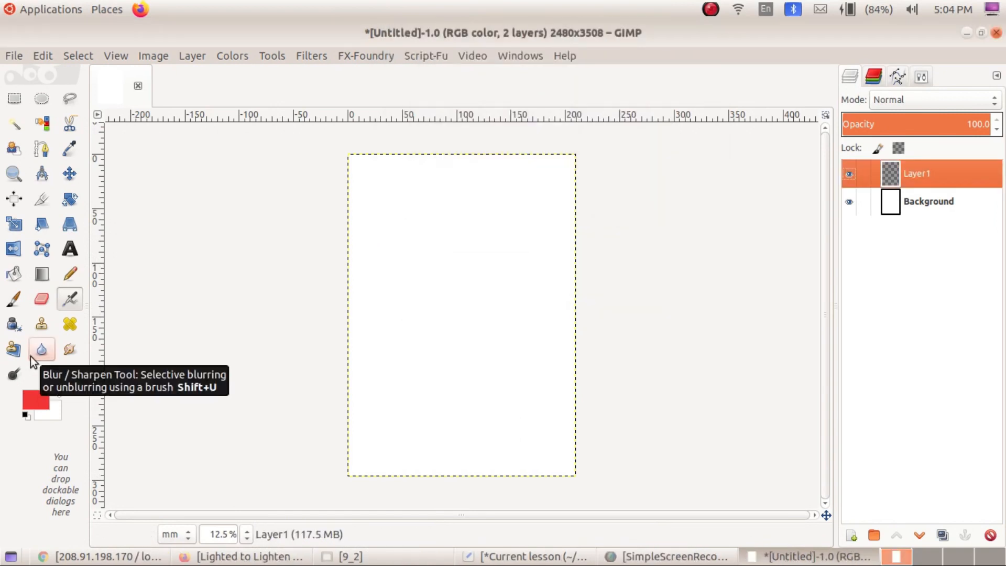
click(41, 276)
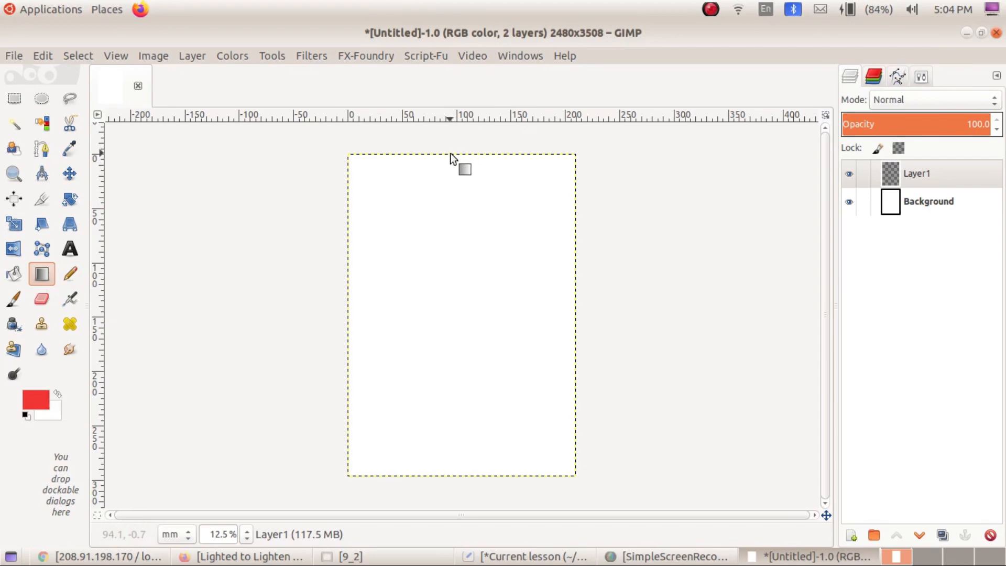
drag(450, 153, 453, 473)
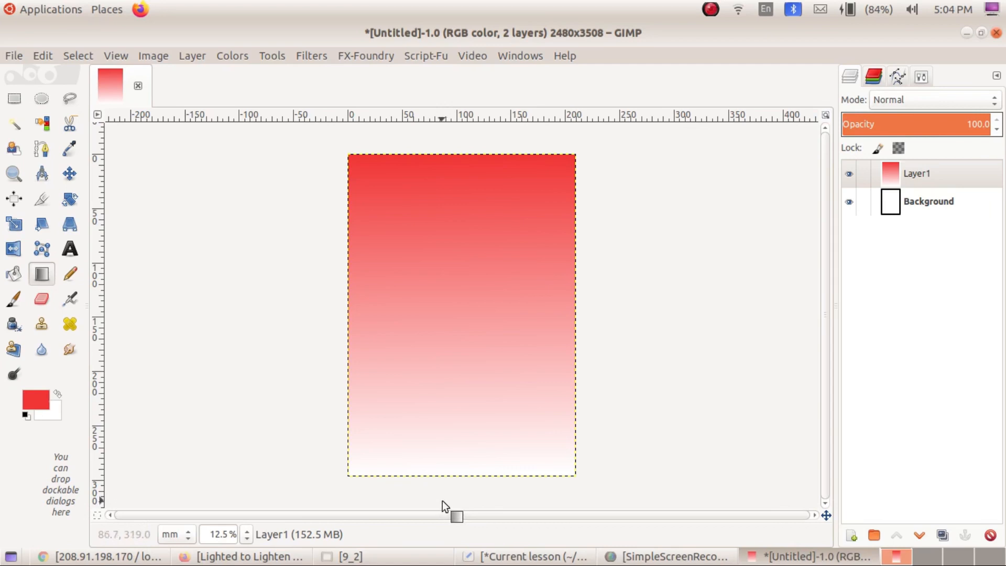
Open ILO_logo.png from the home folder's School_Resources/Standard_9/images directory as a separate image
click(15, 59)
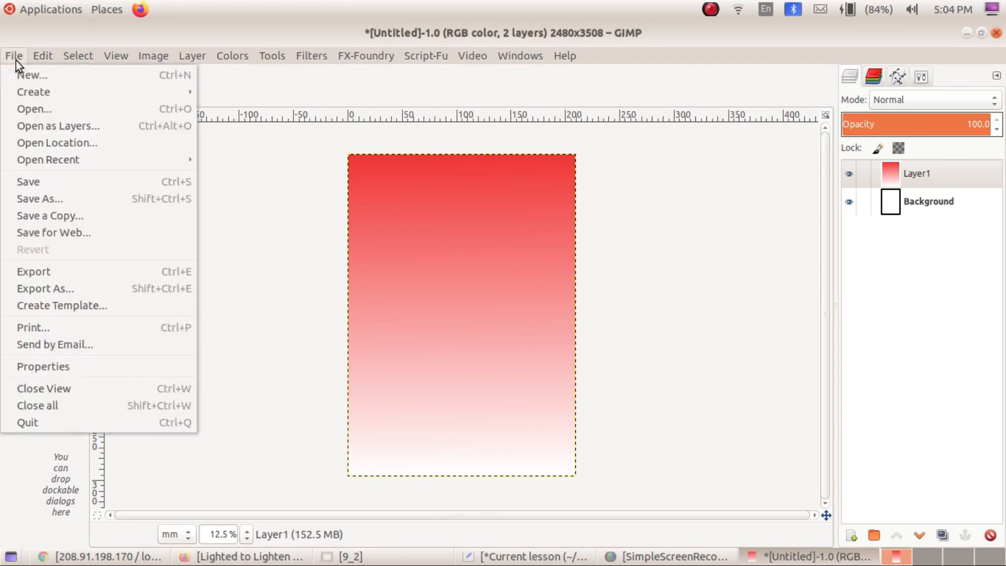
click(29, 112)
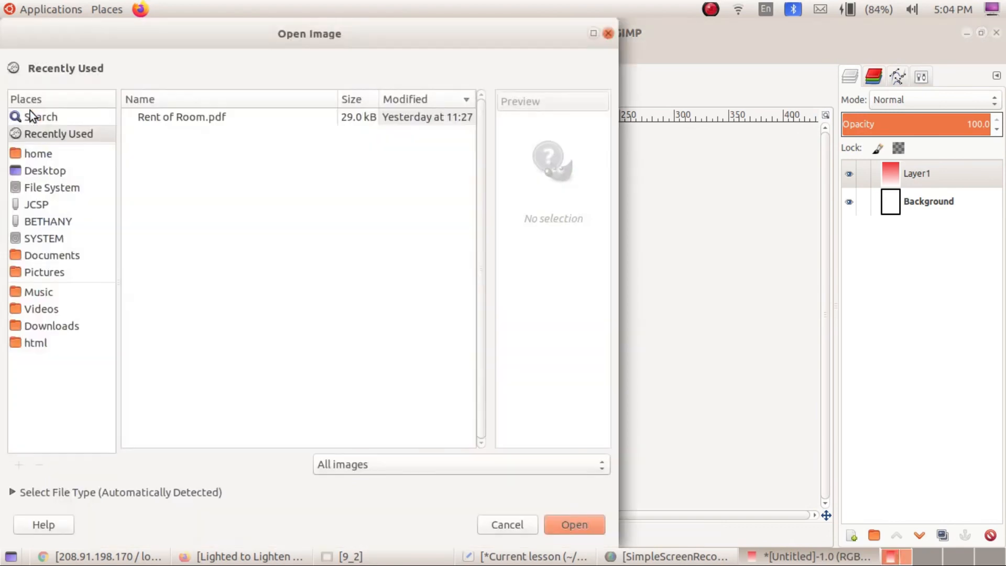
click(46, 153)
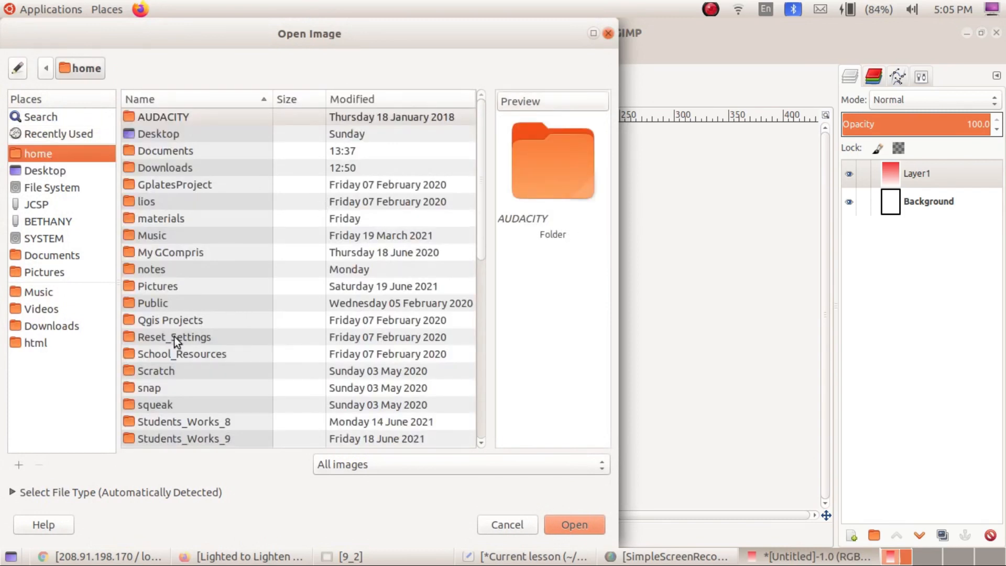
click(173, 358)
double_click(174, 358)
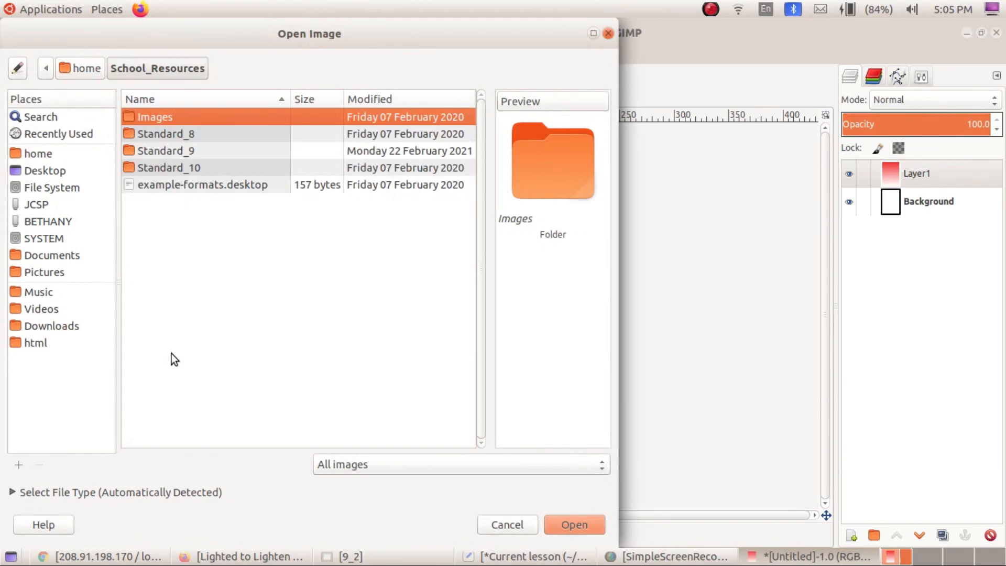
double_click(170, 152)
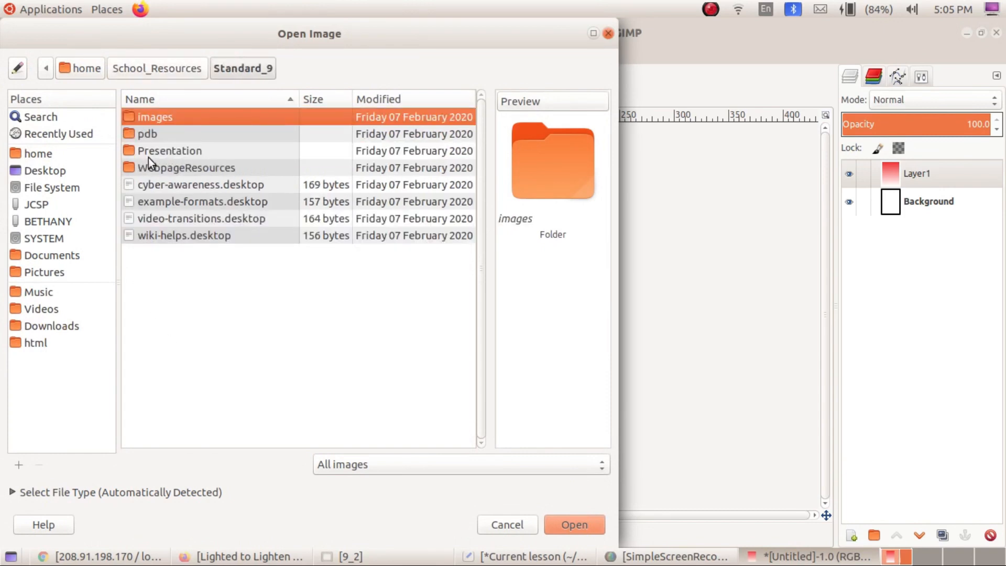
double_click(137, 120)
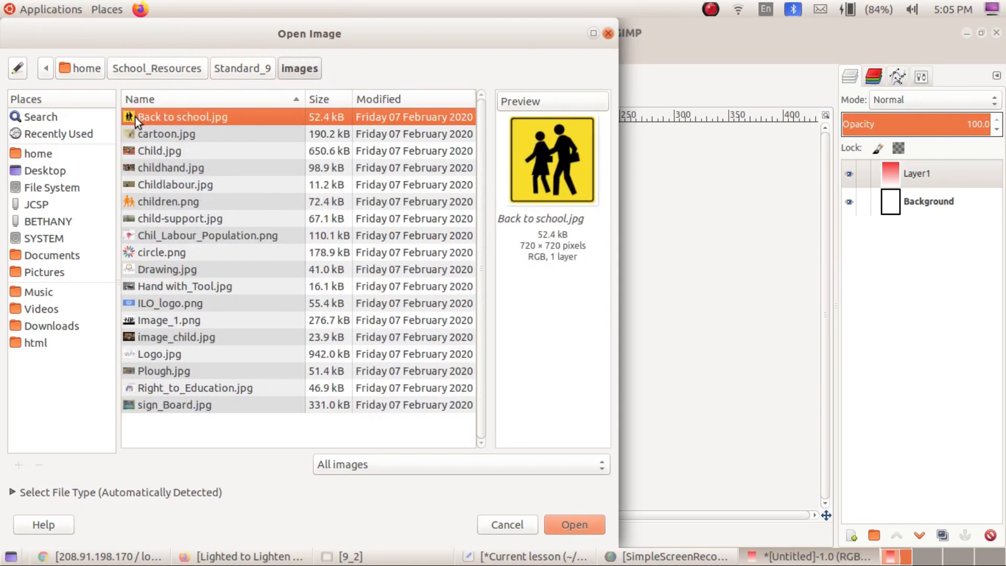
click(151, 304)
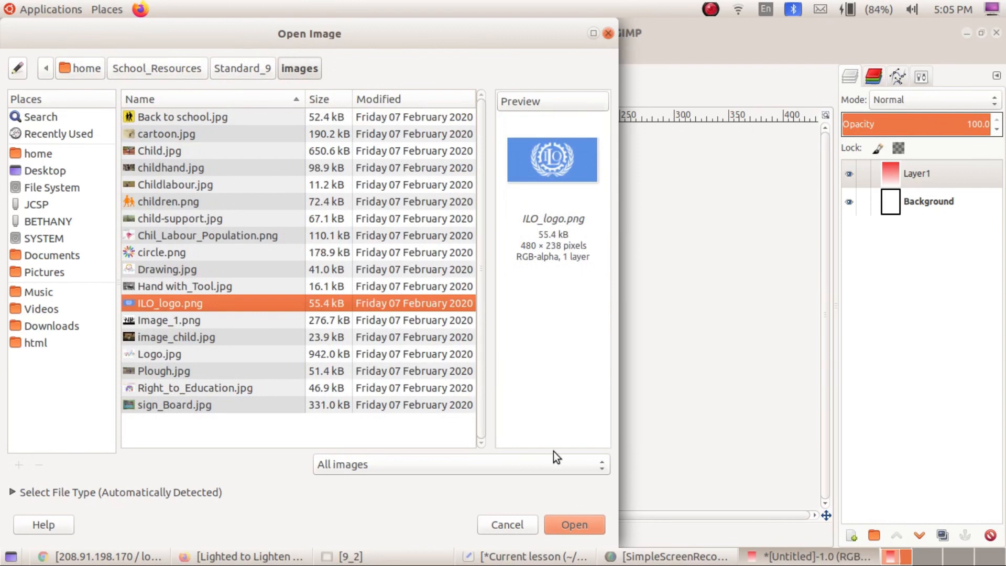
click(574, 524)
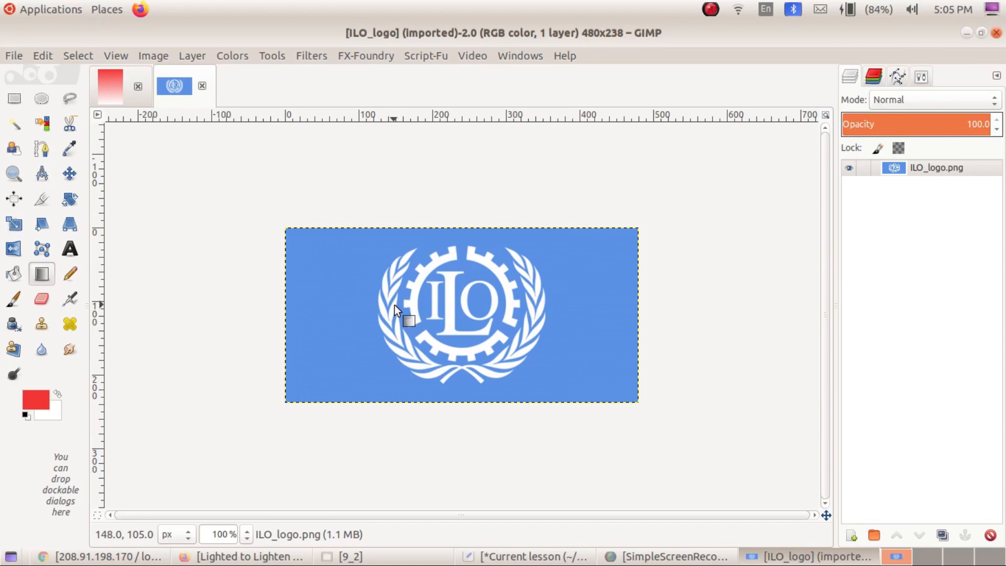
Select the white ILO emblem by color and copy it
click(42, 127)
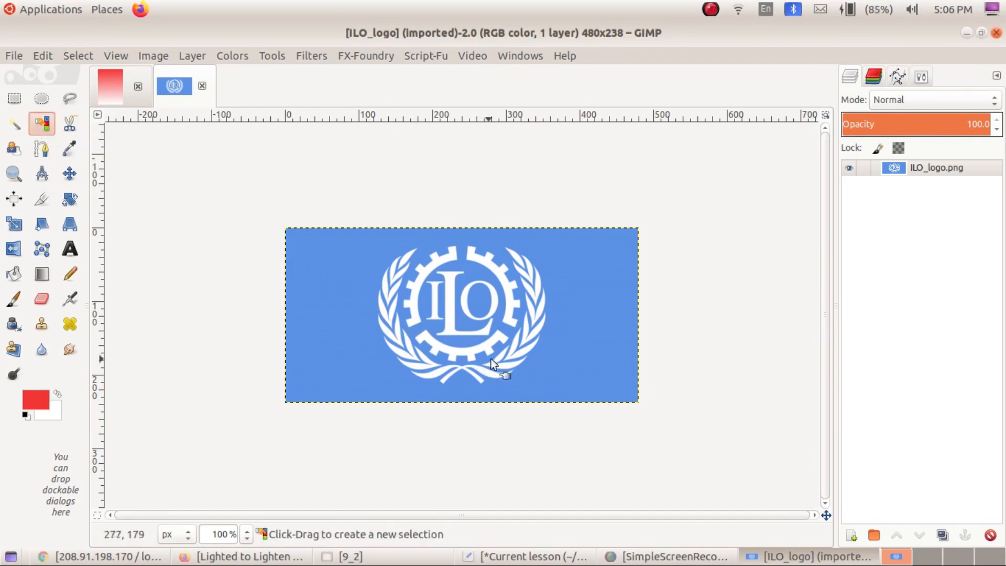
click(514, 256)
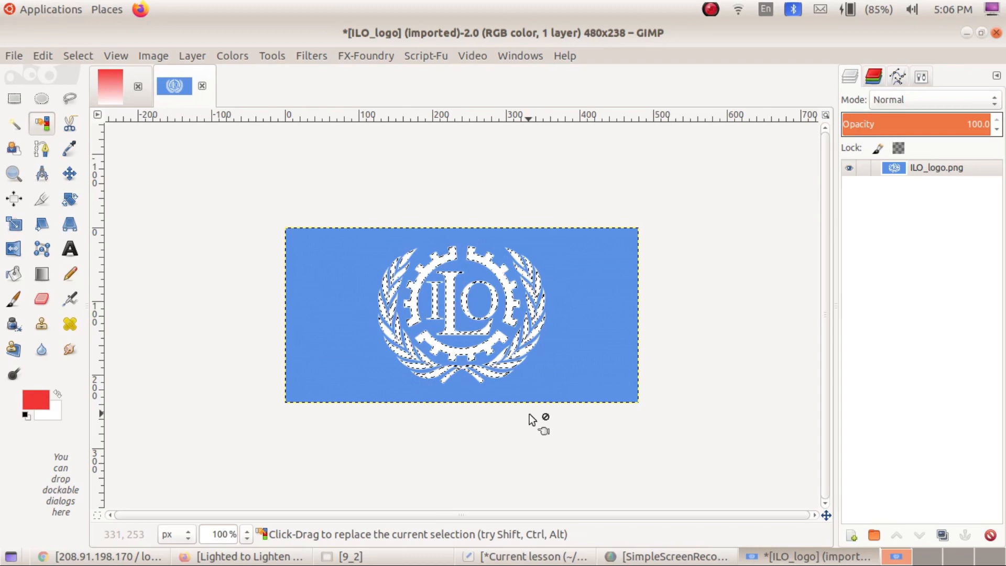
key(ctrl)
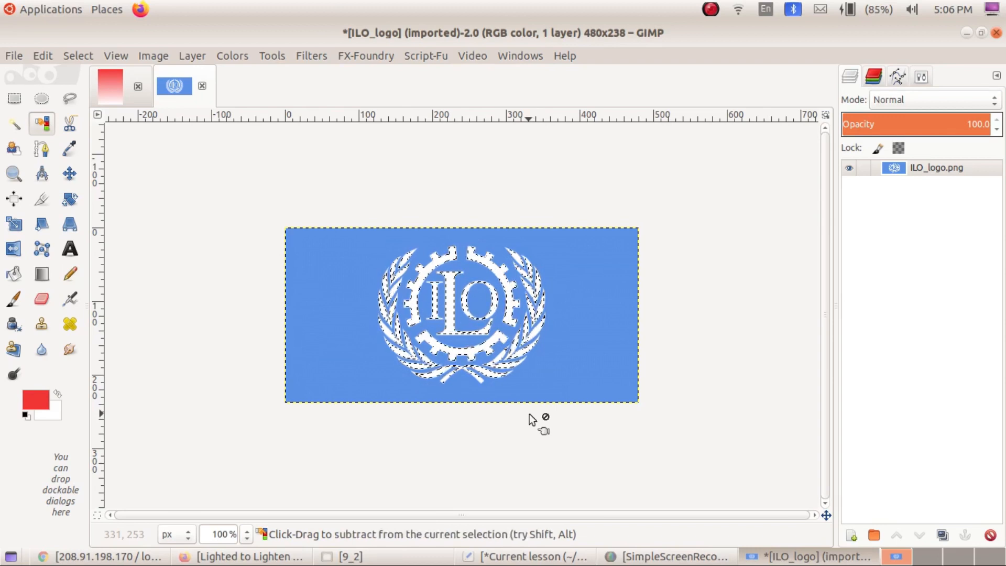
key(ctrl+c)
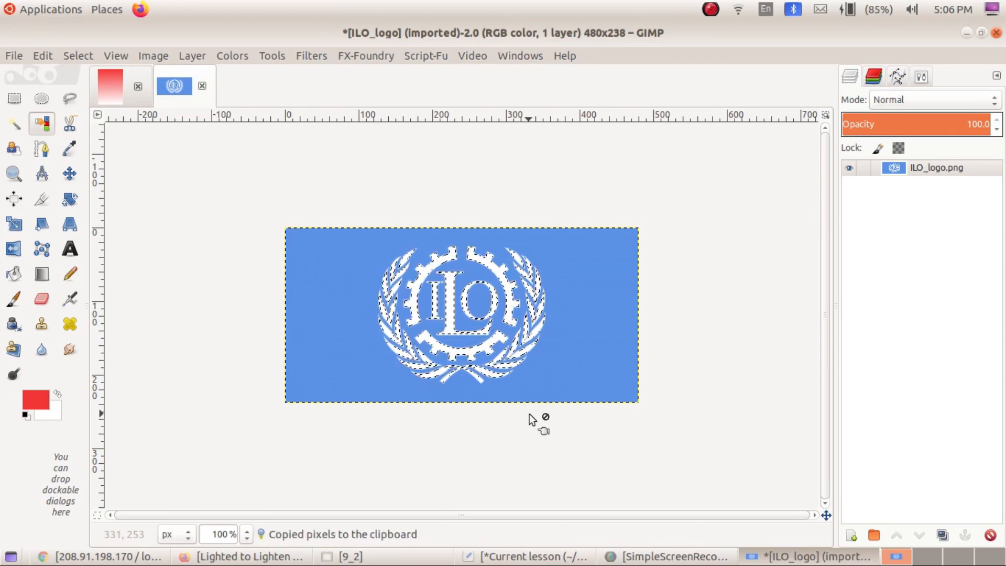
Return to the red gradient image and add a transparent layer named Layer2 above Layer1
click(123, 87)
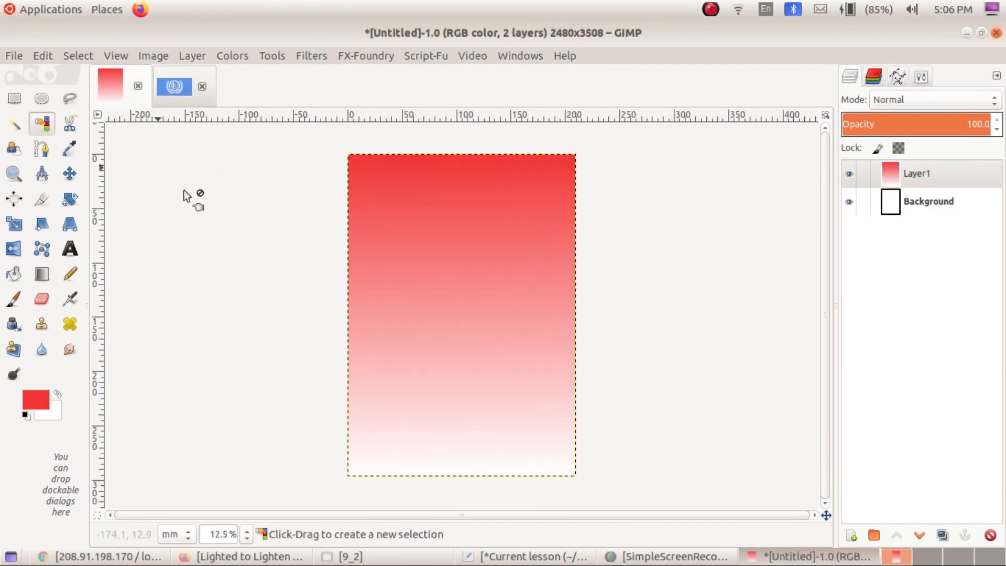
click(850, 536)
click(876, 341)
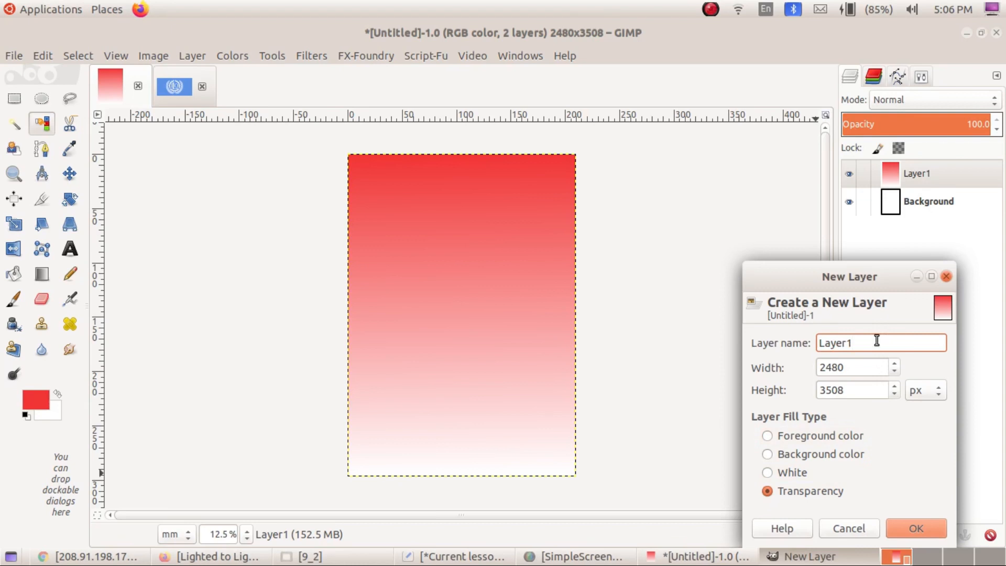
key(BackSpace)
text(2)
click(916, 528)
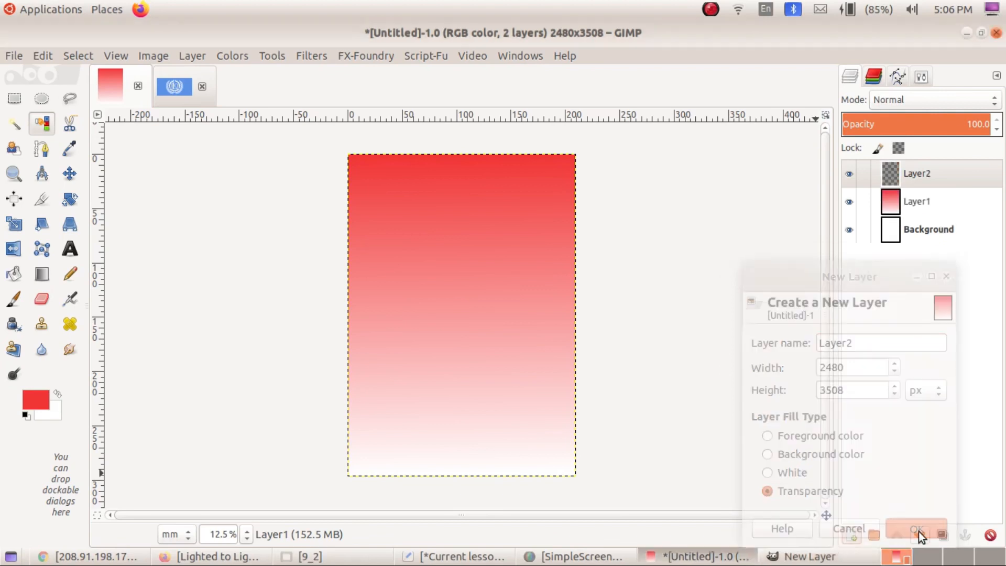
Paste the copied emblem onto Layer2 and scale it proportionally to about 99.4 × 81.4 mm
click(922, 178)
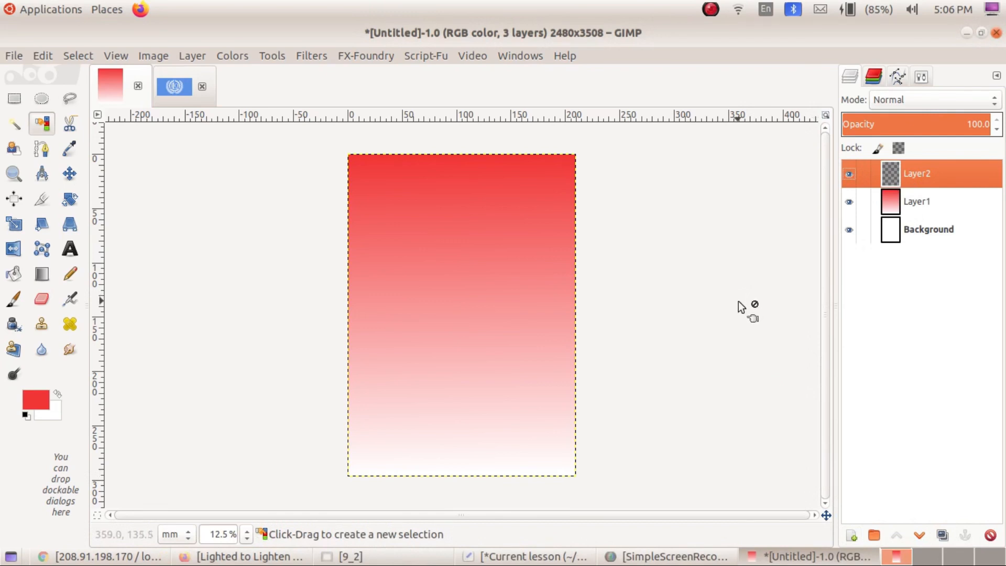
key(ctrl+v)
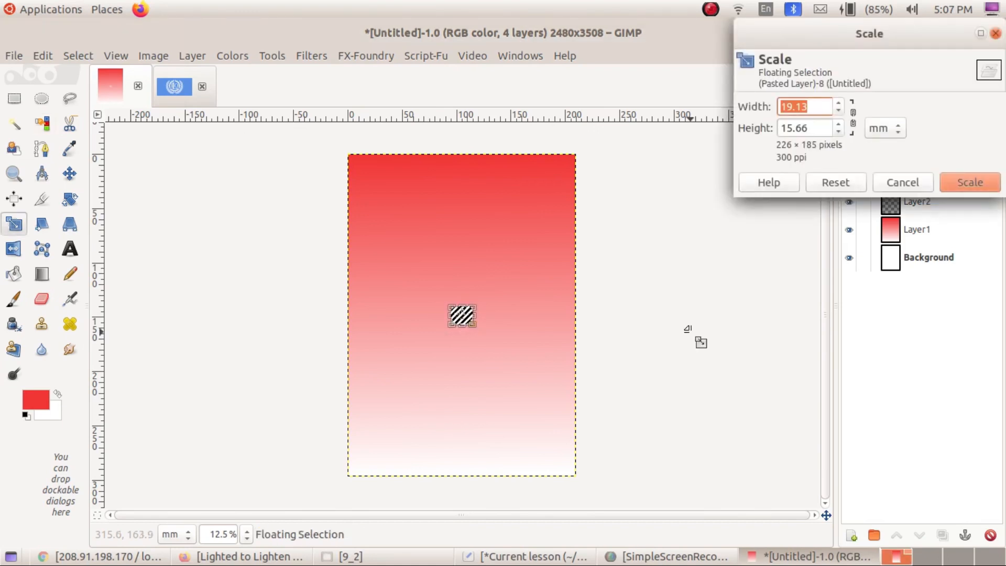
click(853, 116)
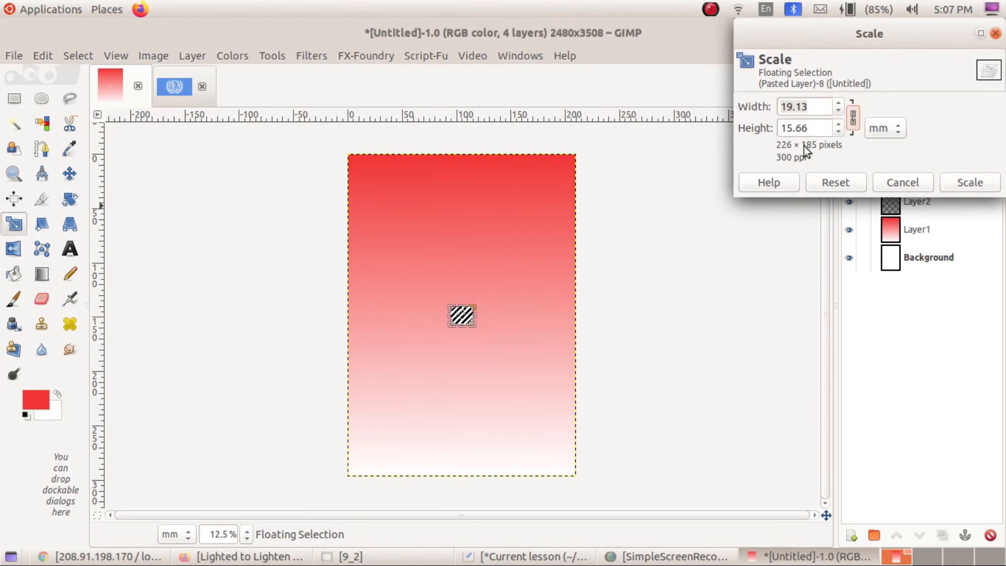
drag(478, 315, 524, 262)
drag(449, 325, 422, 345)
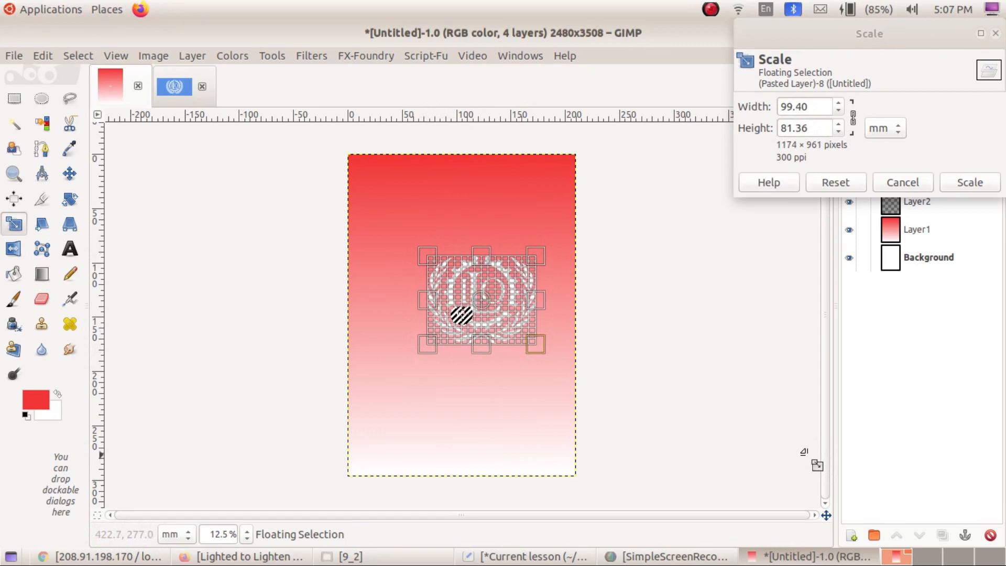
click(968, 184)
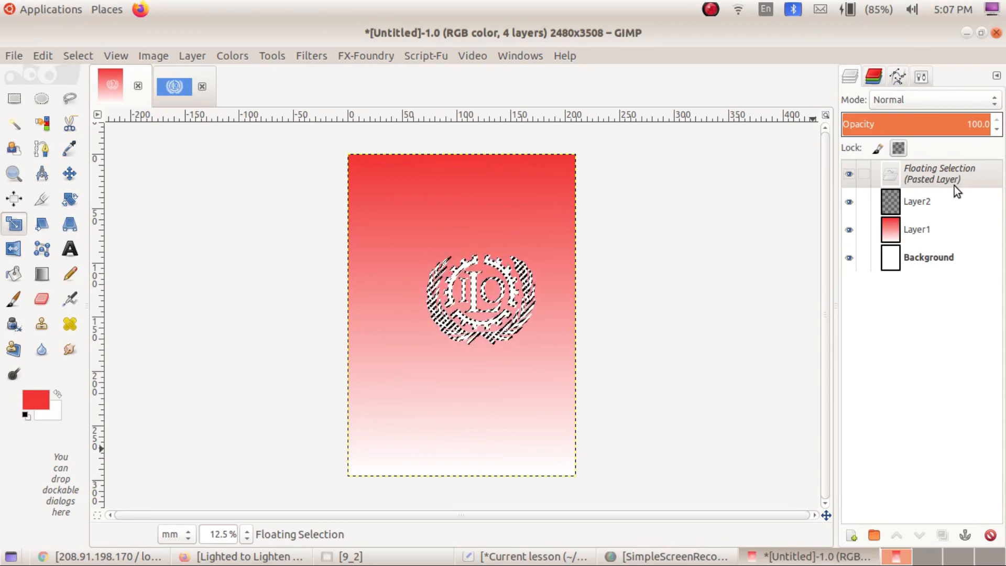
Move the pasted emblem to the page's horizontal center, slightly above the middle, and anchor it to Layer2
key(m)
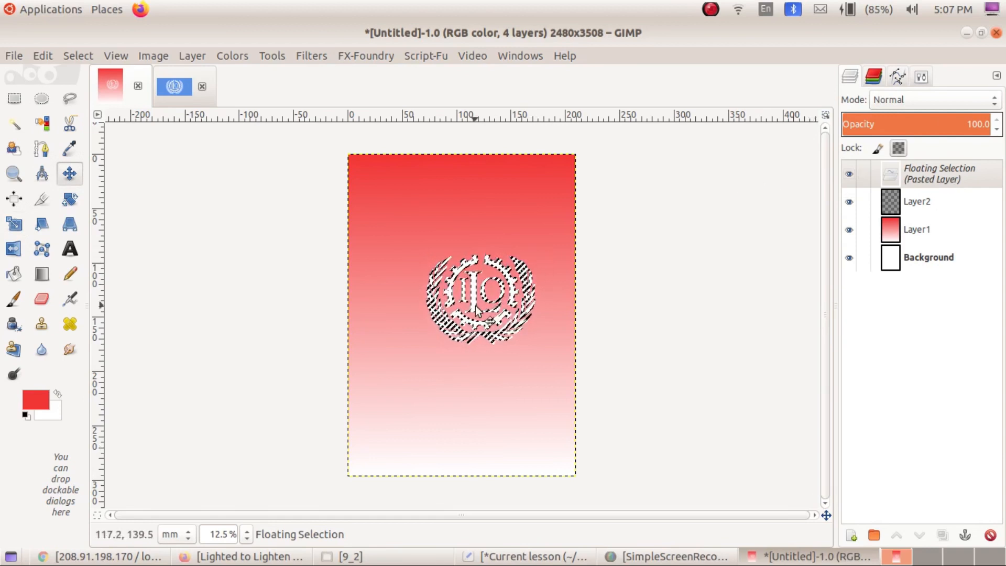
drag(474, 298, 456, 277)
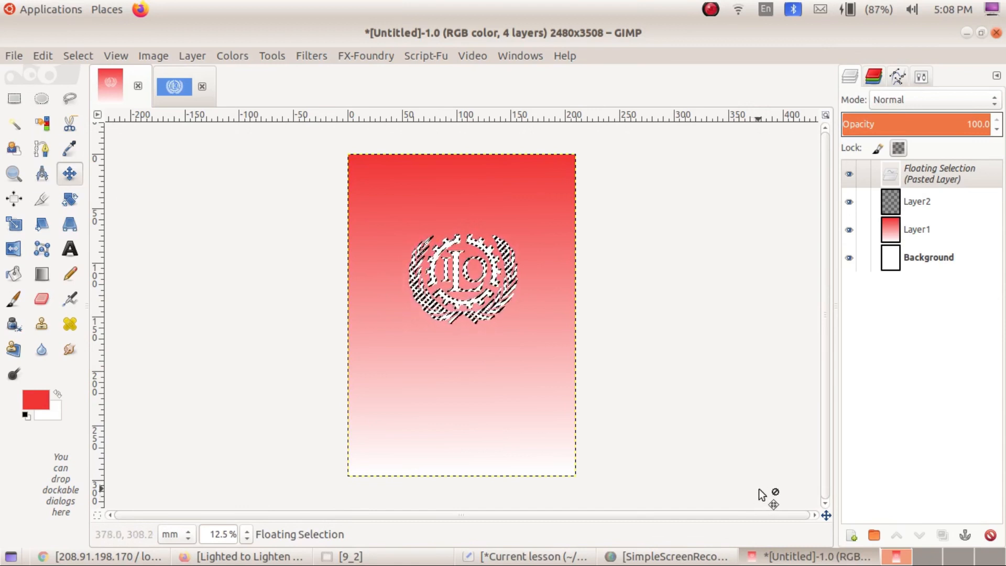
click(965, 535)
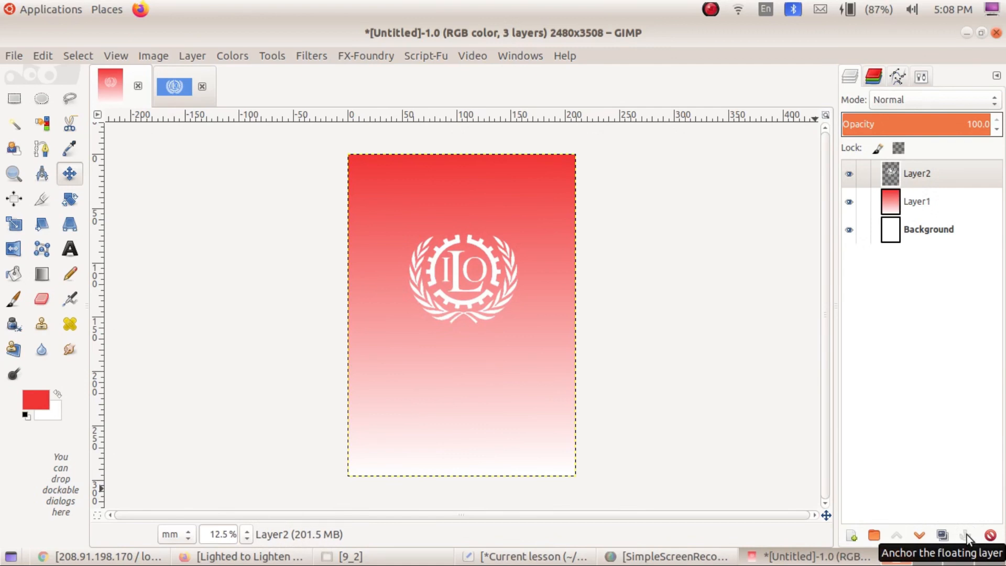
Close the ILO_logo image and discard its changes
click(173, 87)
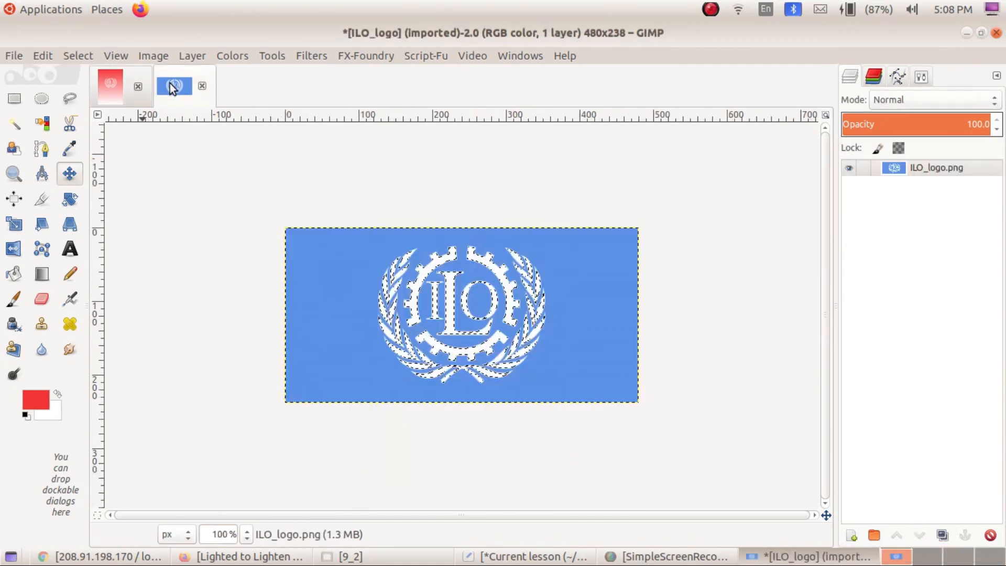
click(202, 87)
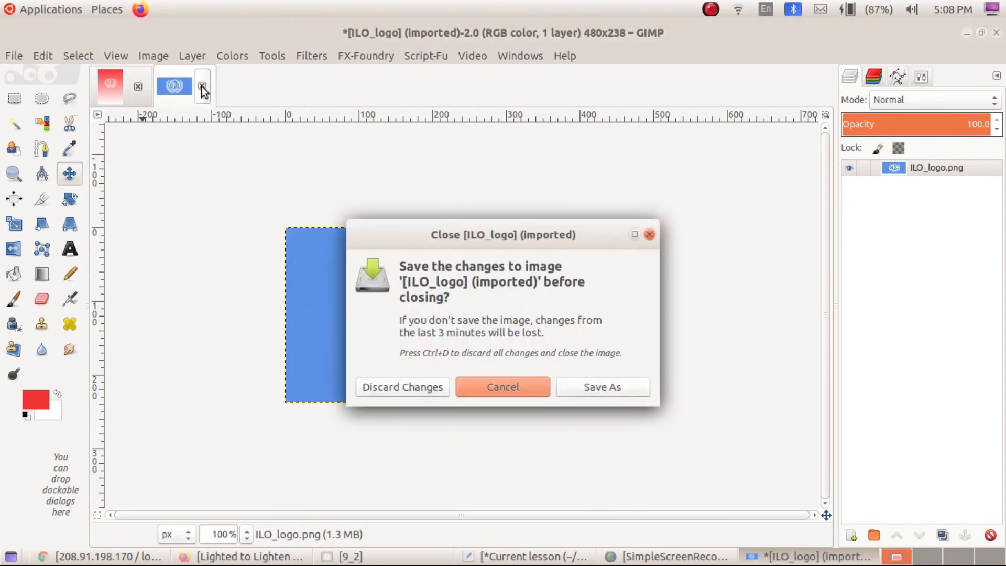
click(410, 387)
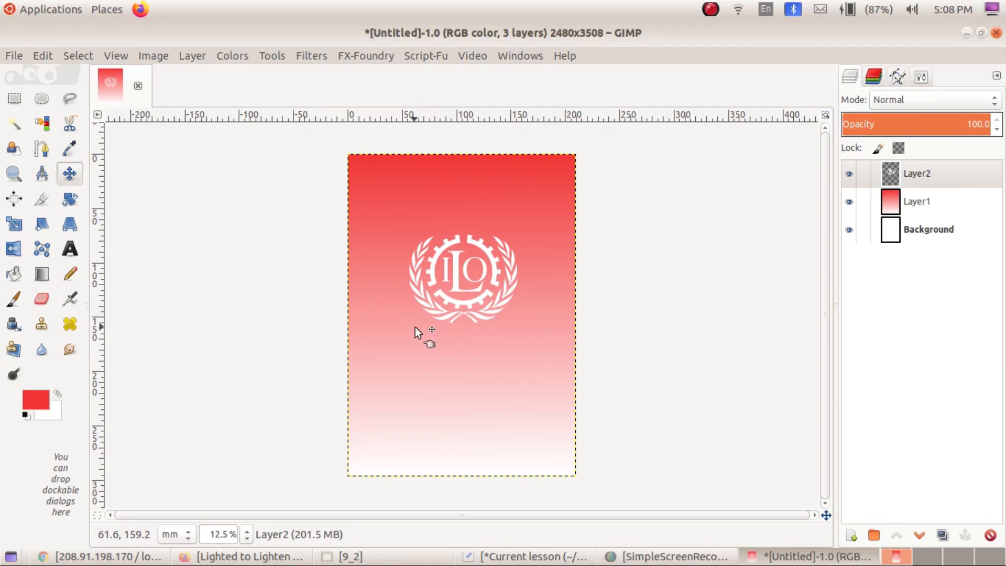
Start a new 3D Outline logo and choose the Orange! pattern for it
click(13, 62)
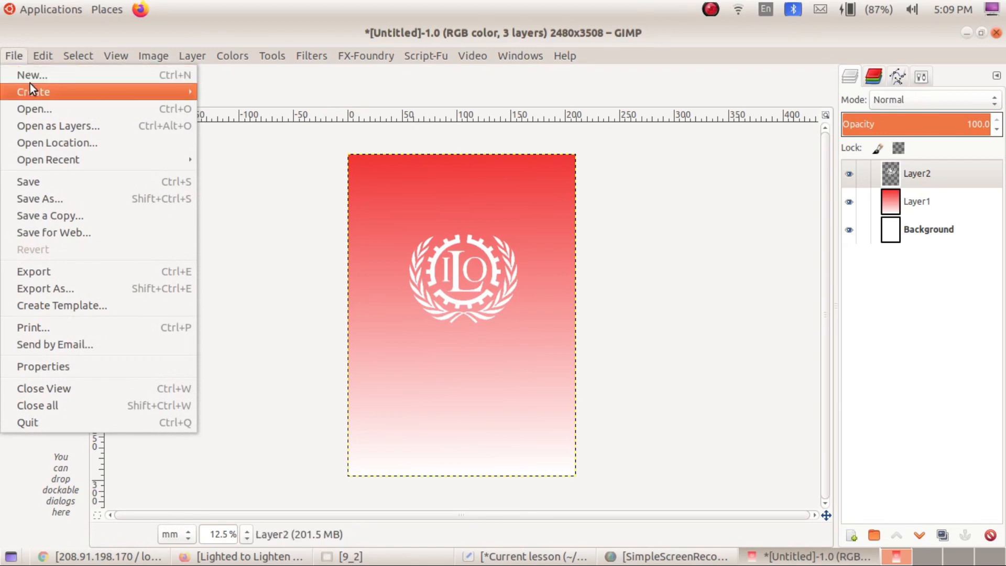
mouse_move(52, 91)
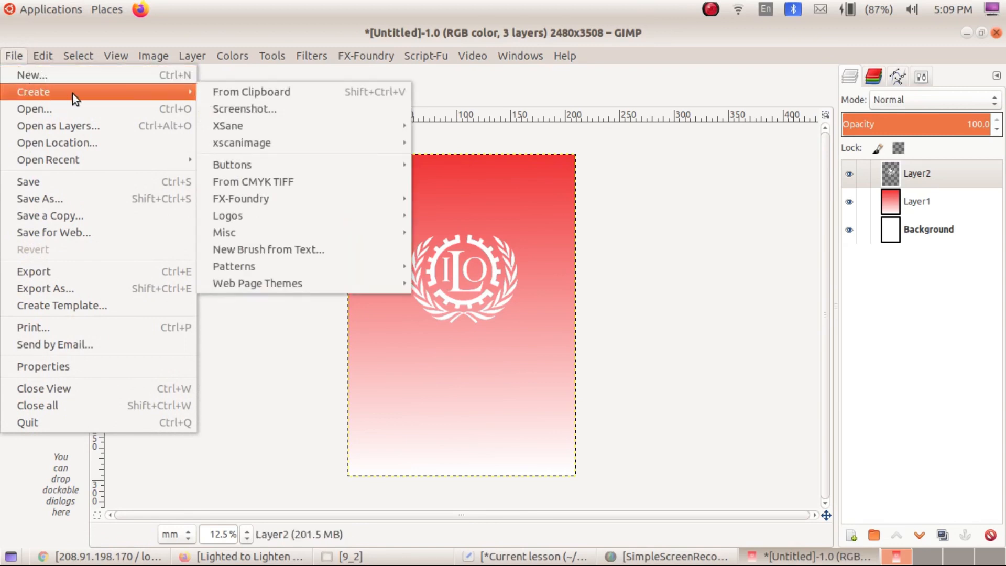
mouse_move(264, 231)
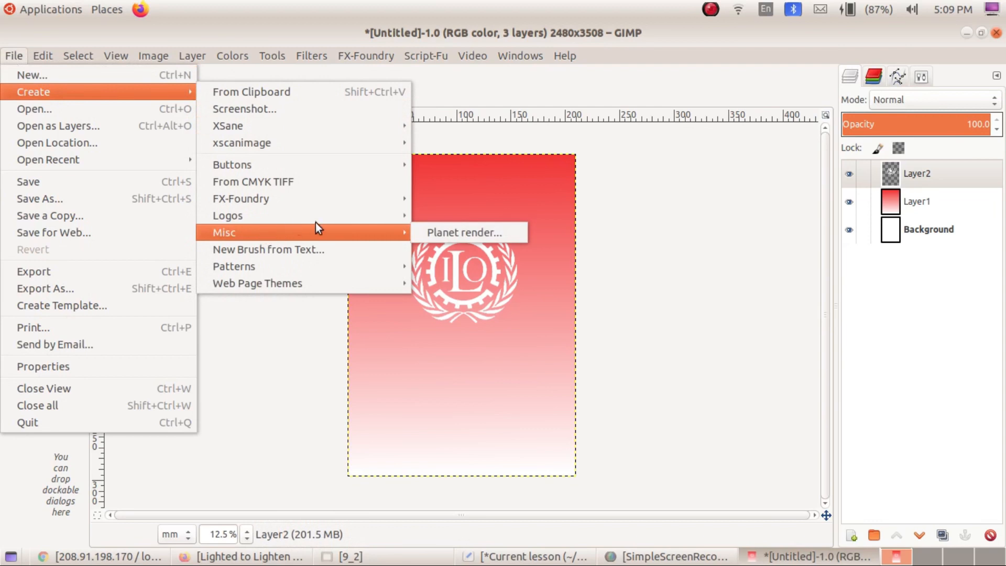
mouse_move(370, 208)
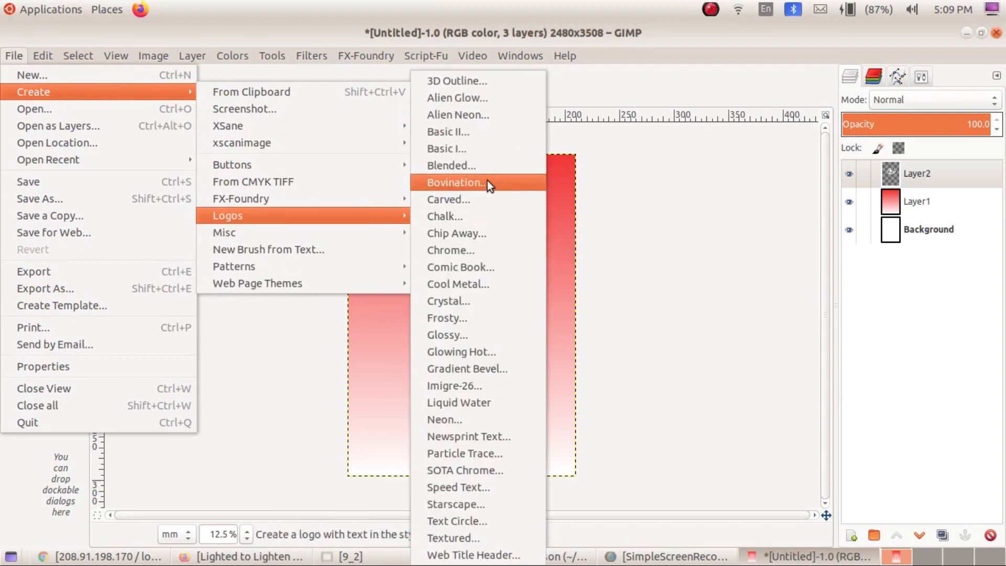
click(483, 80)
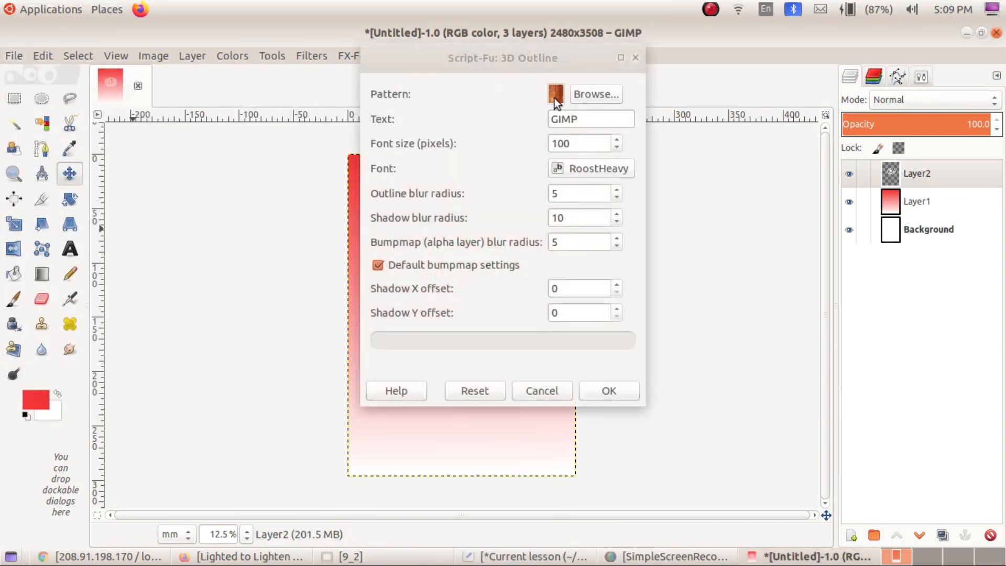
click(554, 99)
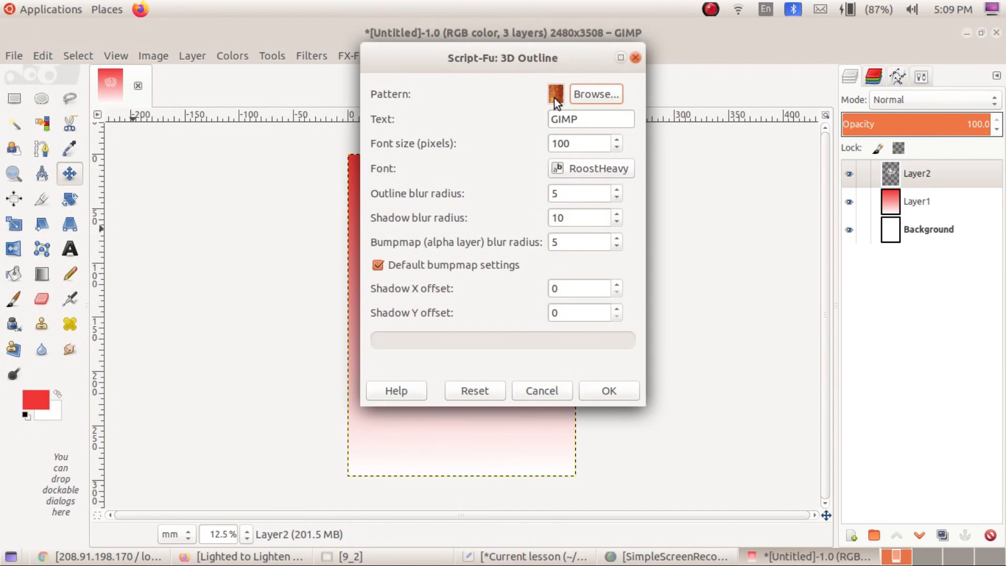
click(599, 94)
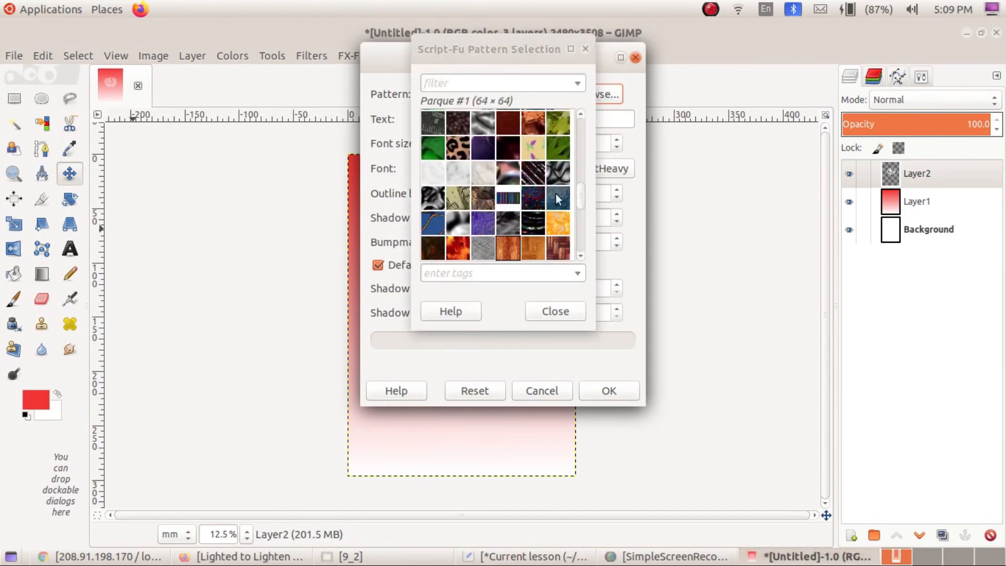
click(554, 225)
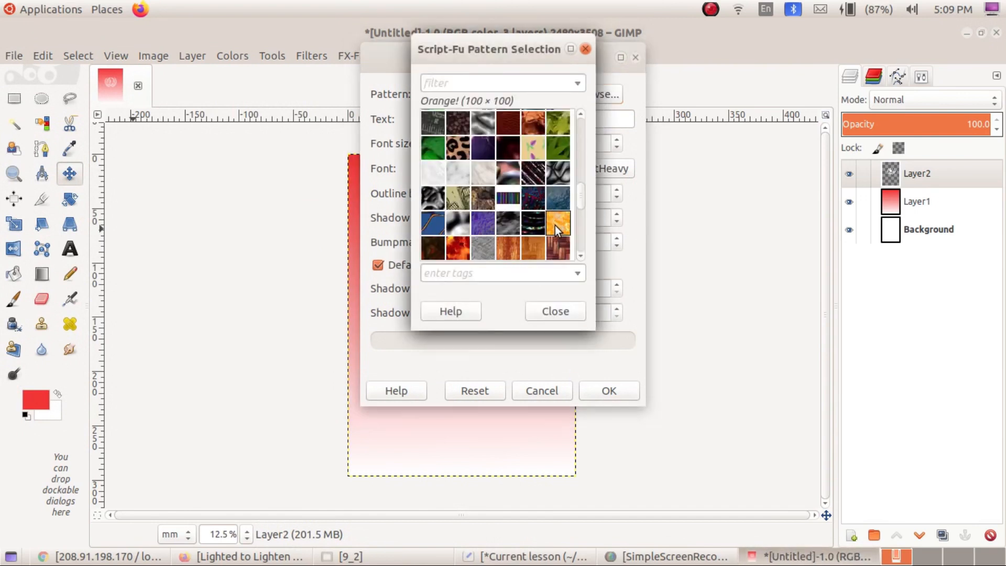
click(555, 313)
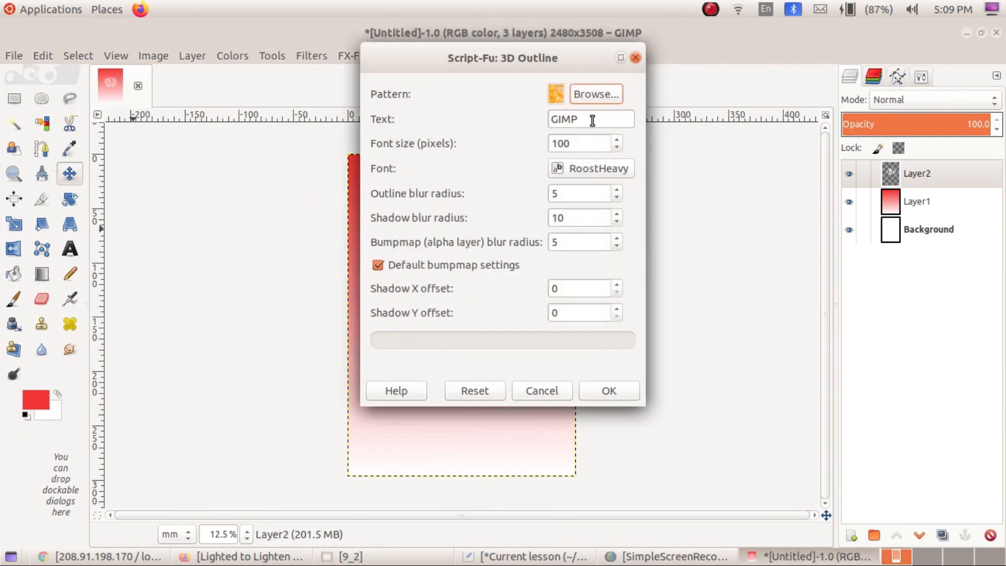
Set the logo text to "Say no to Child Labour" and generate the 3D Outline logo
drag(592, 121, 495, 120)
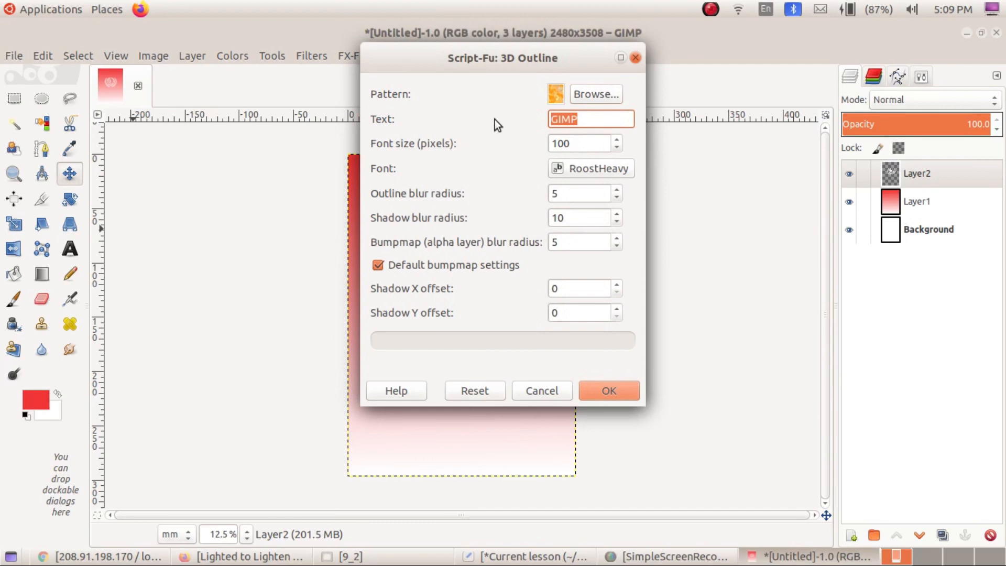
text(Say No To)
key(BackSpace)
key(BackSpace)
key(BackSpace)
key(BackSpace)
key(BackSpace)
text(no to Child La)
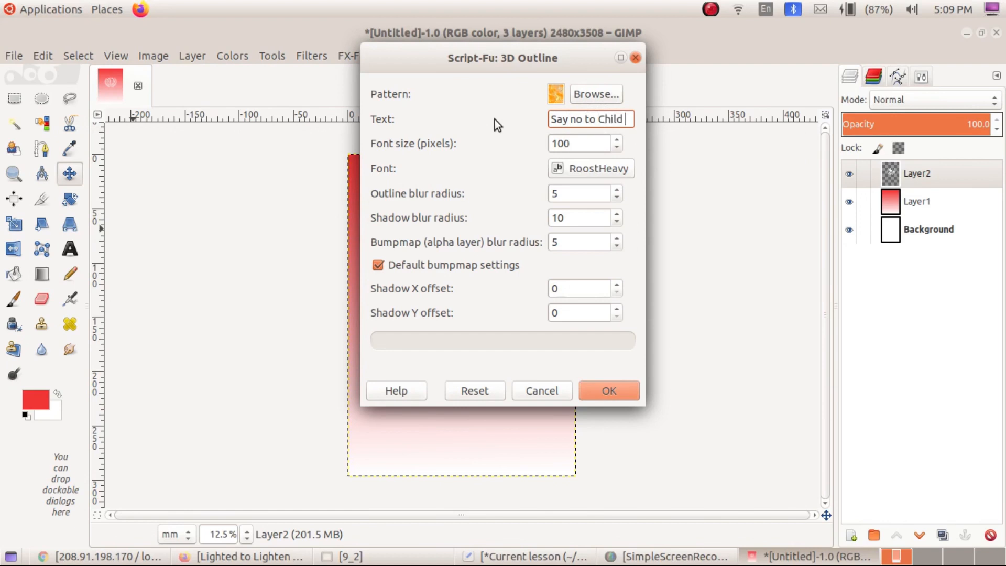
text(bour)
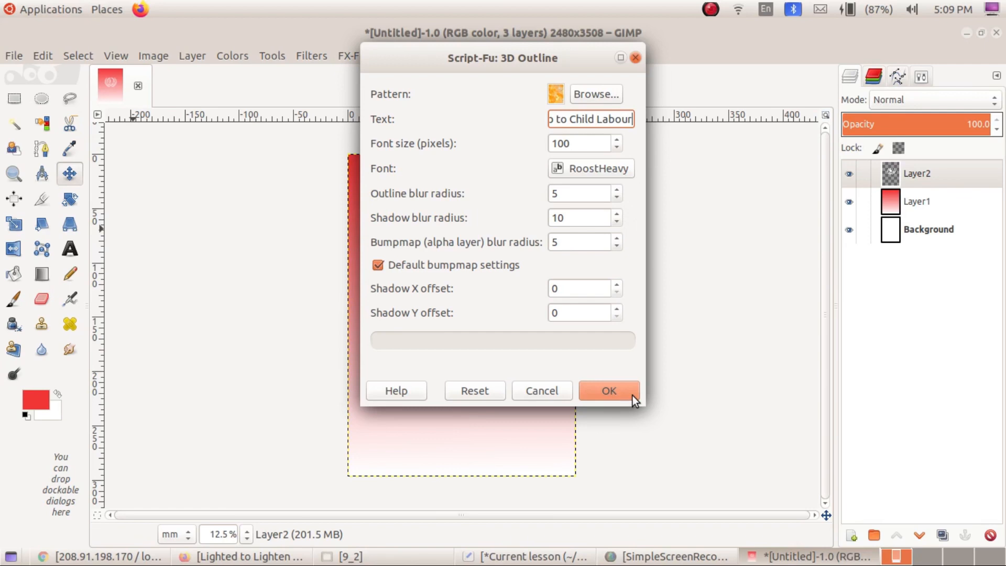
click(609, 391)
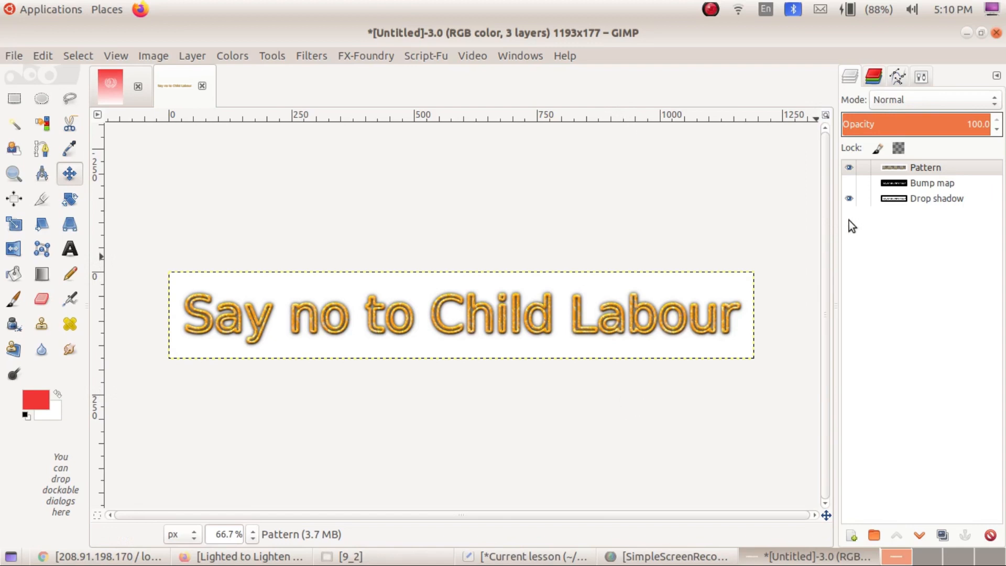
Hide the Drop shadow layer in the "Say no to Child Labour" logo image
click(115, 93)
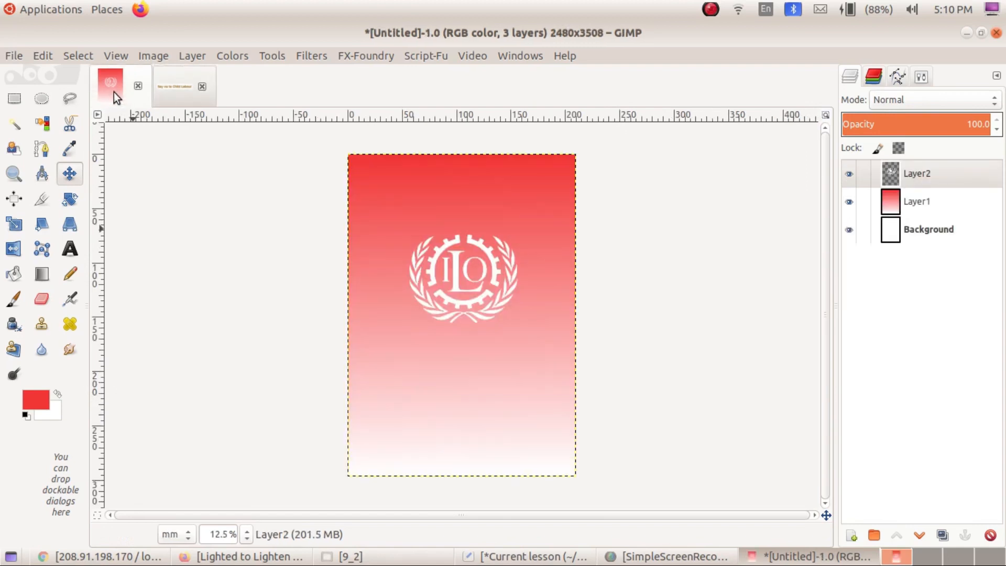
click(174, 87)
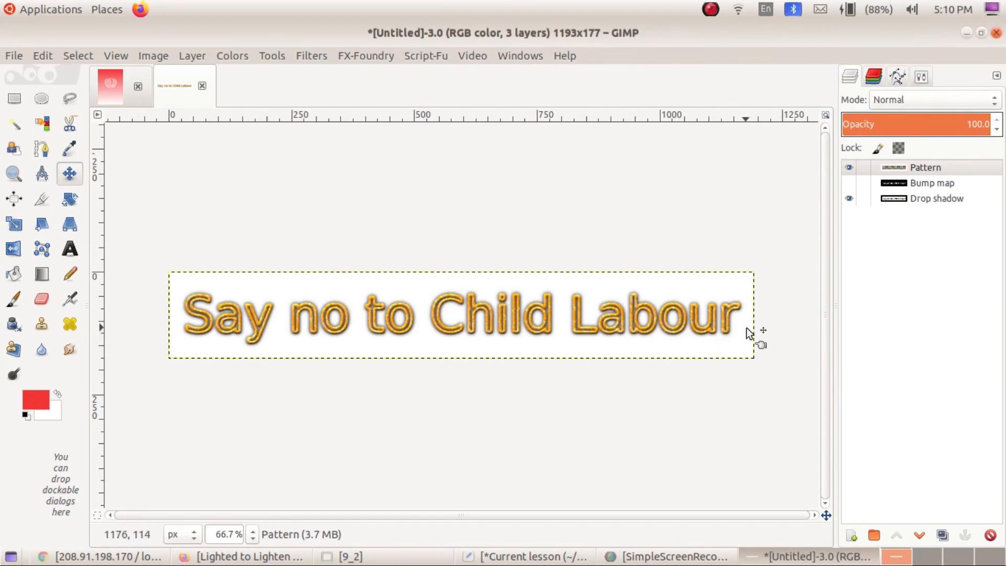
click(848, 199)
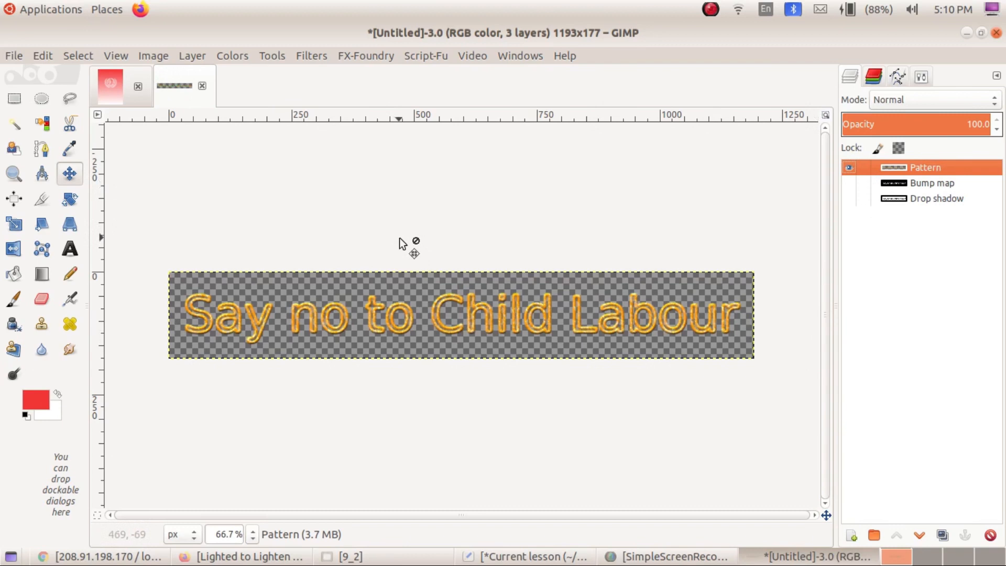
Start exporting the logo image and choose the Pictures folder in the home directory as its destination
click(11, 58)
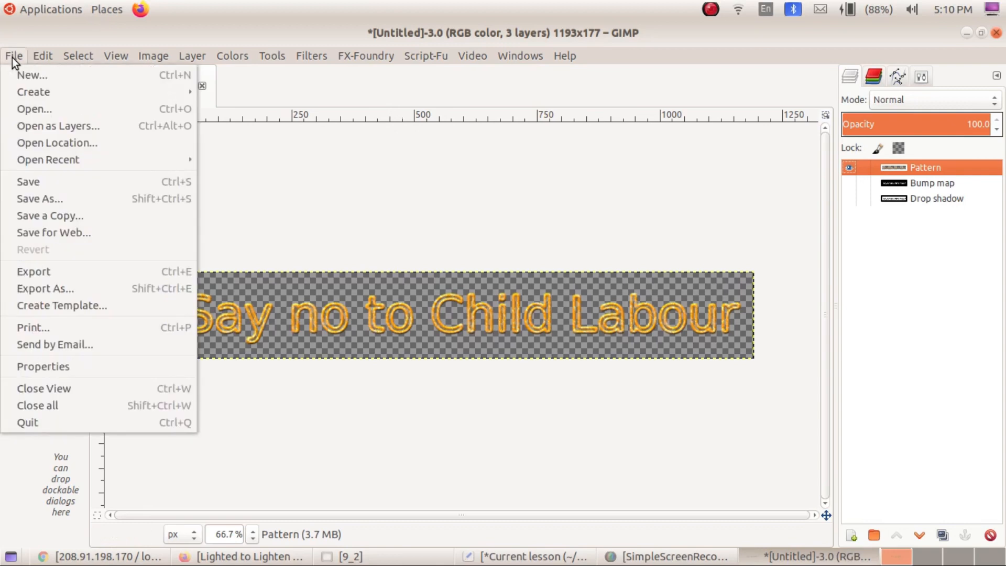
click(80, 286)
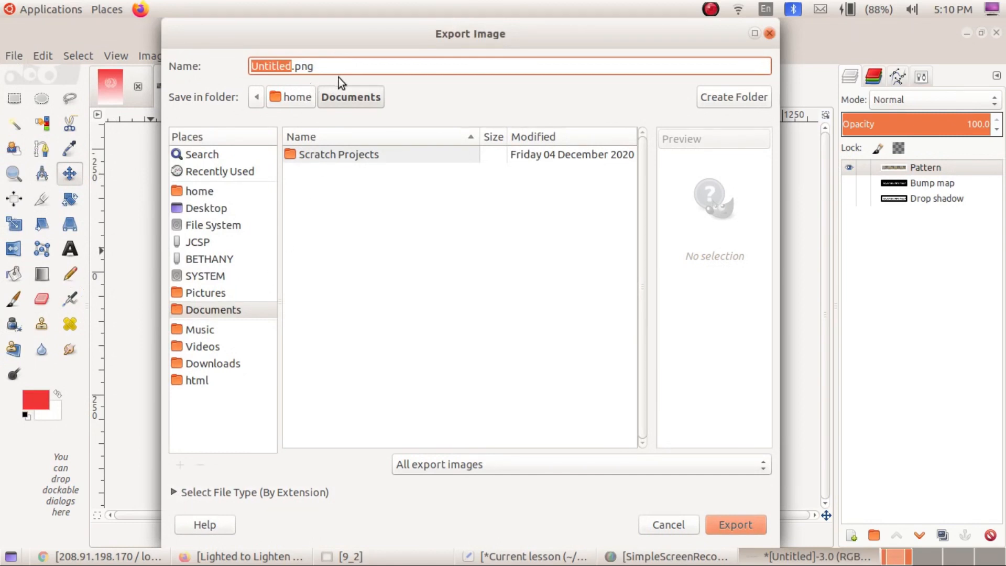
click(354, 66)
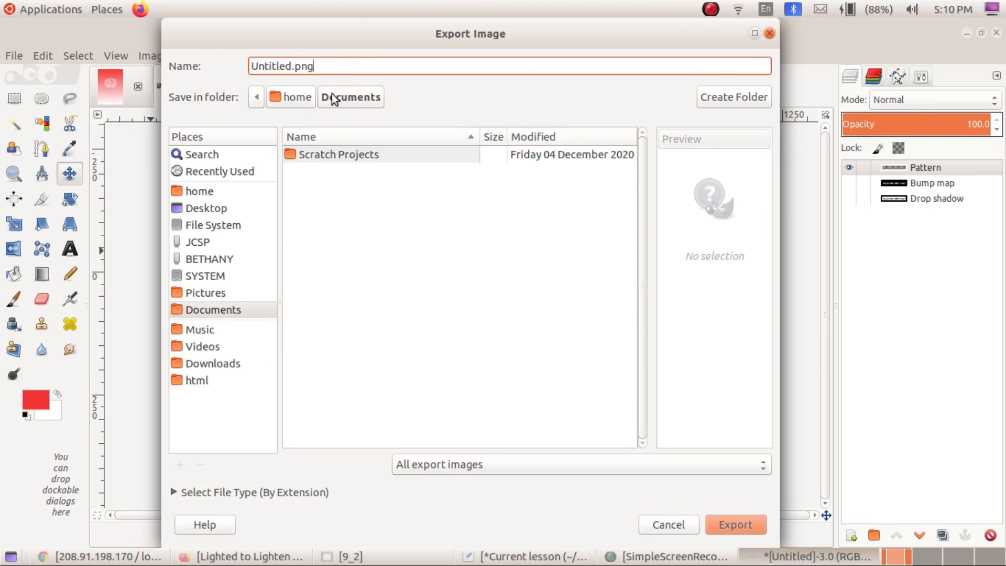
click(205, 191)
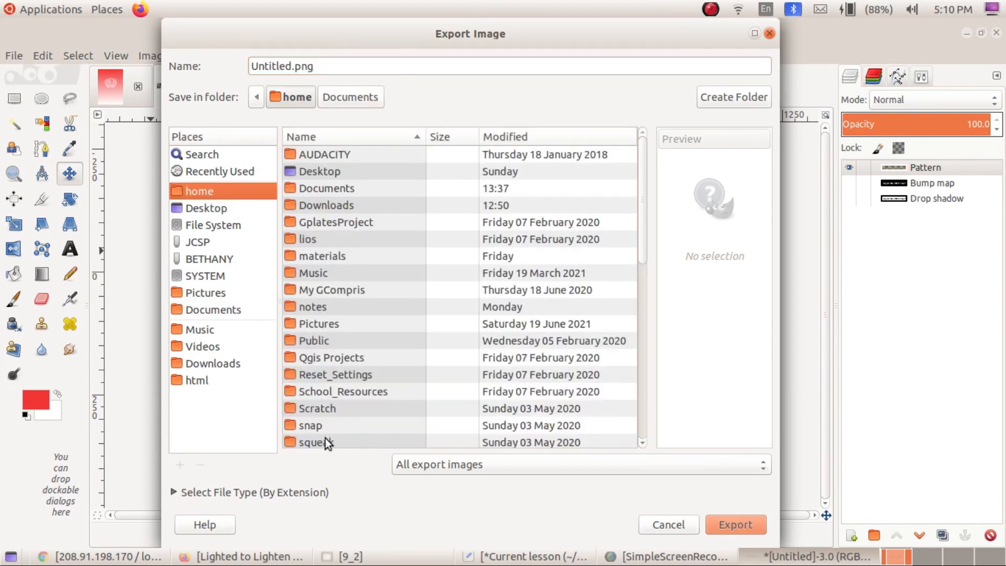
scroll(341, 407, down, 5)
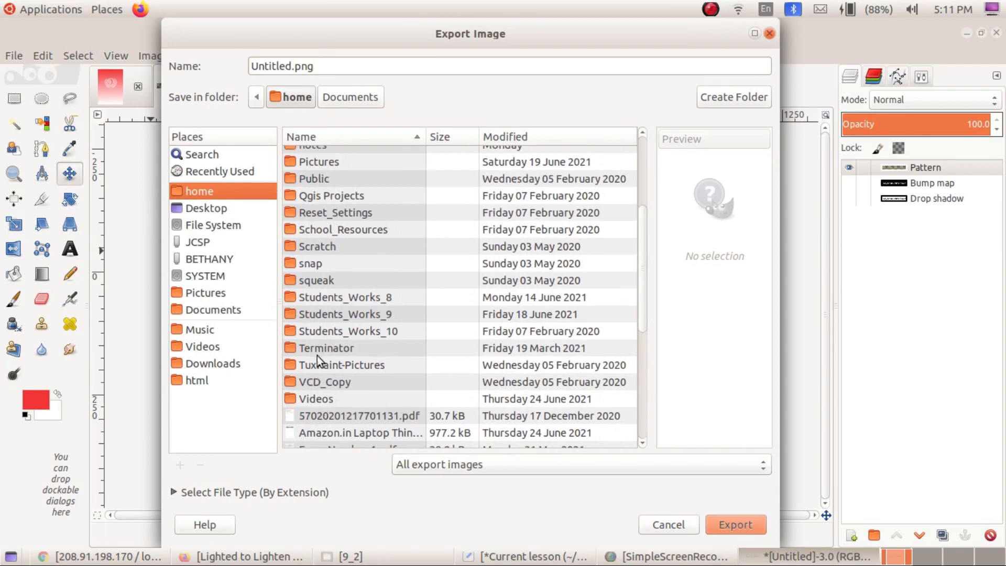
scroll(338, 259, up, 1)
double_click(307, 205)
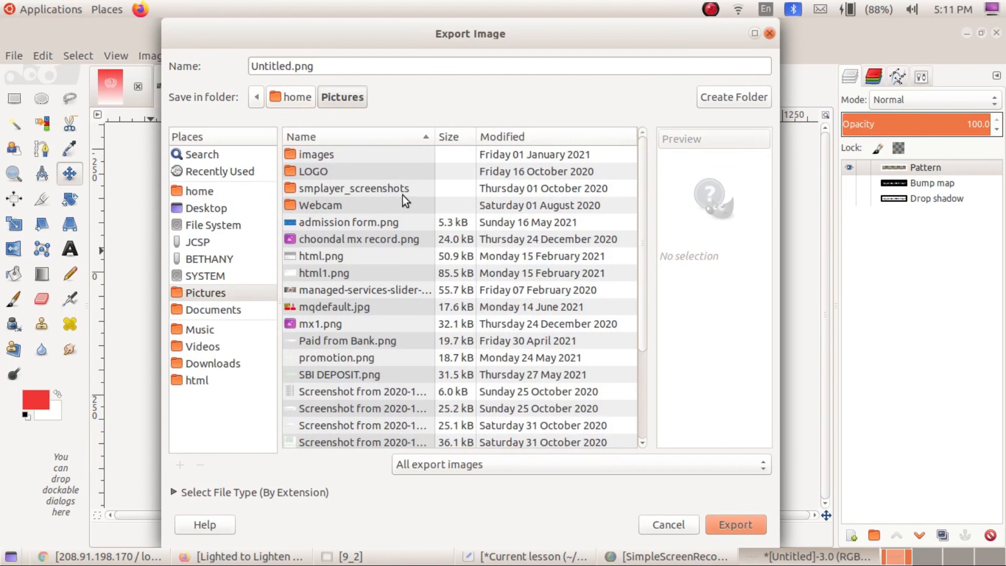
click(749, 94)
text(a)
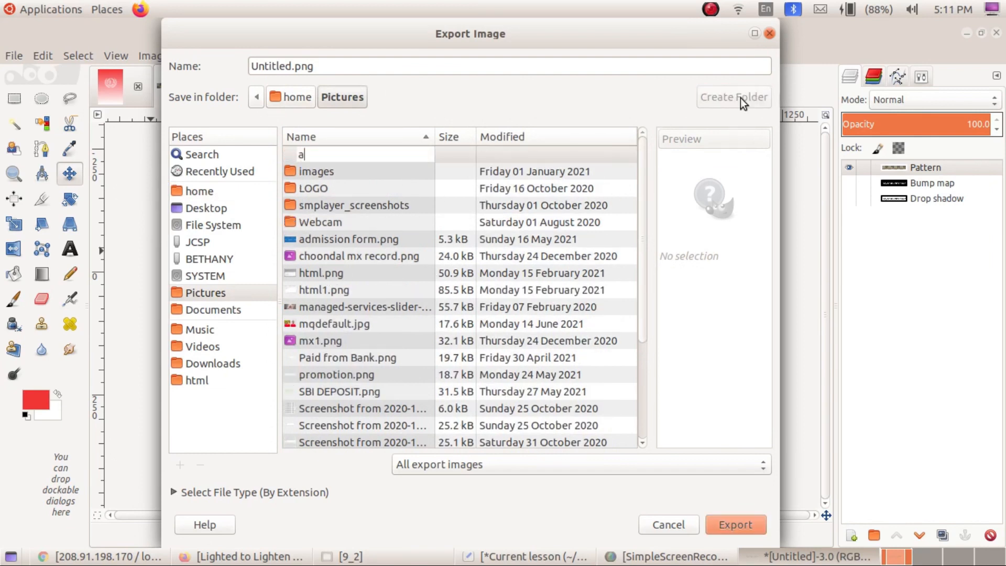
text(ctivity1)
click(735, 524)
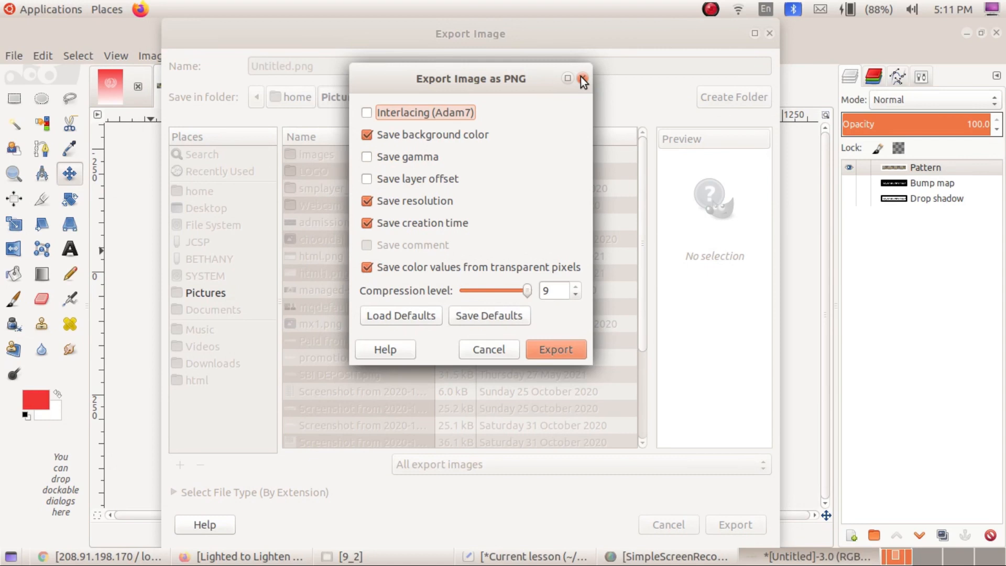
click(581, 79)
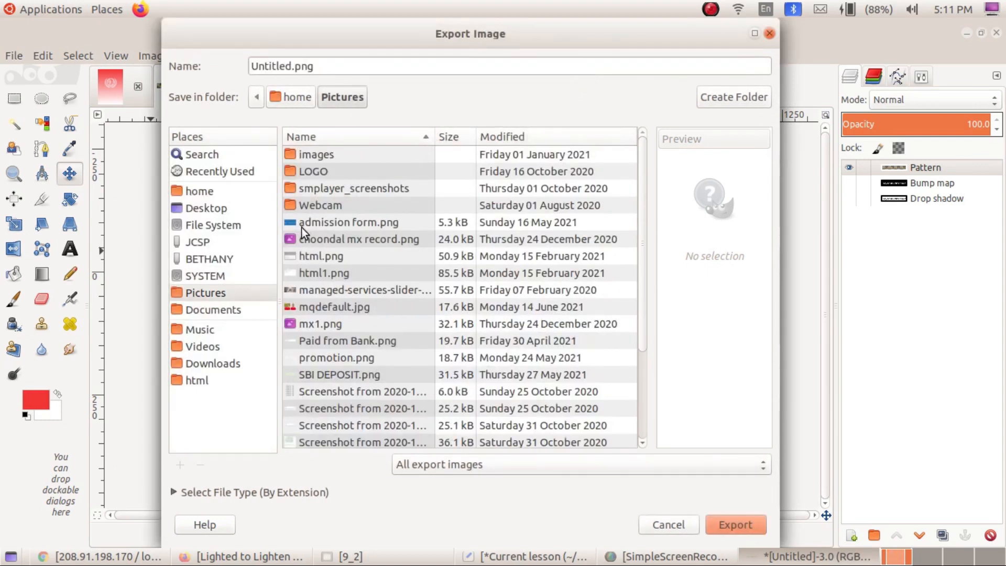
Create a folder named Activity1 inside Pictures as the destination for the logo export
click(740, 97)
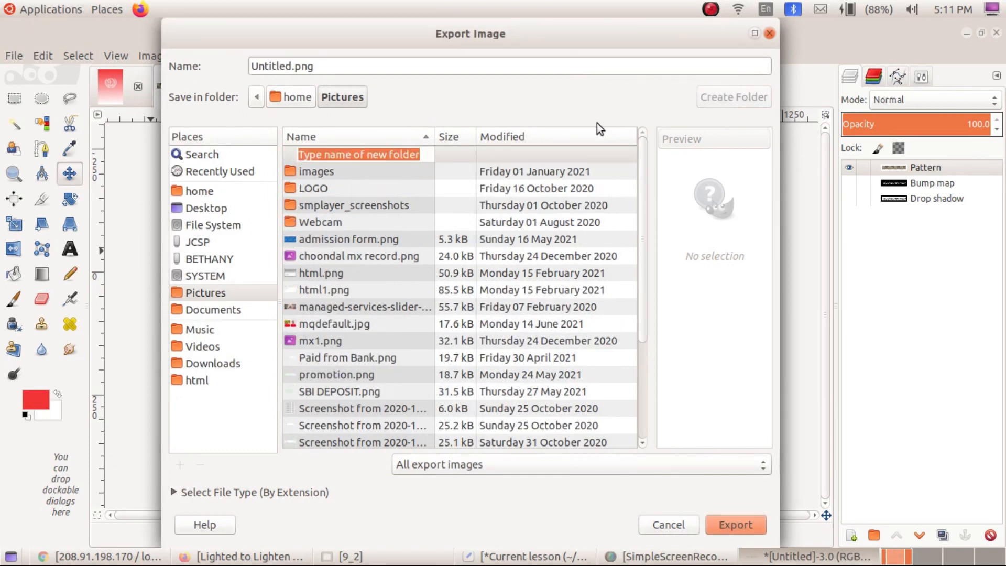
text(Activi)
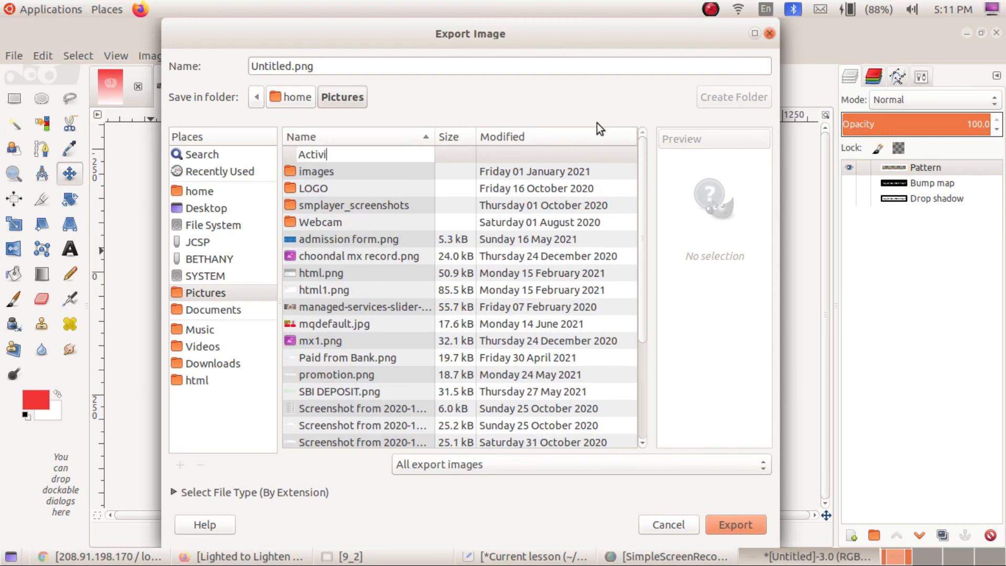
text(ty1)
key(Return)
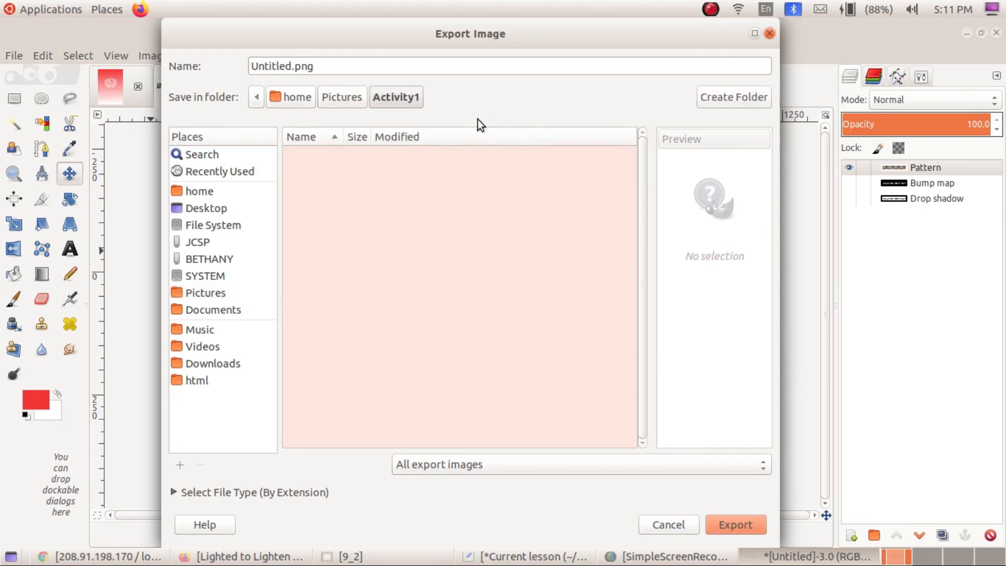
click(292, 66)
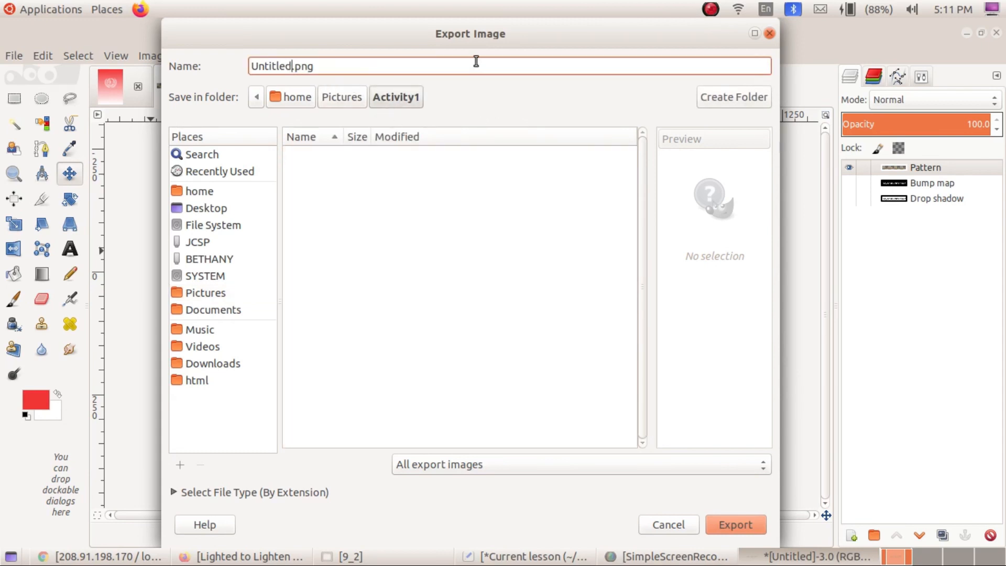
key(shift+Home)
key(BackSpace)
text(activity1)
click(741, 530)
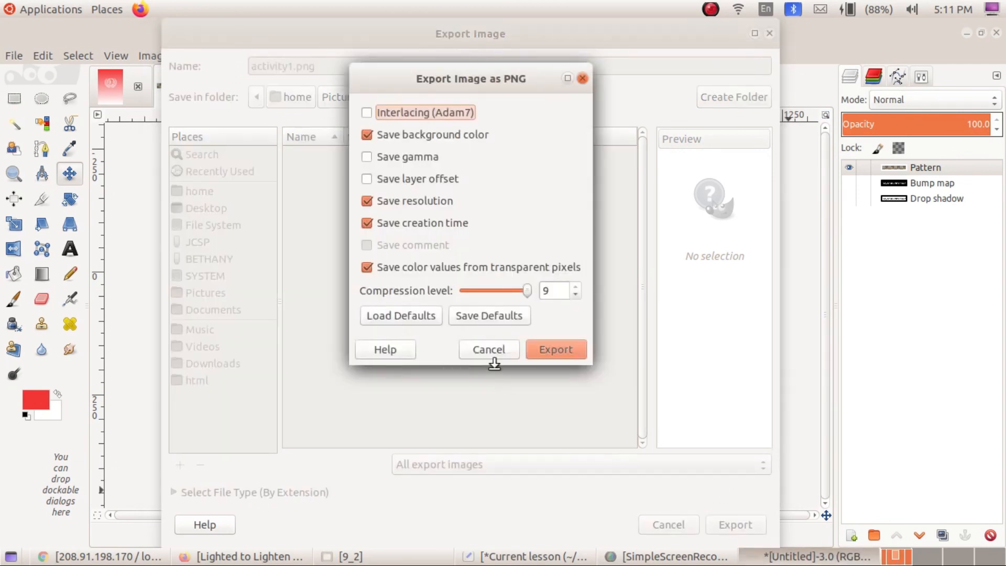
click(493, 357)
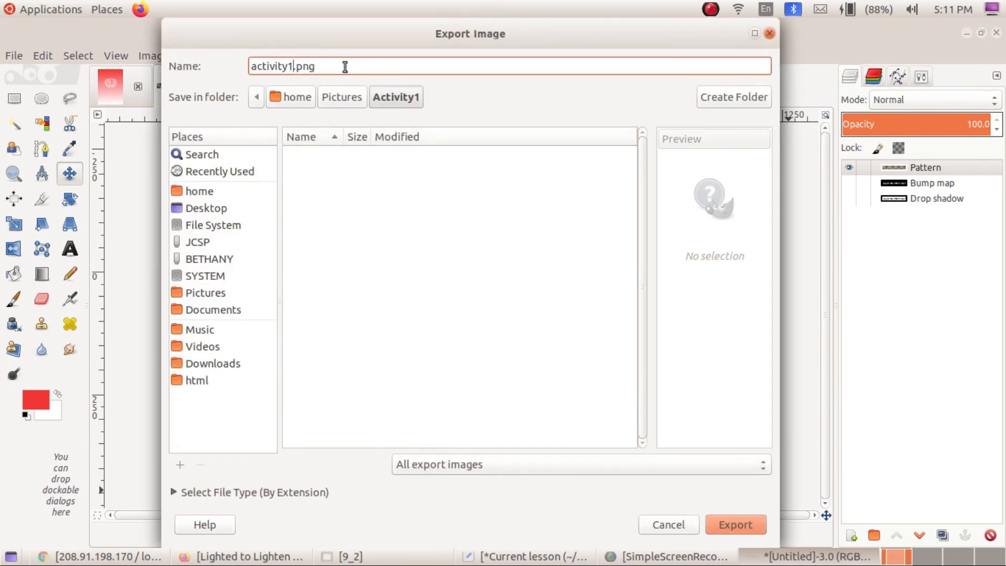
Change the export file name to logo.png
key(BackSpace)
key(BackSpace)
key(BackSpace)
key(BackSpace)
key(BackSpace)
key(BackSpace)
key(BackSpace)
key(BackSpace)
key(BackSpace)
text(logo)
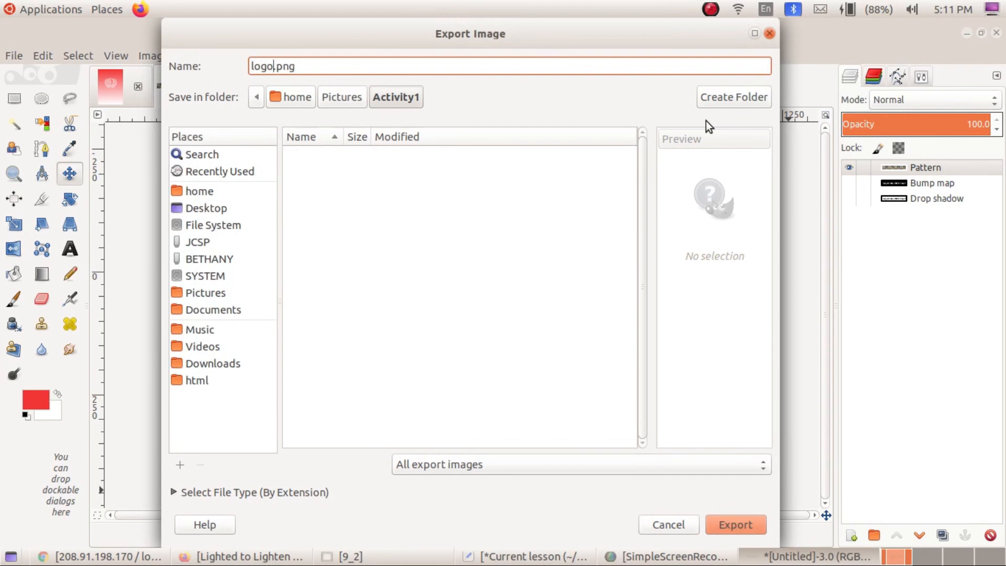
Export the logo as a PNG with Save background color turned off
click(736, 530)
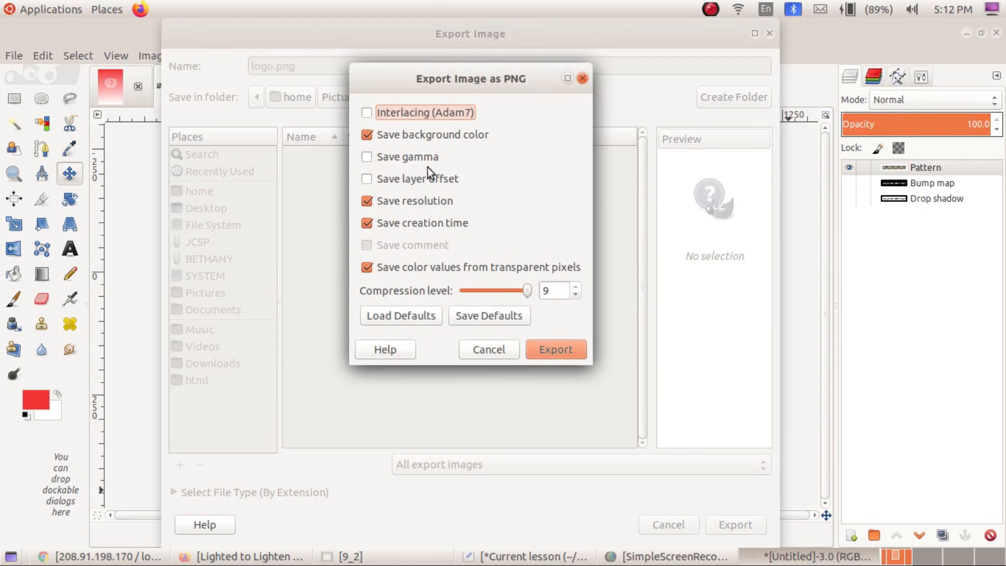
click(365, 136)
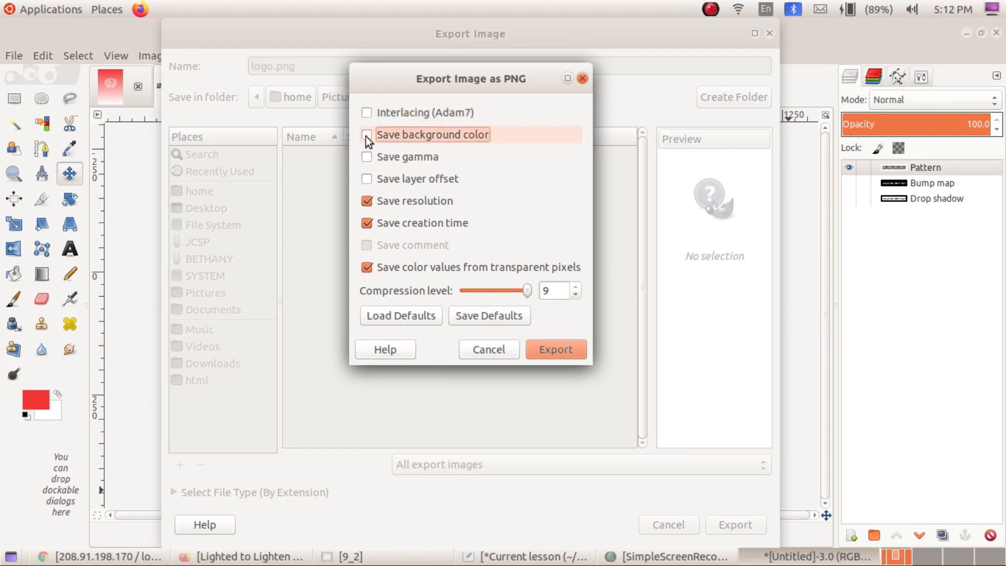
click(556, 349)
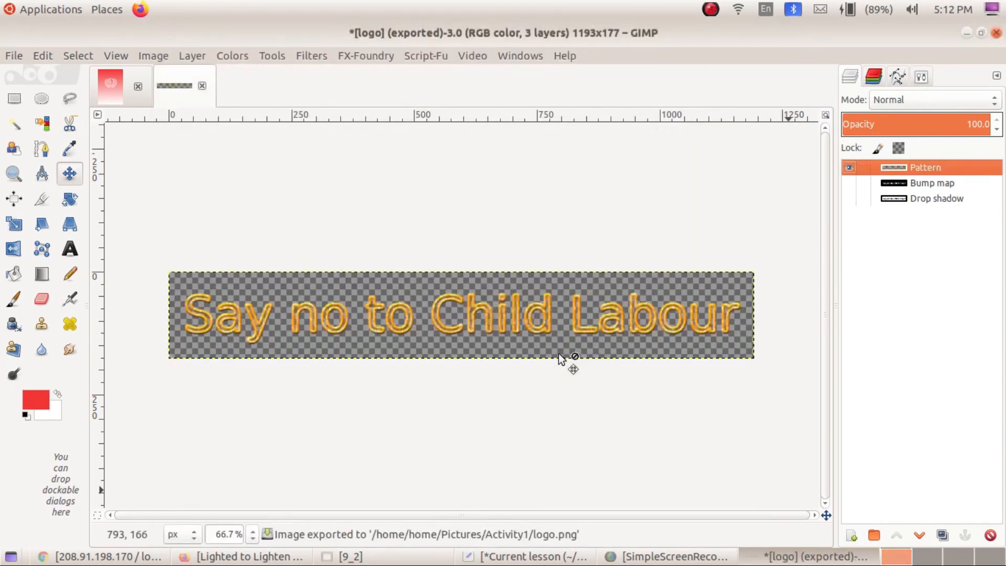
Open logo.png from the Activity1 folder in Pictures to check the exported image, and close the viewer
click(103, 11)
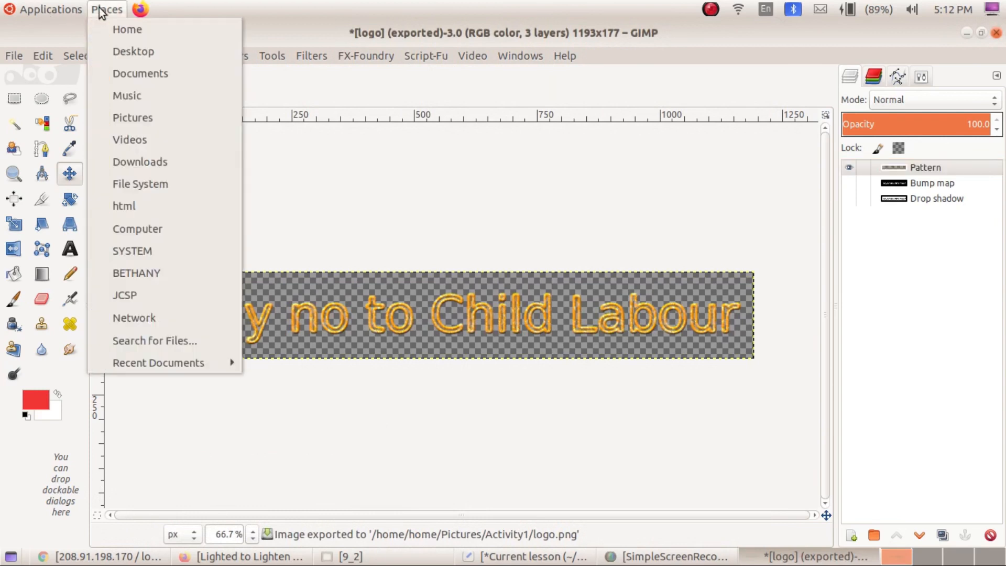
click(157, 117)
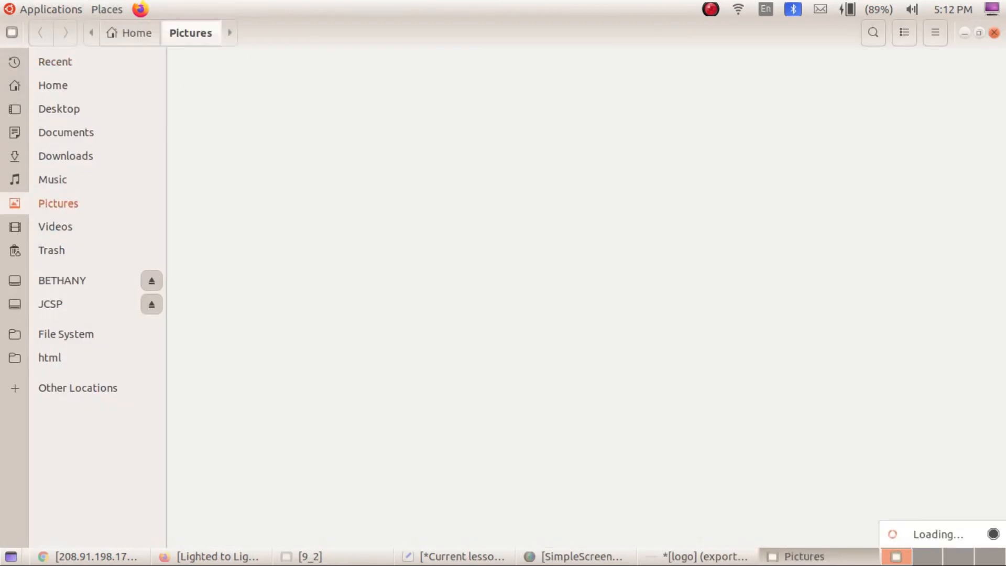
double_click(206, 93)
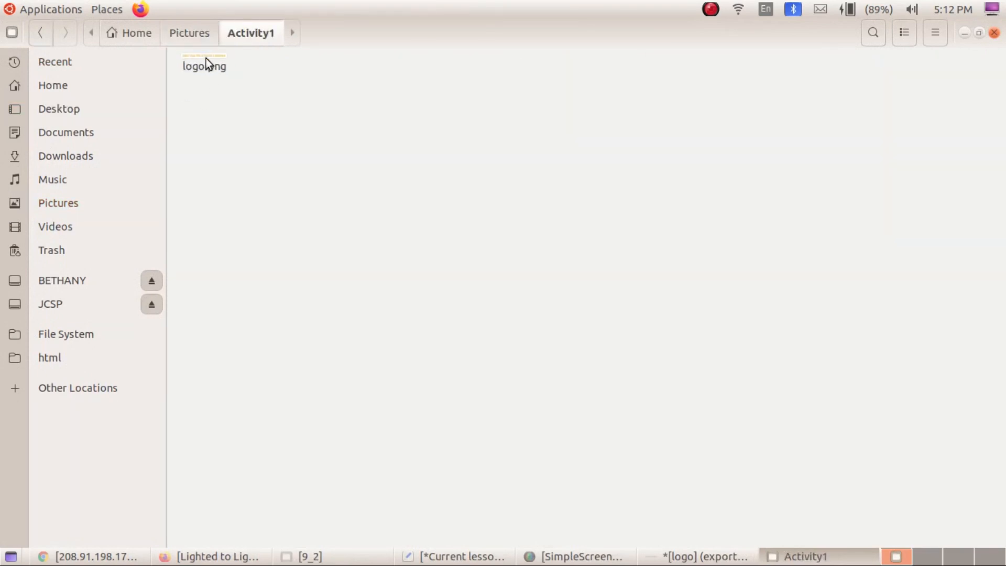
double_click(204, 61)
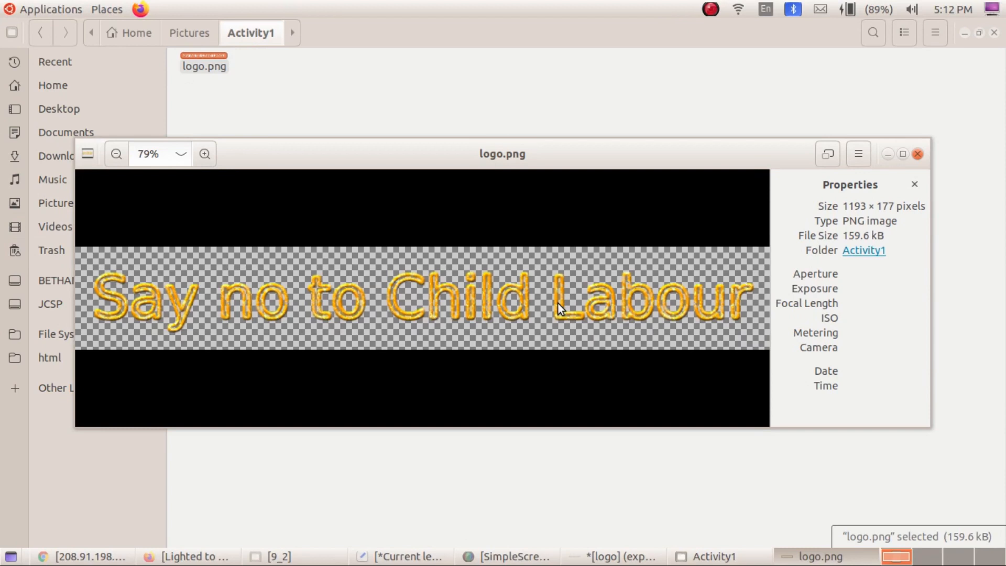
click(918, 154)
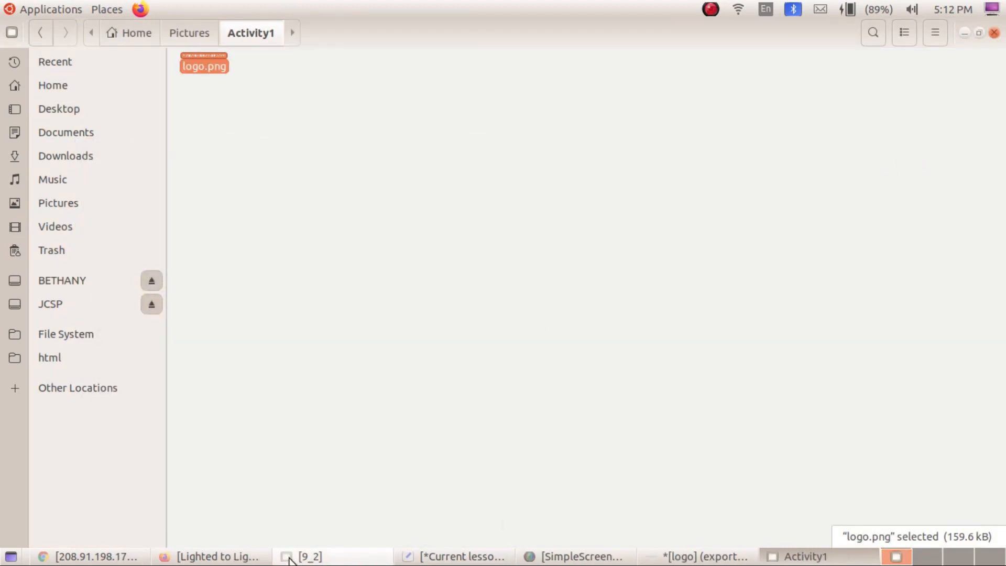
Switch back to GIMP and close the logo image, discarding its unsaved changes
click(743, 561)
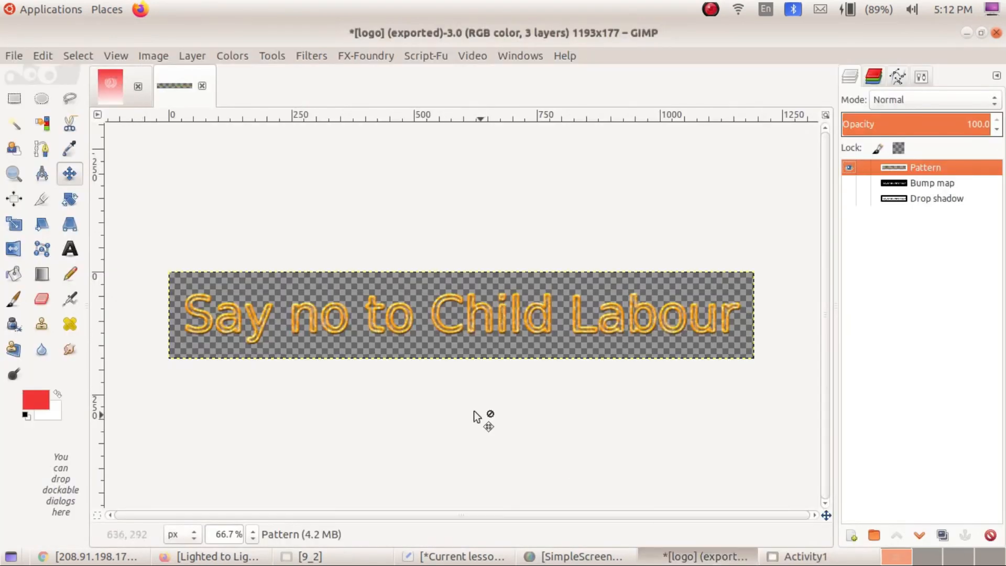
click(203, 87)
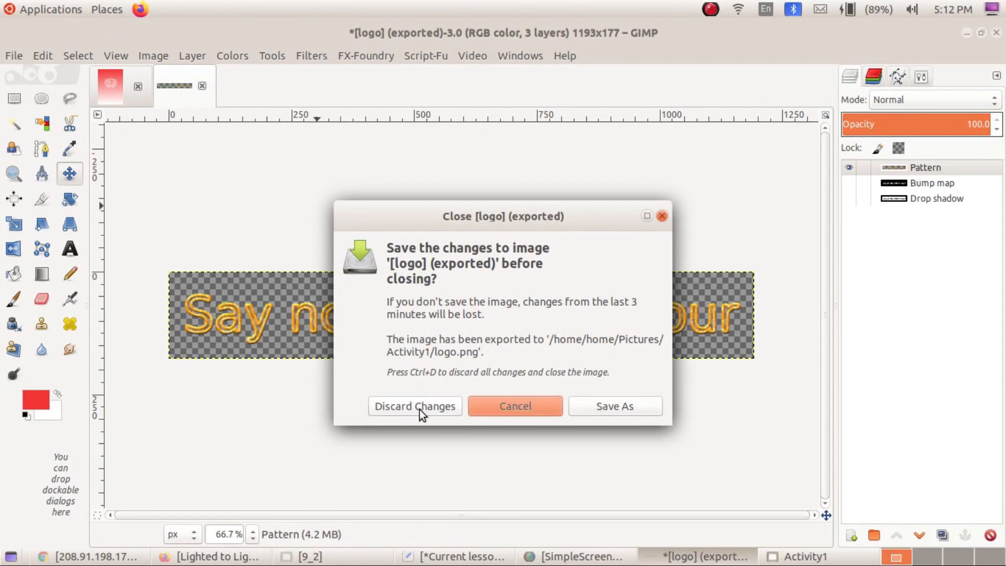
click(421, 404)
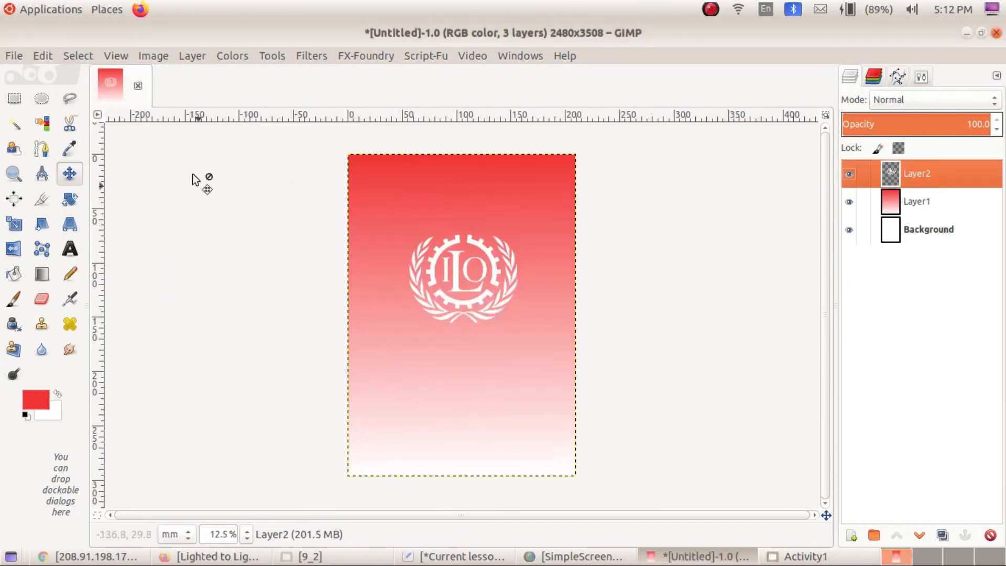
Open logo.png from the Activity1 folder in Pictures as a separate image
click(13, 56)
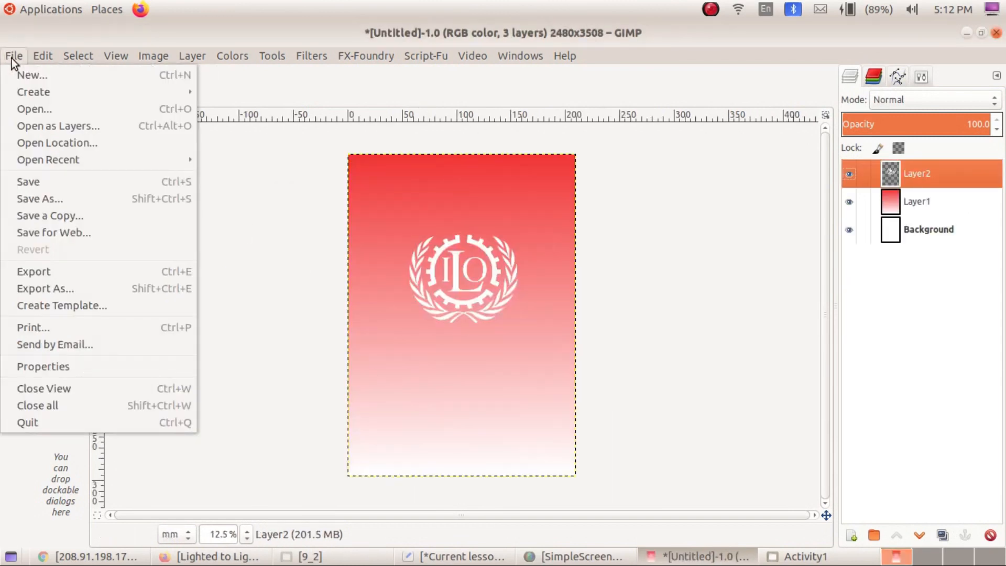
click(37, 112)
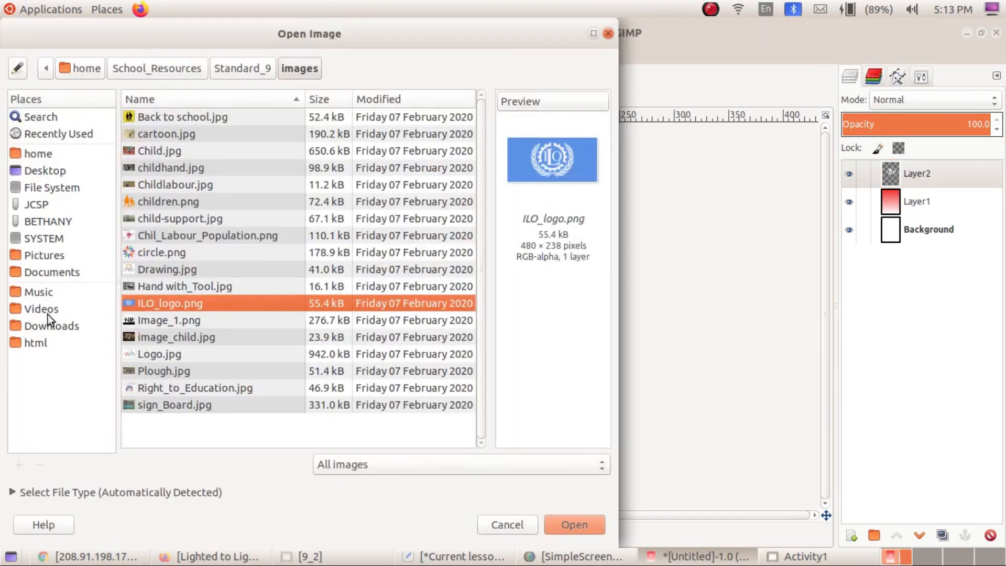
click(43, 258)
double_click(156, 118)
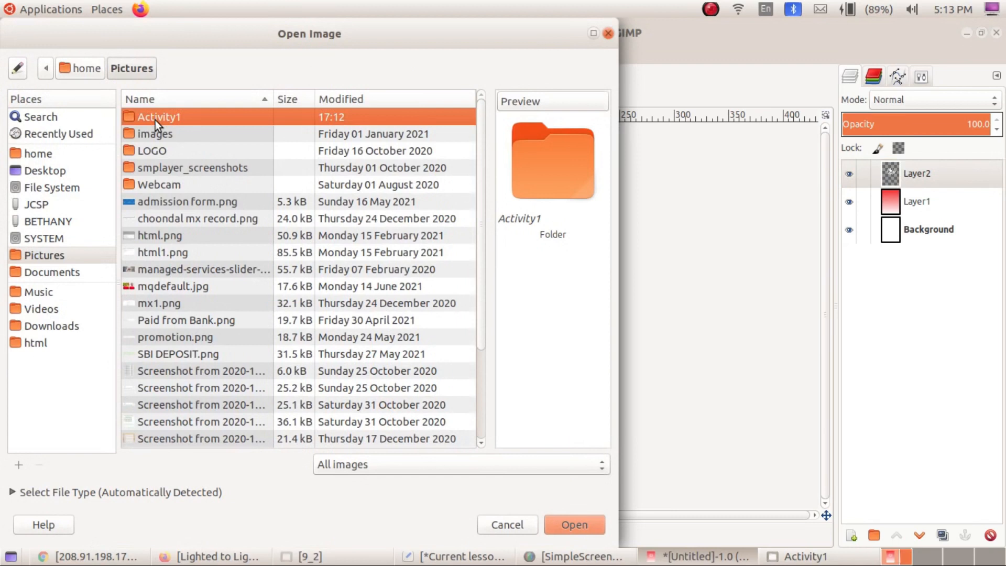
click(583, 525)
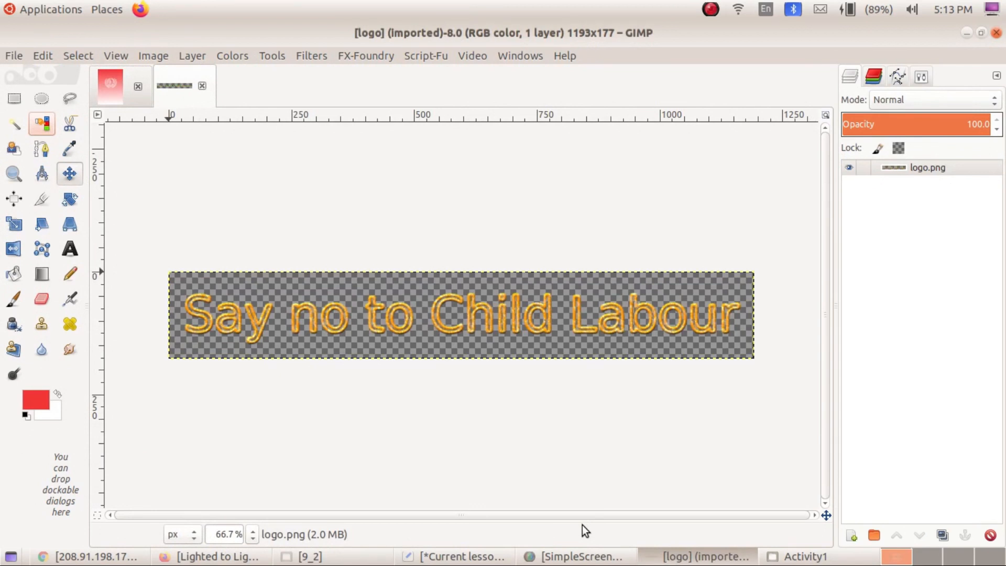
Copy the entire logo image and switch to the poster image with the ILO emblem
key(ctrl+a)
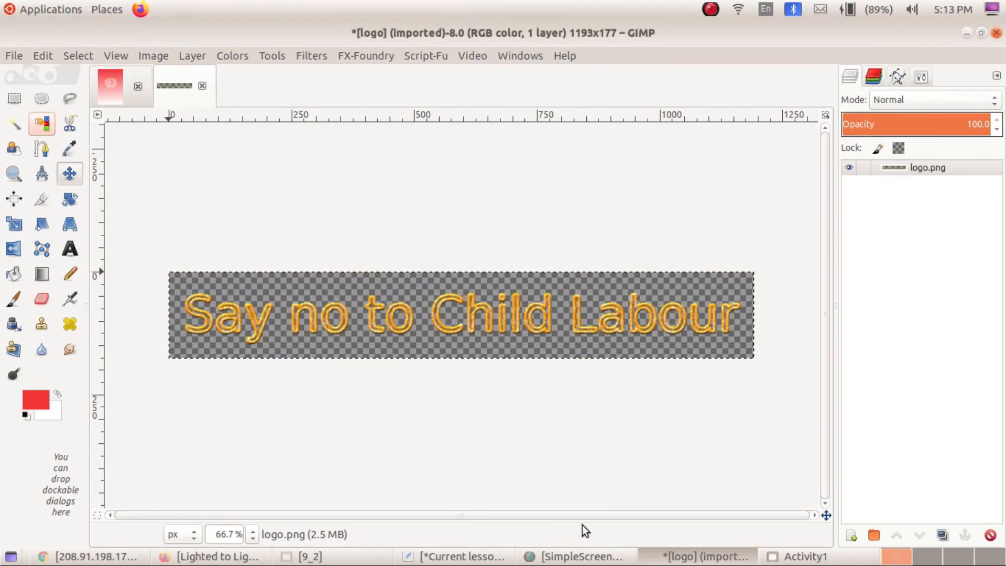
key(ctrl+c)
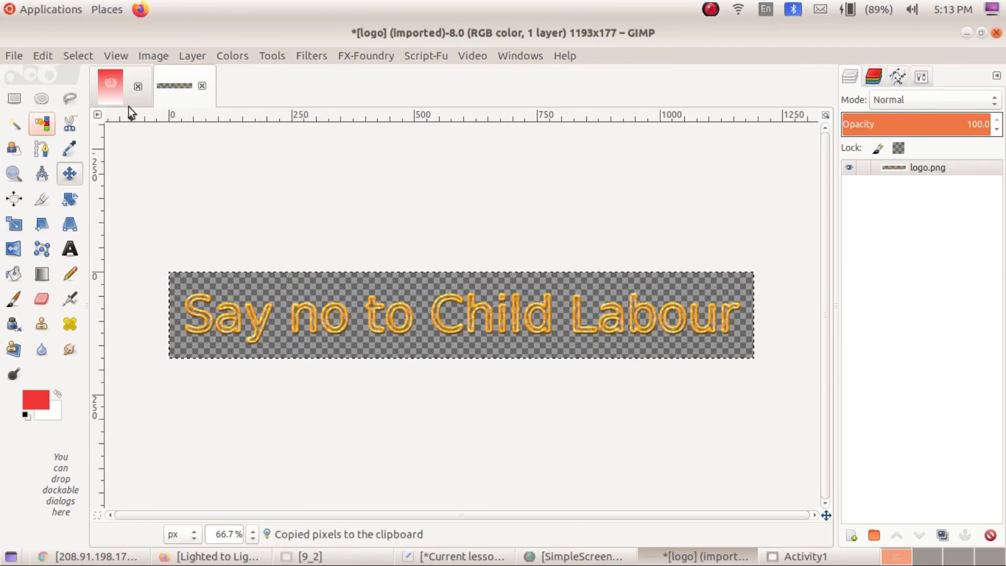
click(112, 86)
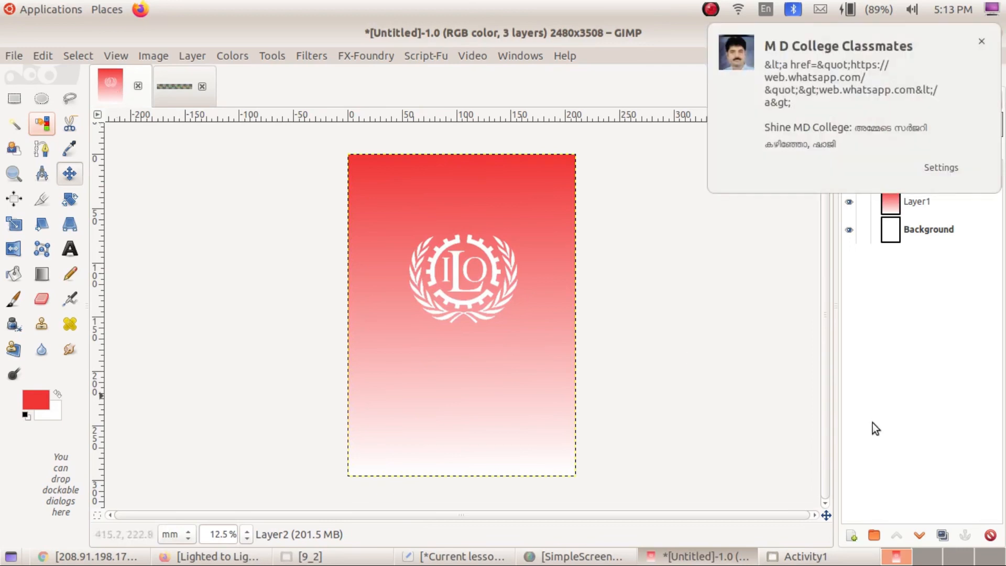
Dismiss the message notifications covering the layer list
click(981, 43)
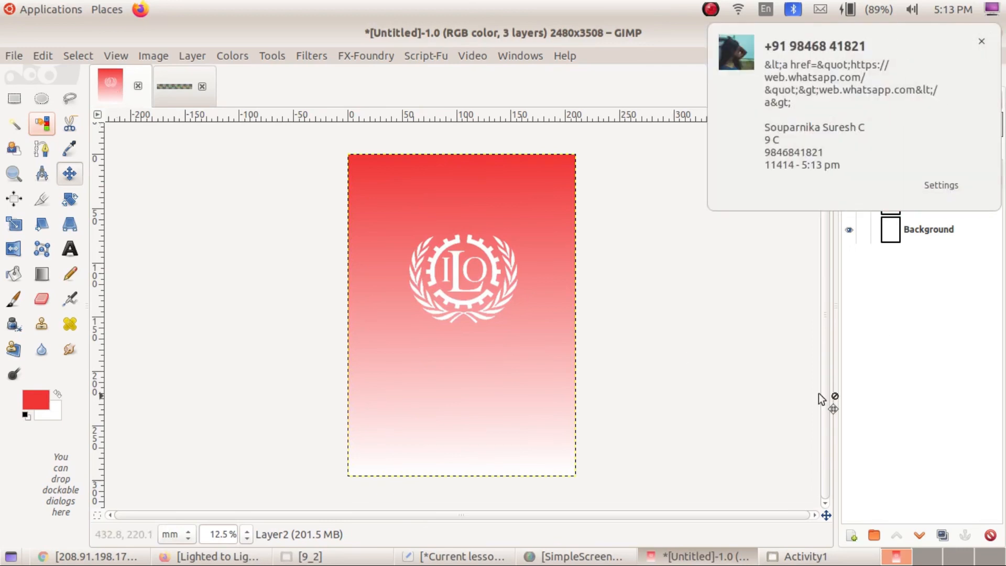
click(981, 41)
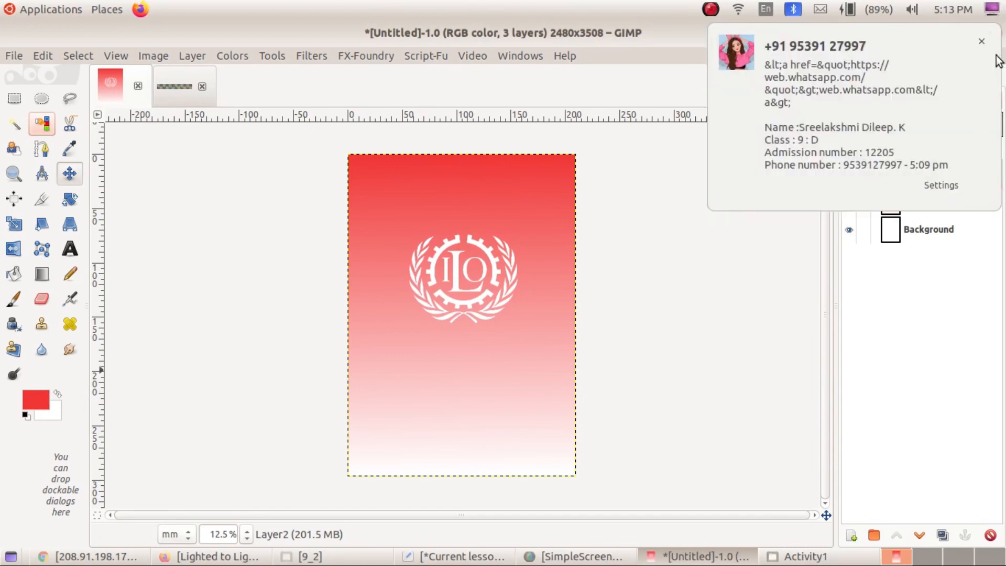
click(982, 42)
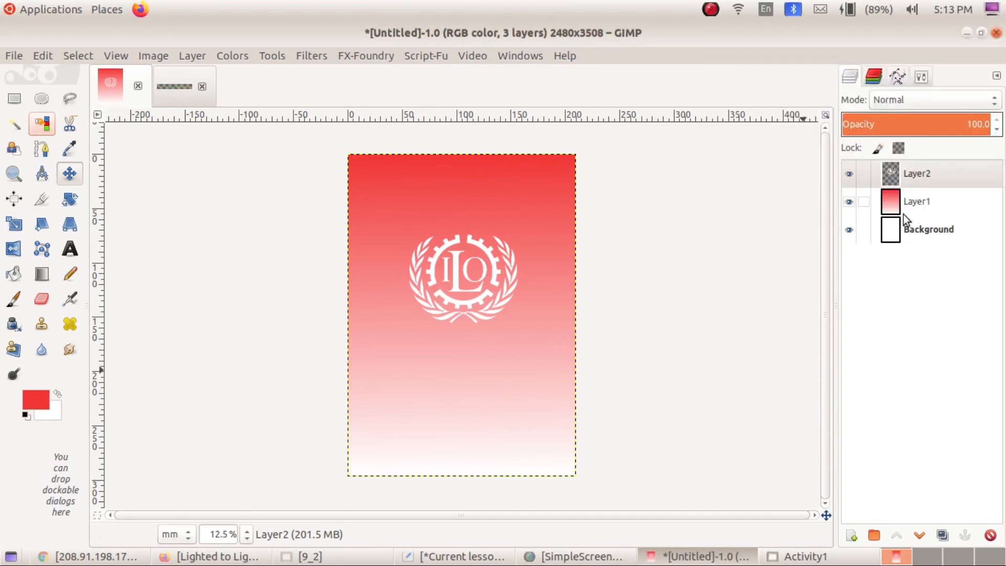
Add a transparent layer named Layer3 above Layer2 in the poster and select it
click(851, 538)
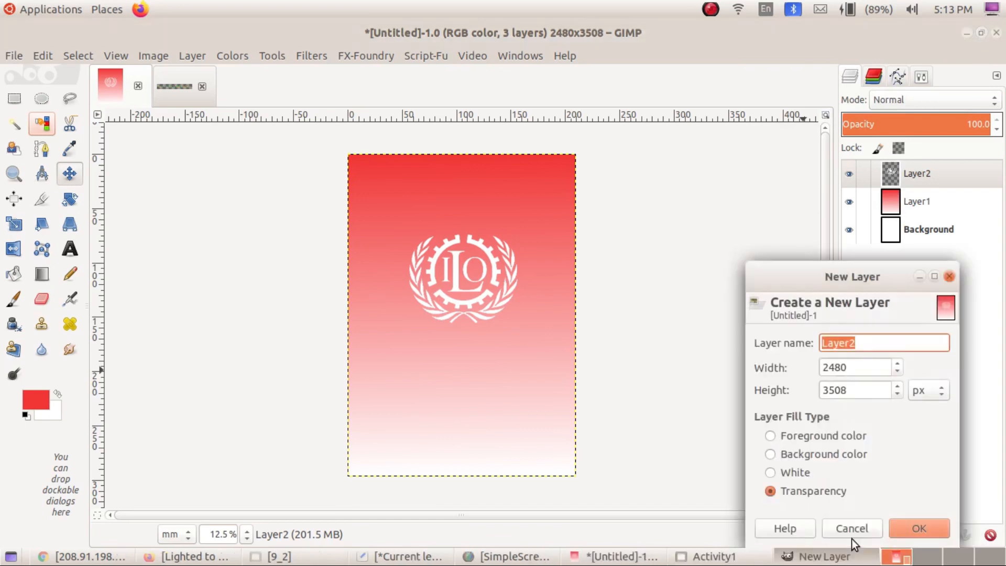
click(901, 350)
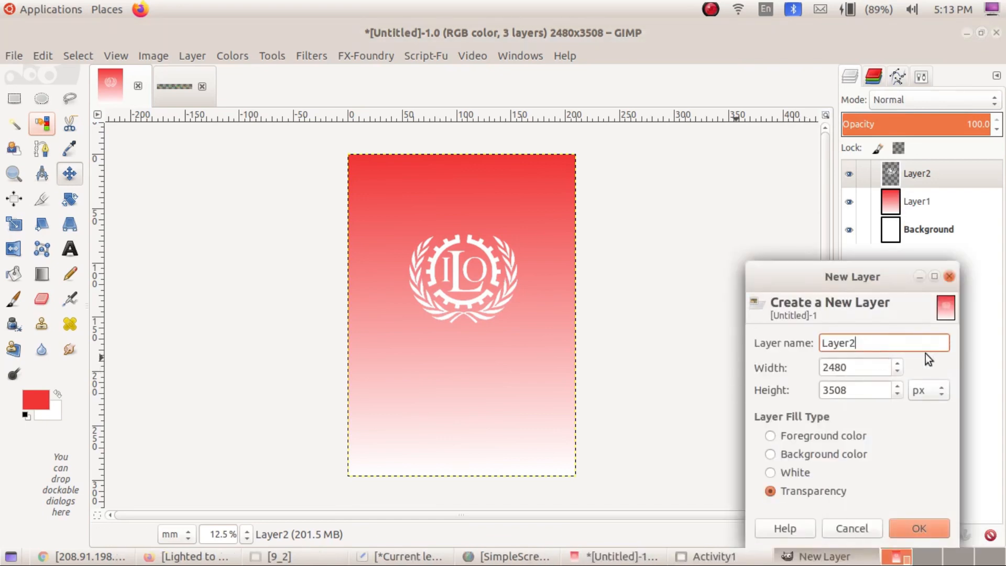
key(BackSpace)
text(3)
click(918, 528)
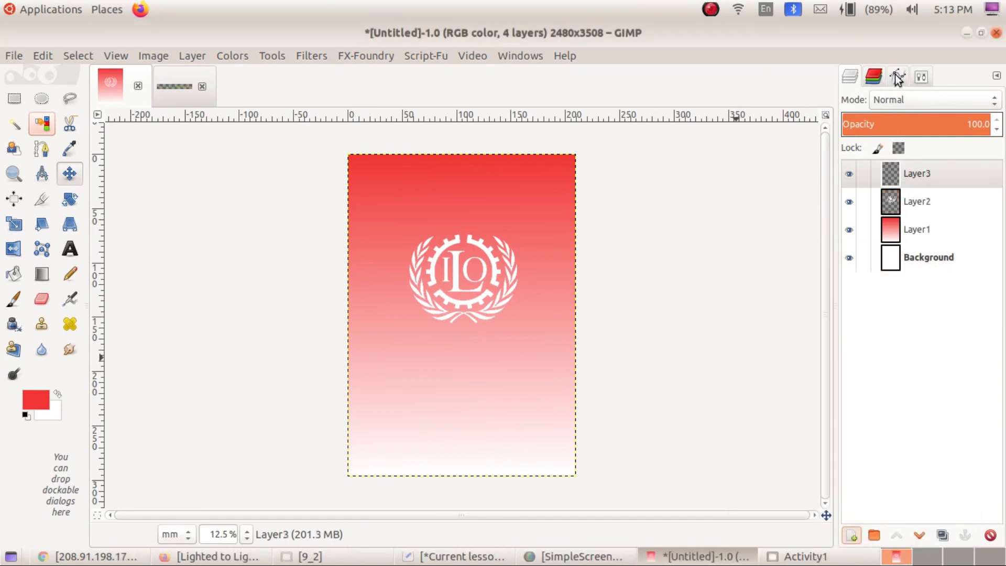
click(920, 177)
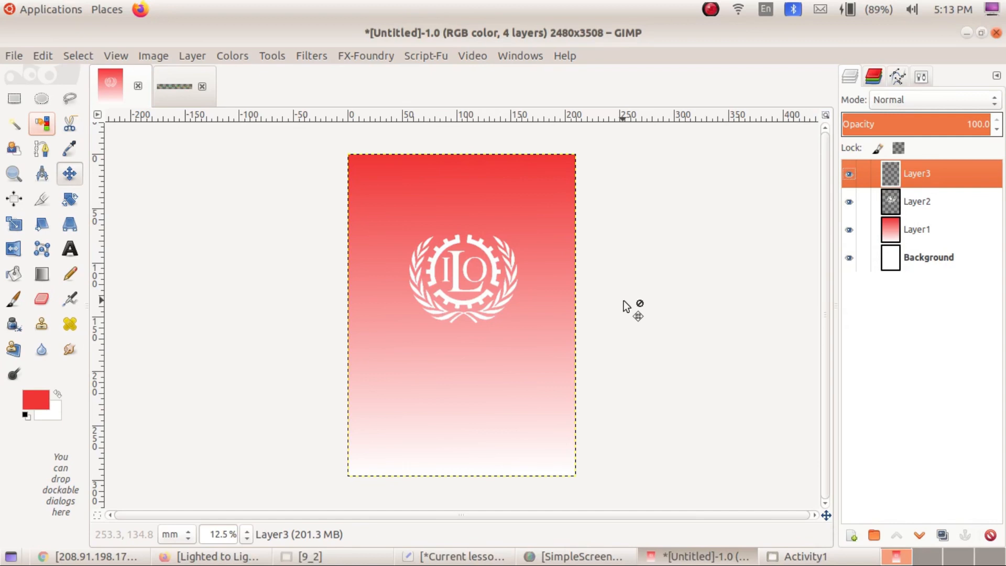
Paste the copied logo onto Layer3 and move it above the ILO emblem, near the poster's left edge
key(ctrl+v)
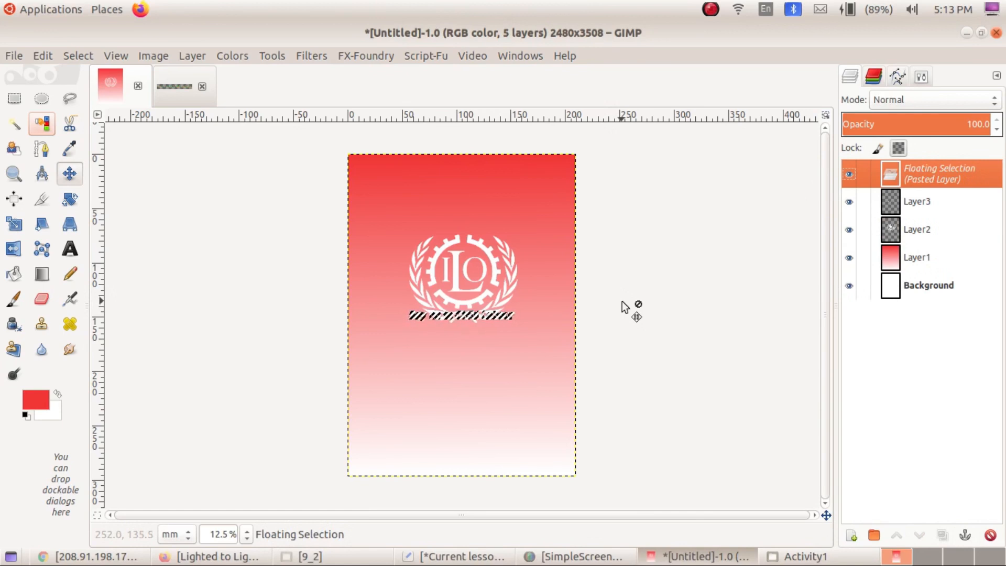
click(495, 316)
click(496, 243)
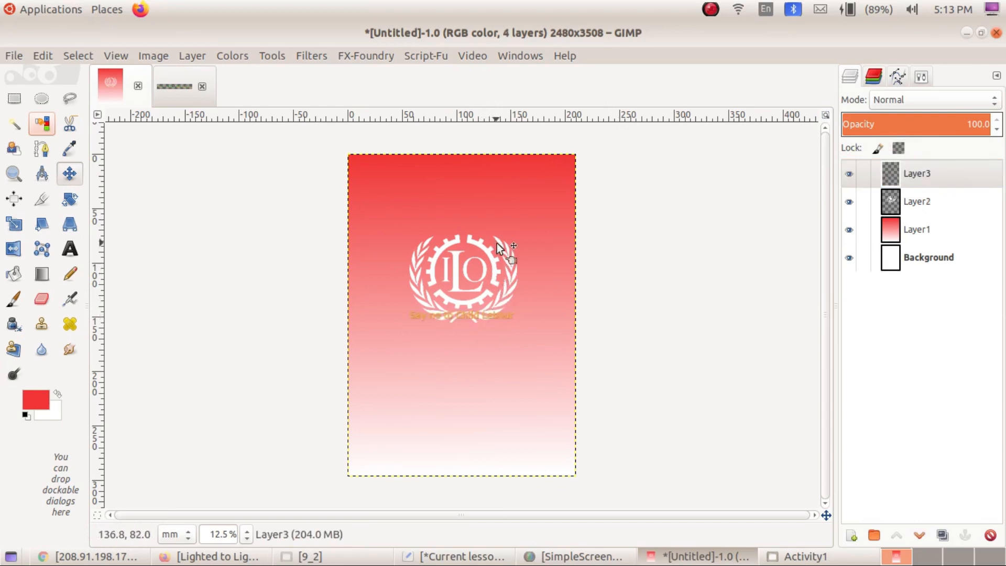
key(ctrl+v)
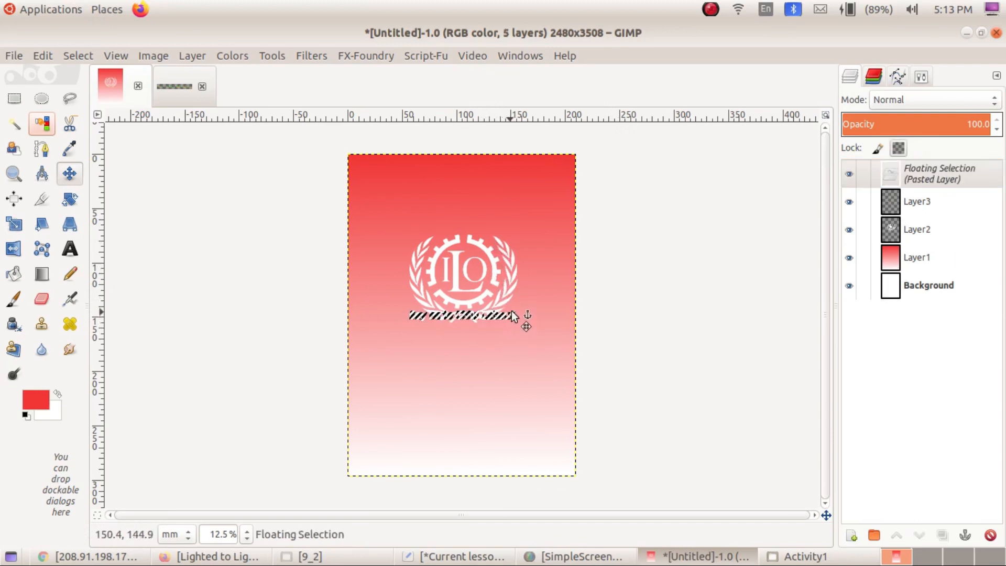
click(561, 289)
key(ctrl+v)
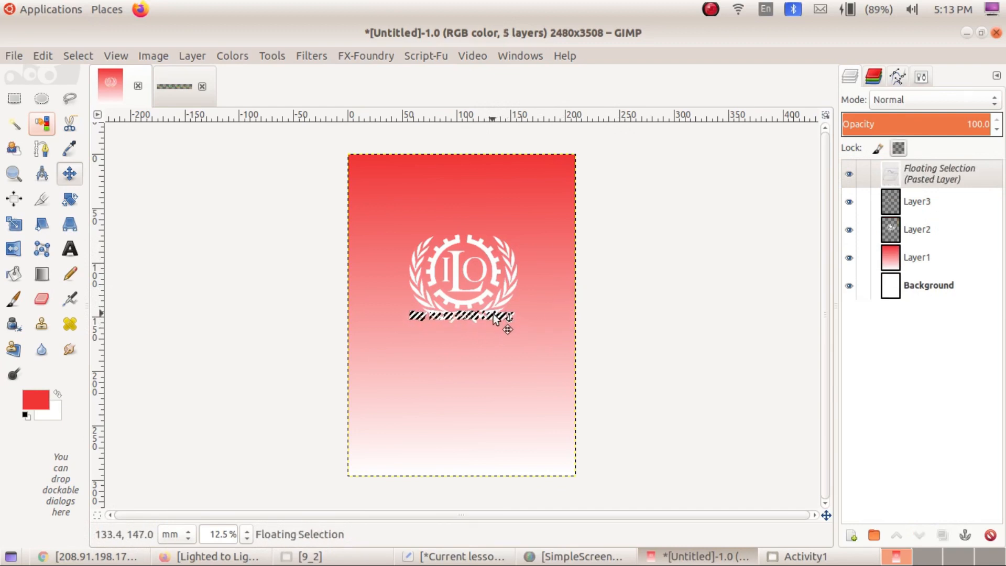
click(500, 218)
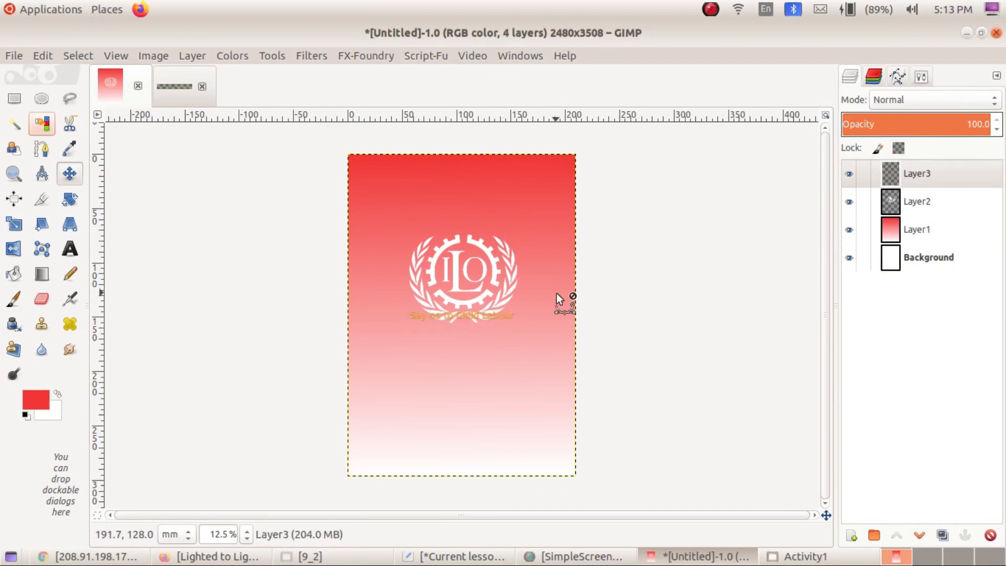
key(ctrl+v)
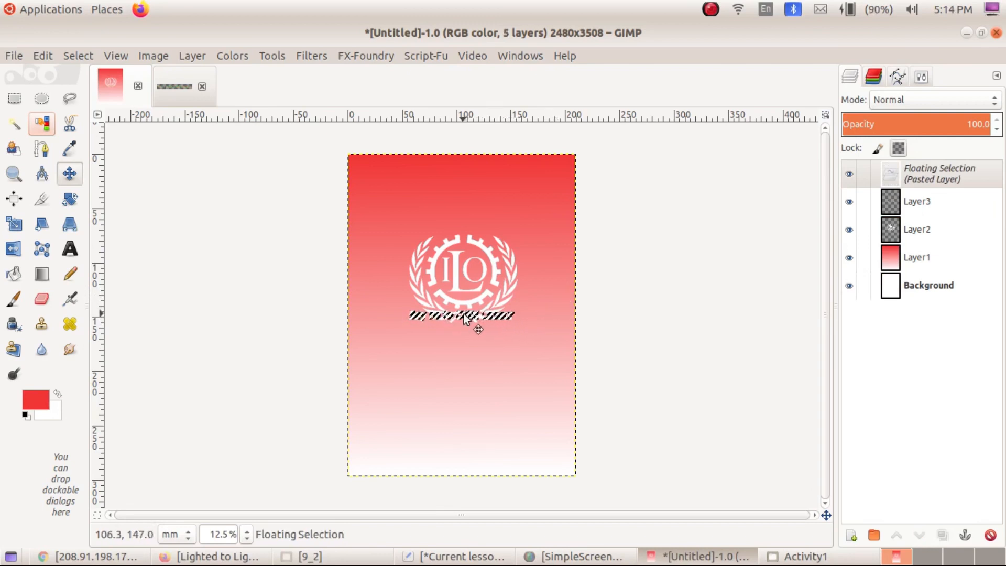
drag(465, 312, 413, 205)
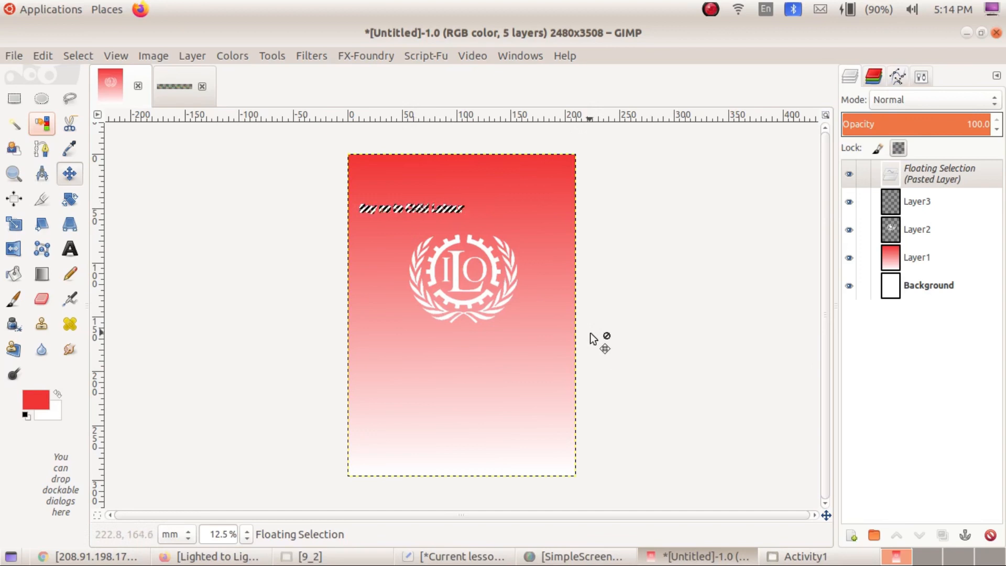
Scale the floating logo up to about 188 × 28 mm so it spans most of the poster's width
key(shift+s)
click(542, 368)
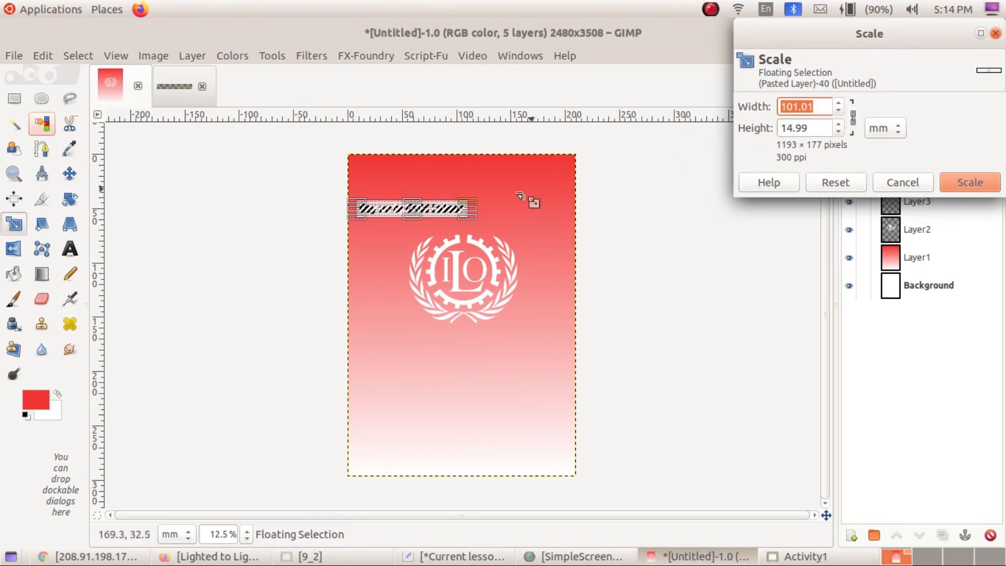
mouse_move(474, 200)
mouse_down()
mouse_move(528, 194)
mouse_move(492, 191)
mouse_up()
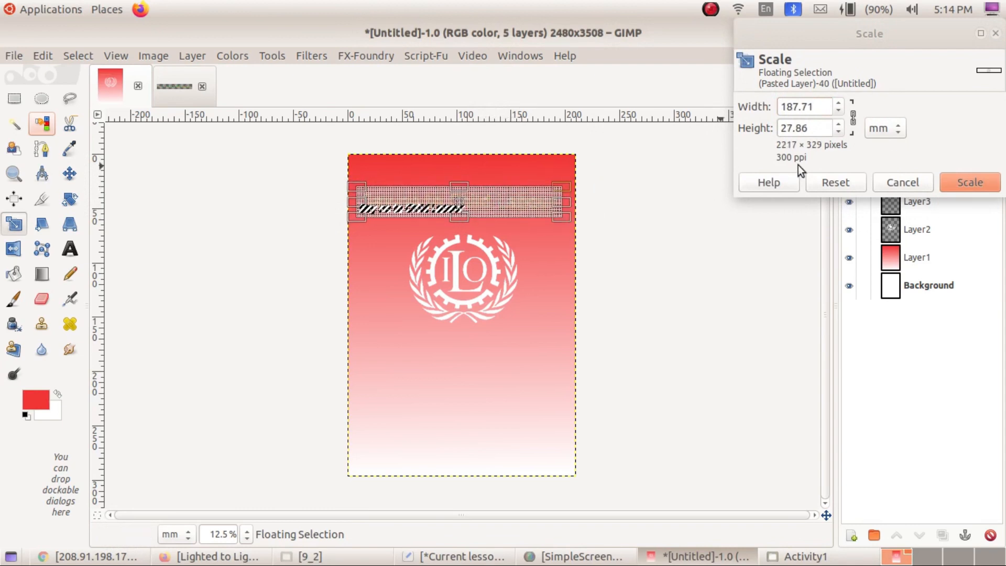
key(Return)
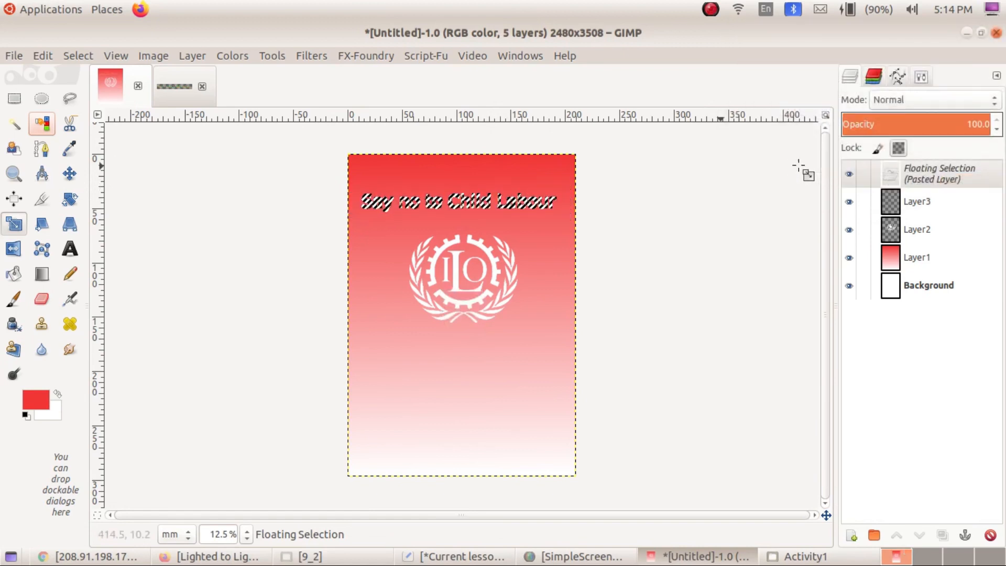
Move the enlarged logo to the top edge of the poster and anchor it to Layer3
key(m)
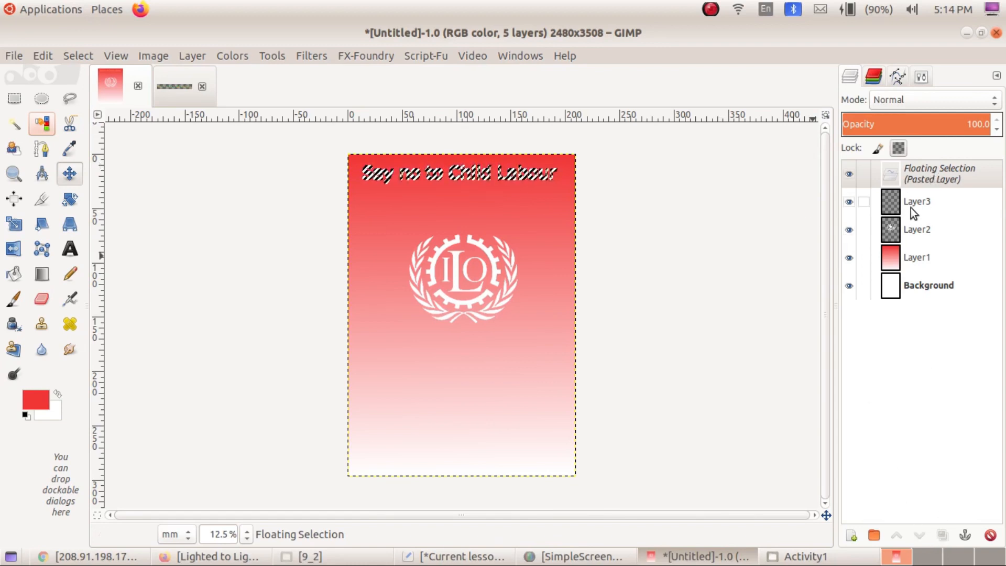
click(964, 535)
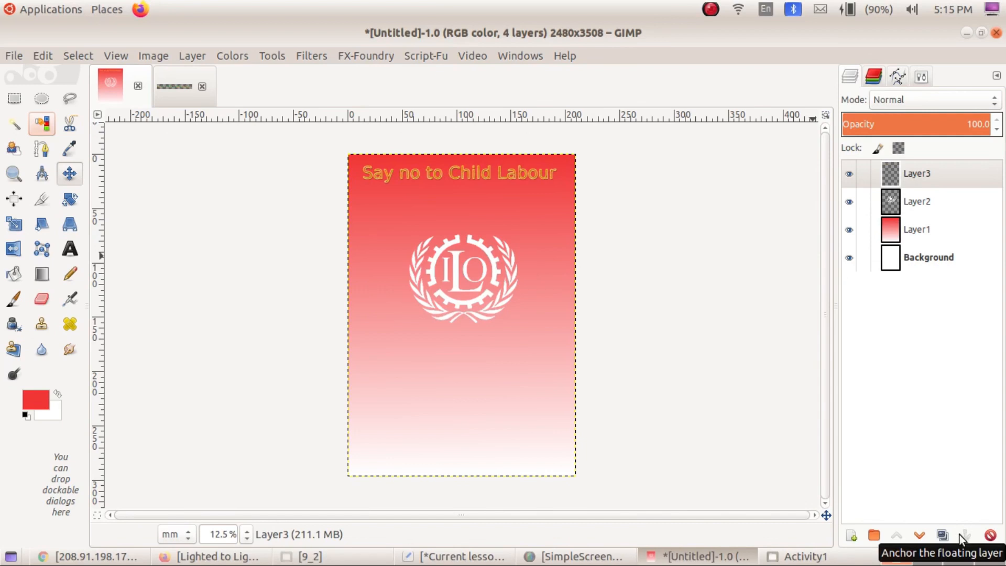
Close the separate logo image and add a transparent layer named Layer4 above Layer3 in the poster
click(202, 87)
click(377, 388)
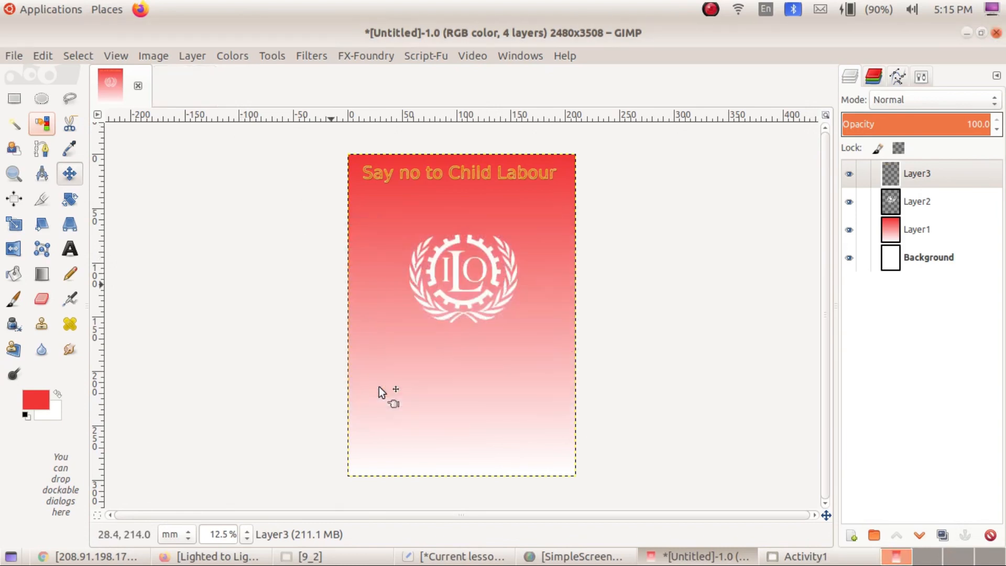
click(851, 535)
click(887, 343)
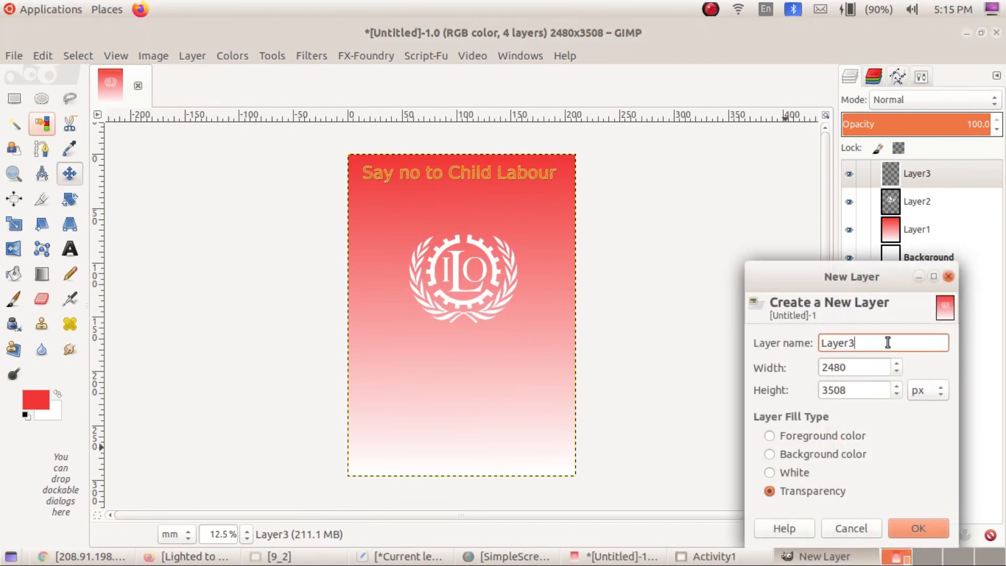
key(BackSpace)
text(4)
click(929, 532)
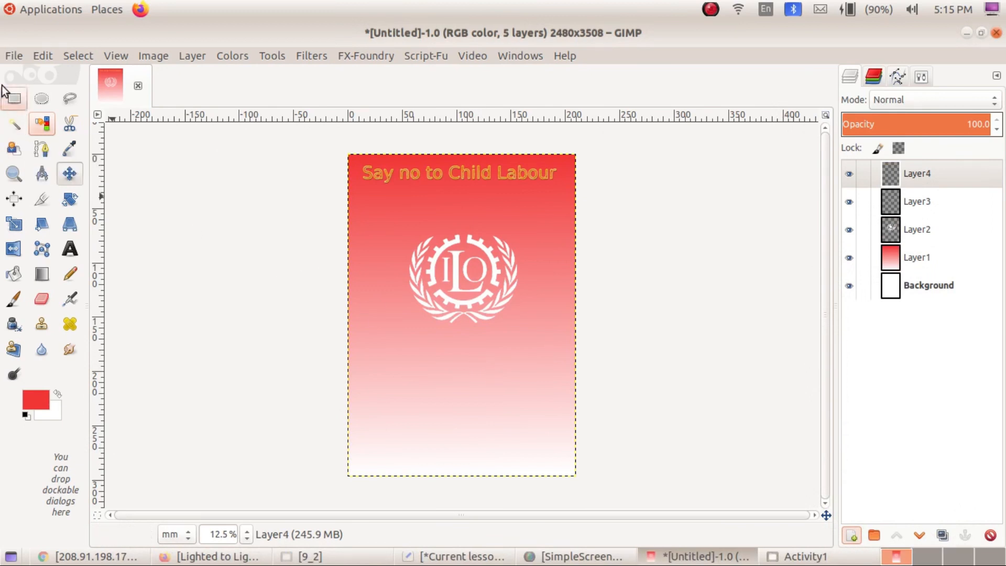
Open Image_1.png from the School_Resources/Standard_9/images folder in home as a separate image
click(8, 57)
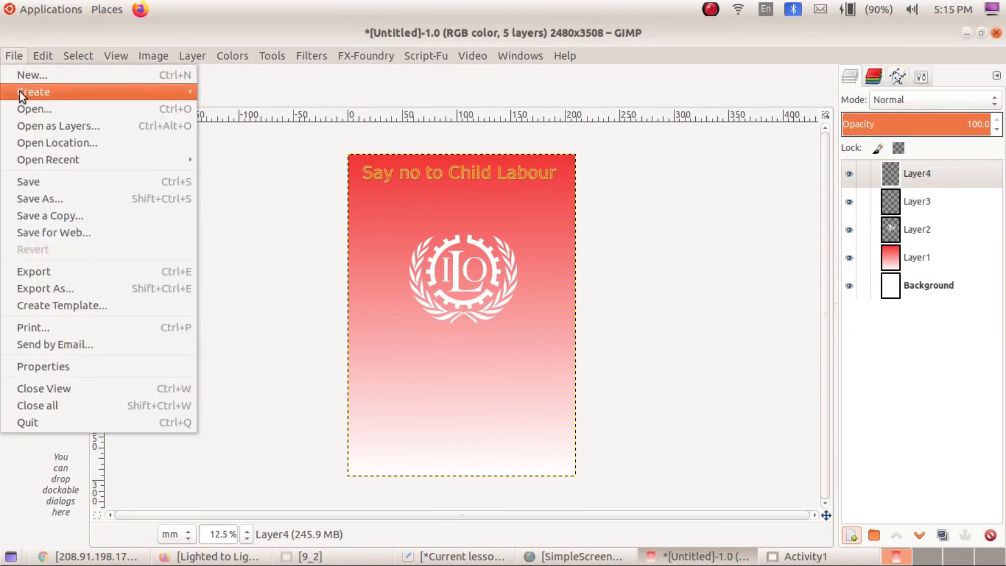
click(40, 113)
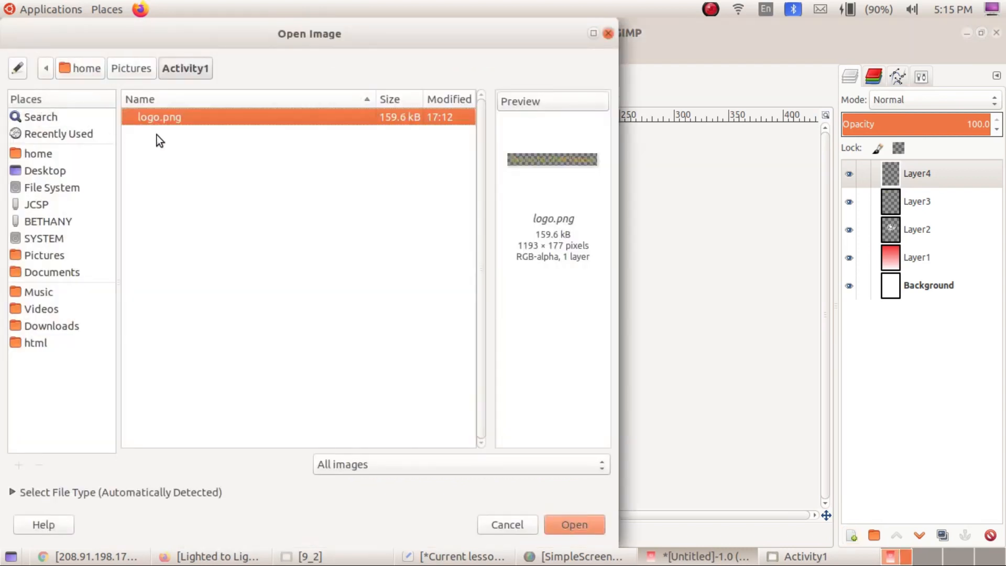
click(41, 155)
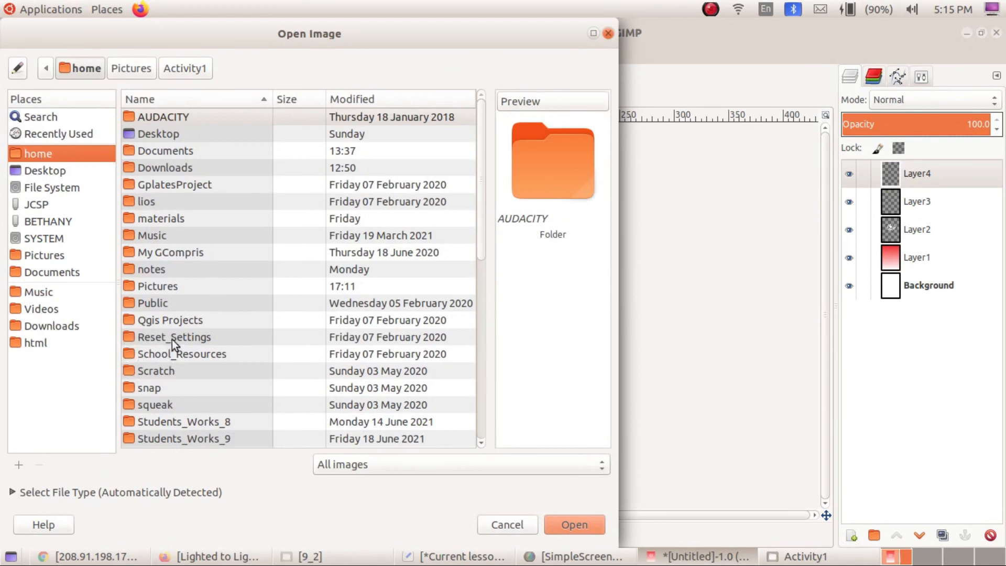
double_click(140, 353)
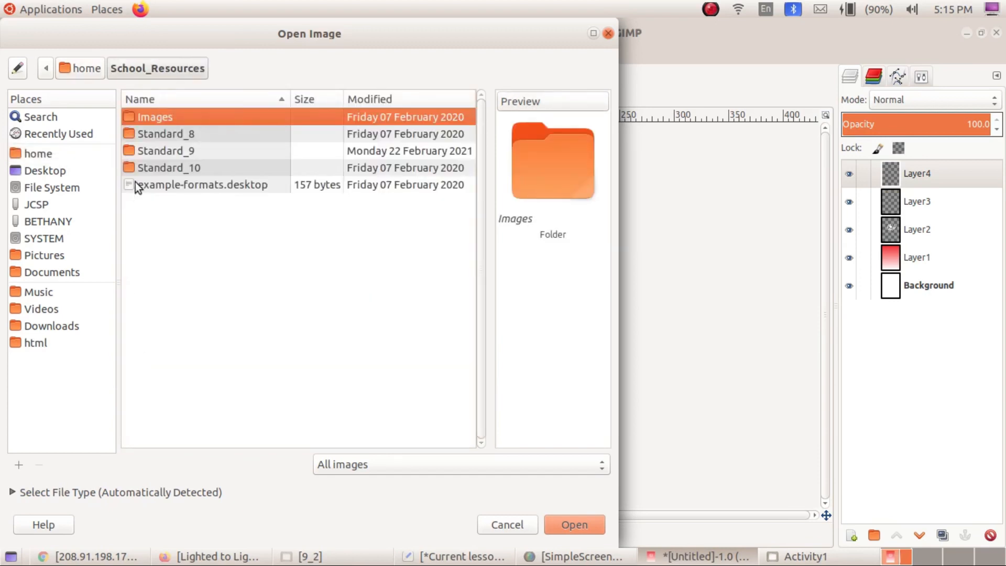
double_click(165, 152)
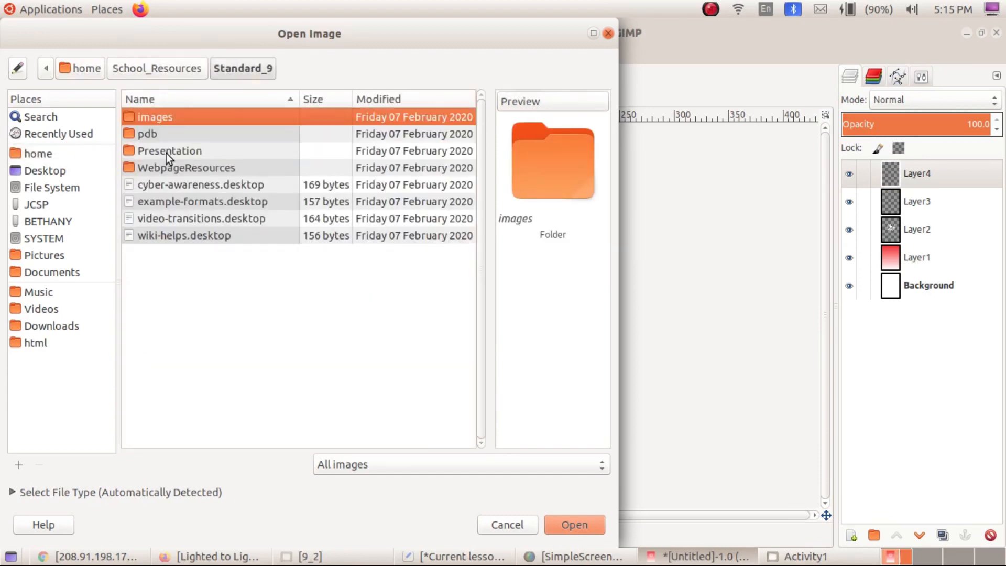
double_click(172, 112)
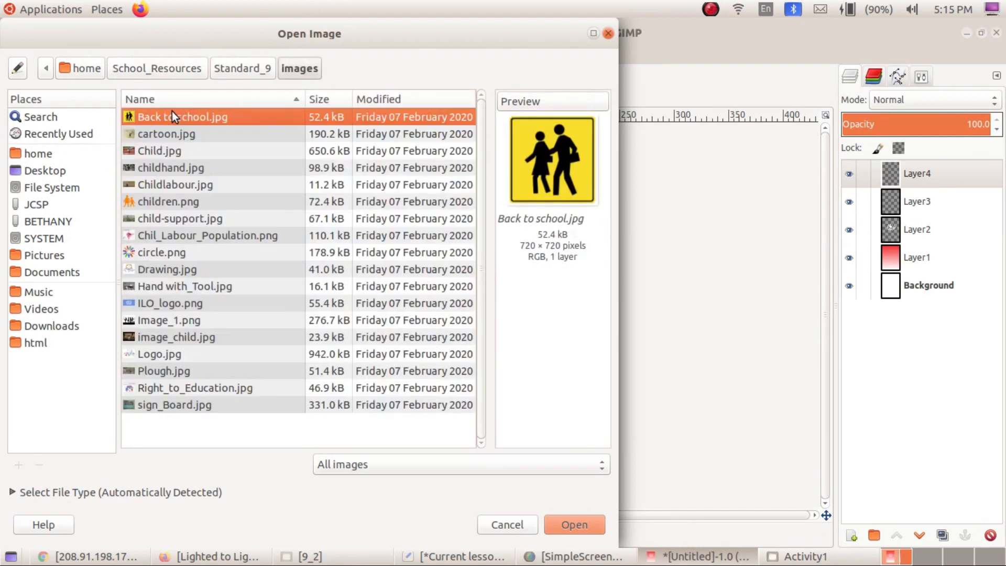
click(156, 324)
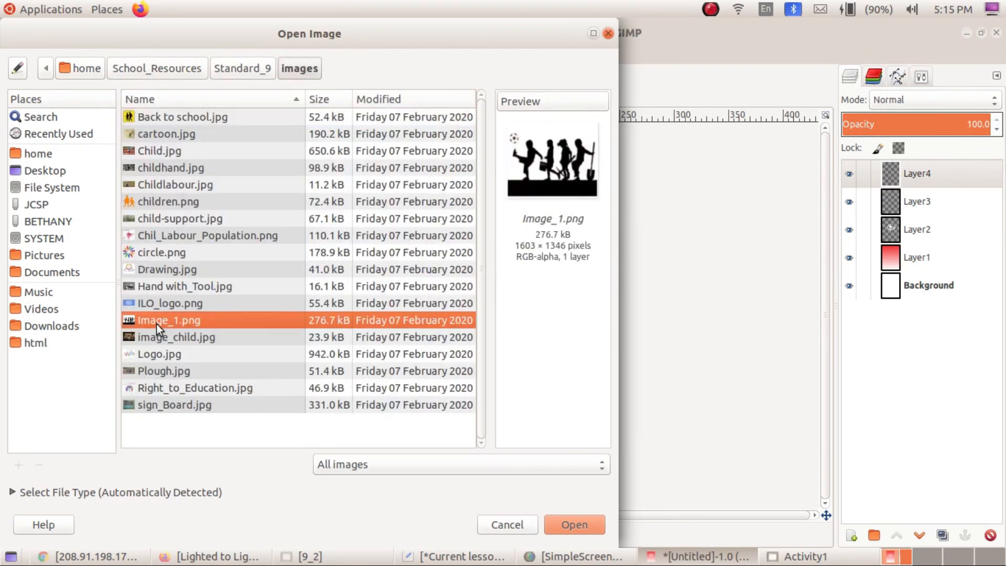
click(583, 524)
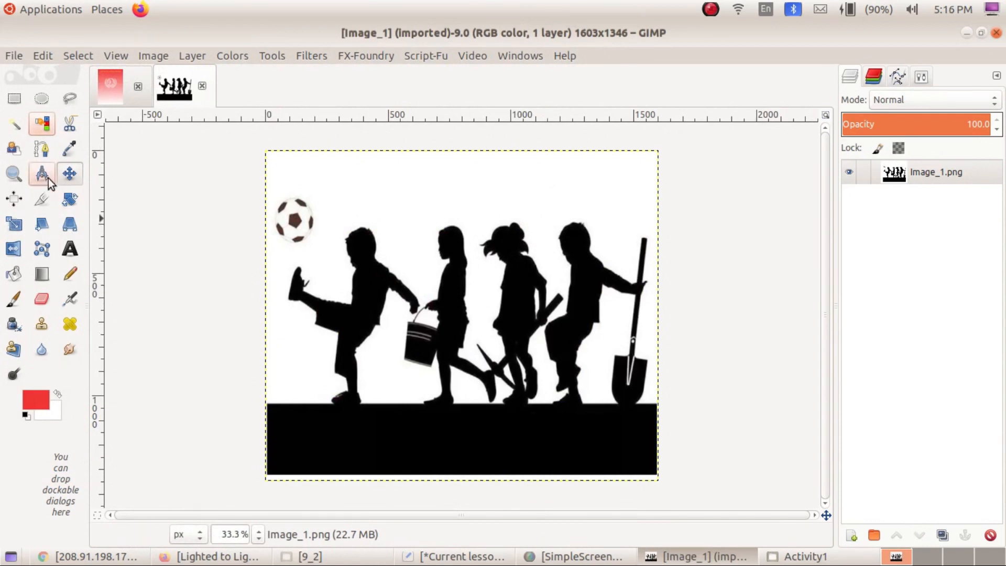
Select the black children silhouettes and ground by color, copy them and switch back to the poster image
click(45, 131)
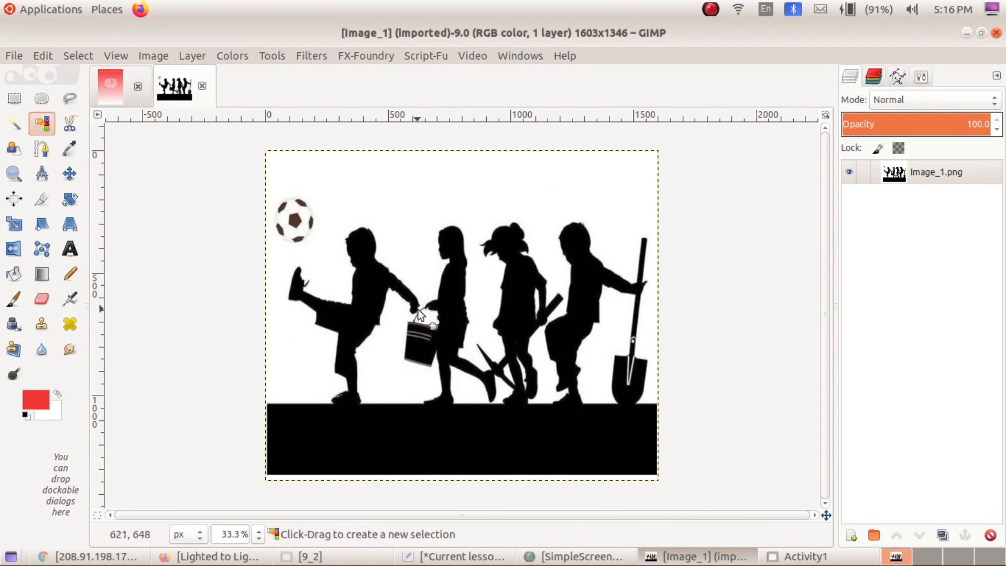
click(371, 306)
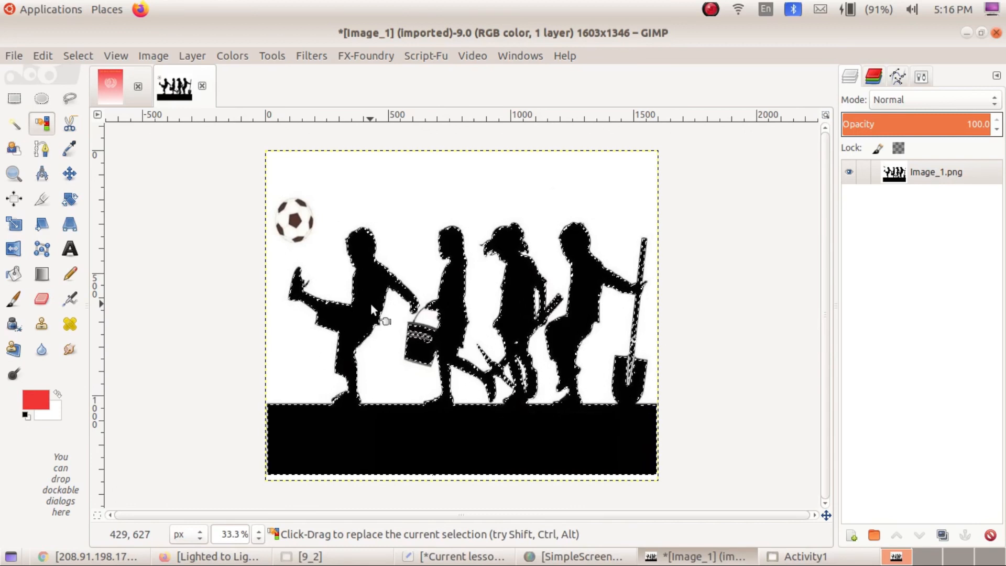
key(ctrl)
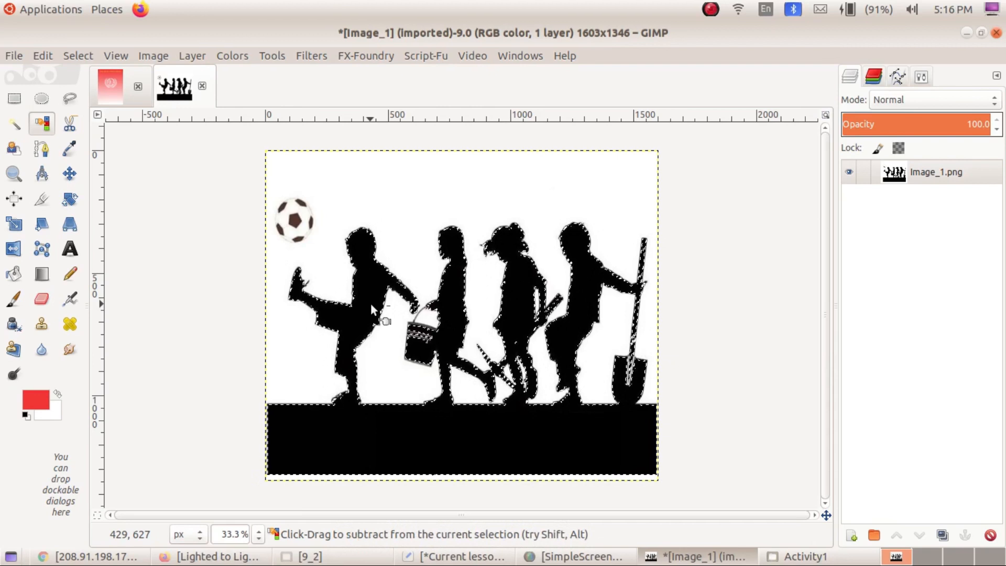
key(ctrl+c)
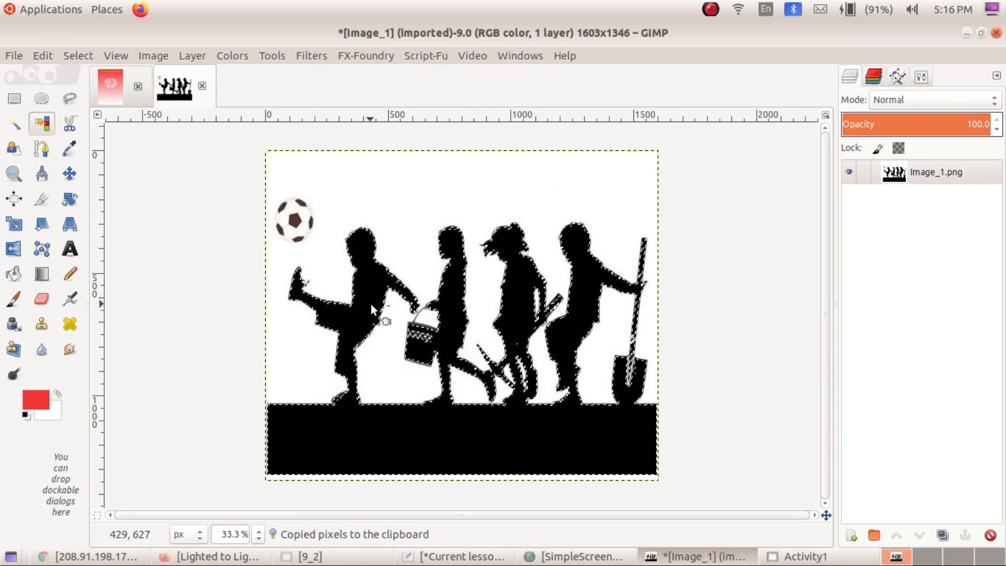
click(108, 92)
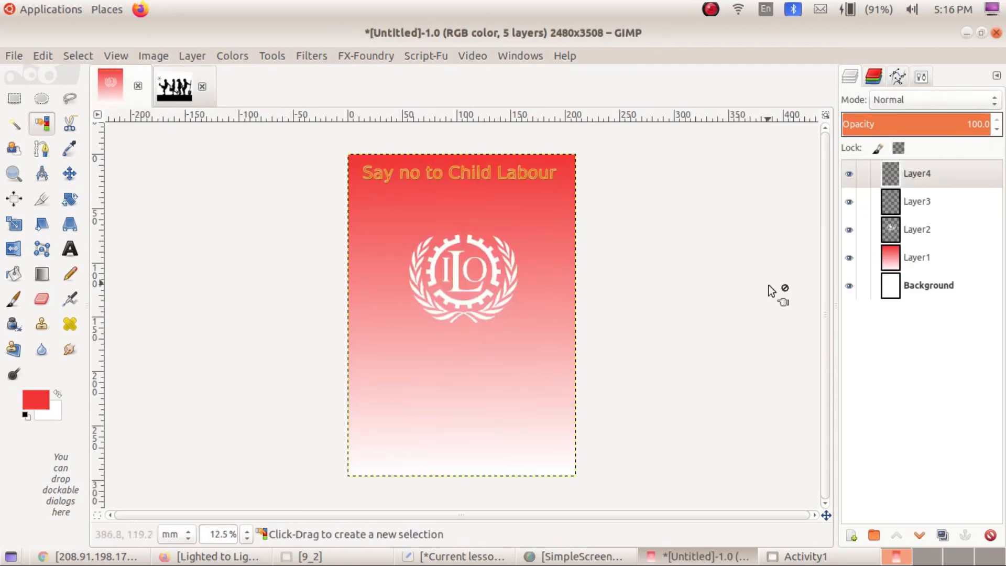
Add a transparent layer named Layer5 above Layer4 and select it
click(855, 536)
click(881, 340)
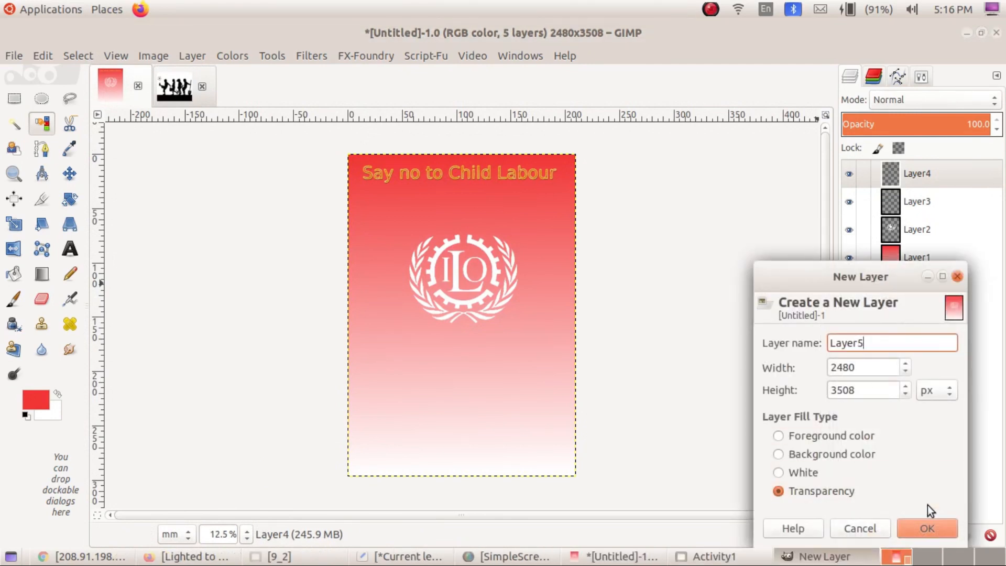
click(923, 529)
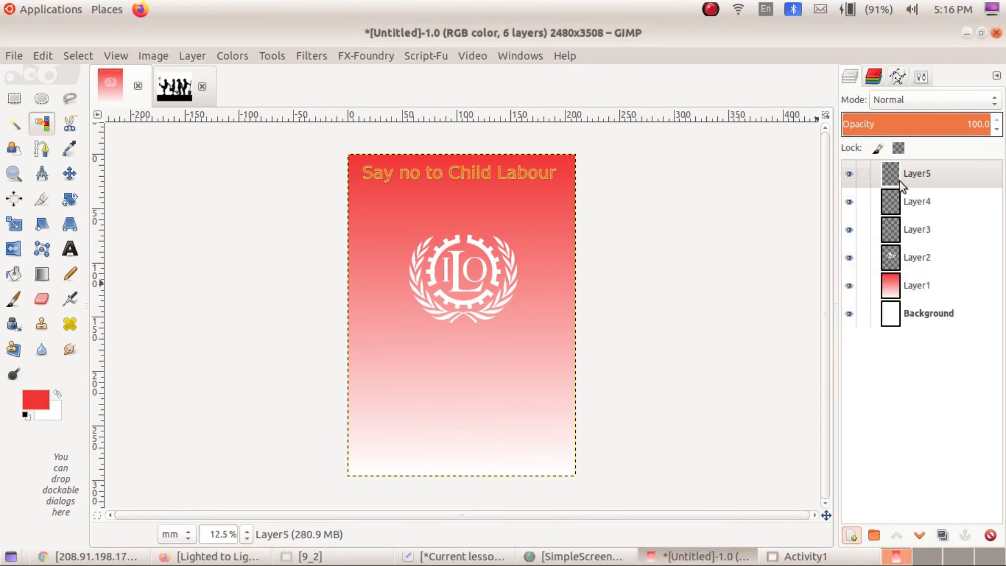
click(913, 171)
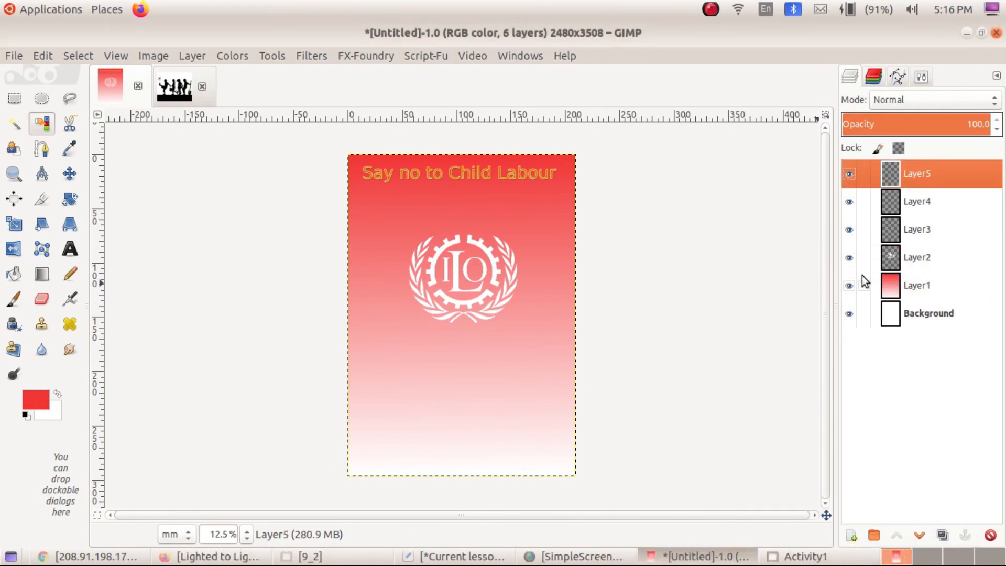
Paste the silhouettes onto Layer5 and move them into the poster's bottom-left corner
key(ctrl+v)
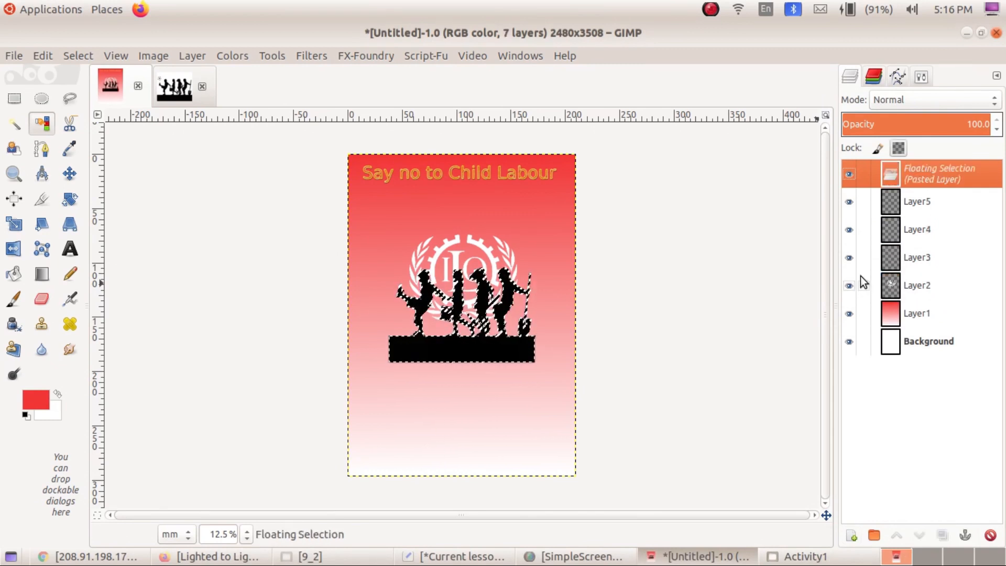
key(m)
mouse_move(459, 344)
mouse_down()
mouse_move(411, 439)
mouse_move(415, 457)
mouse_up()
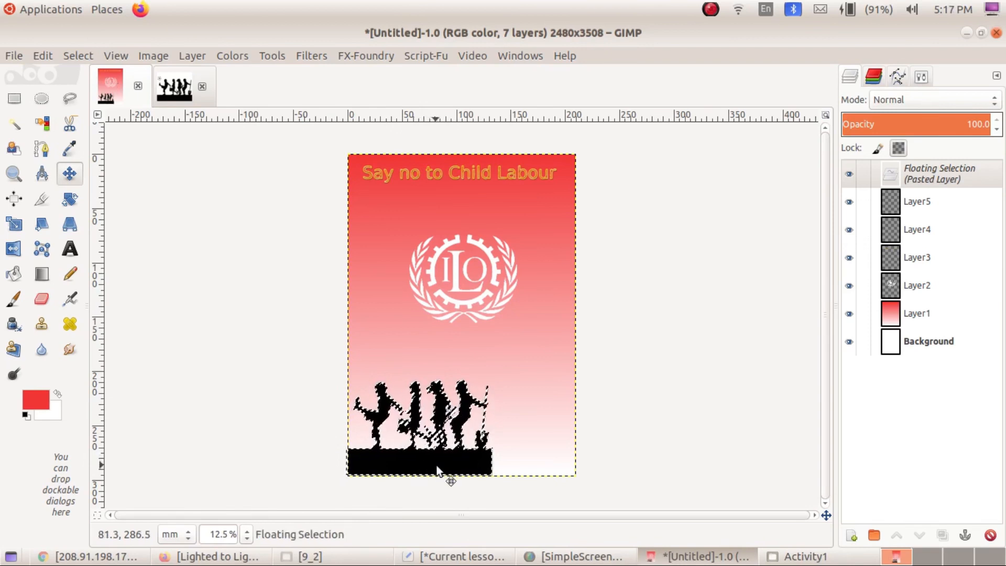
Scale the pasted silhouettes to about 213 mm wide, align them along the poster's bottom edge and anchor them to Layer5
key(shift+s)
click(446, 474)
drag(512, 395, 592, 328)
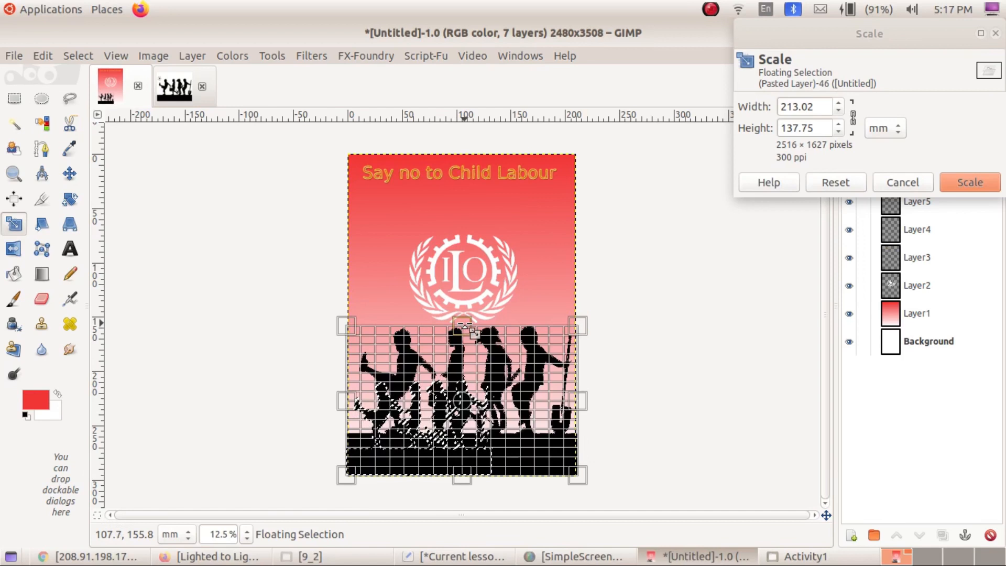
drag(463, 324, 463, 342)
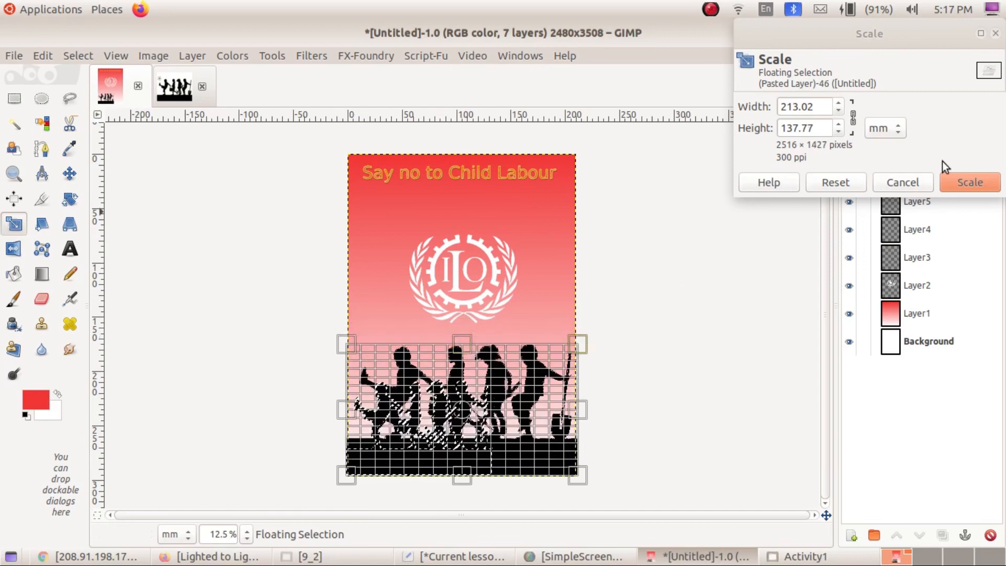
click(957, 189)
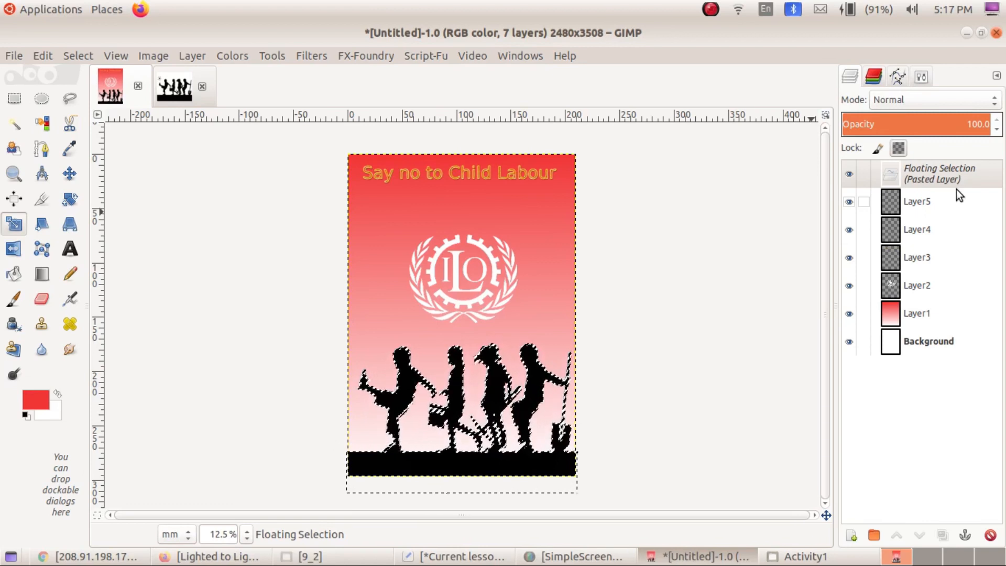
key(m)
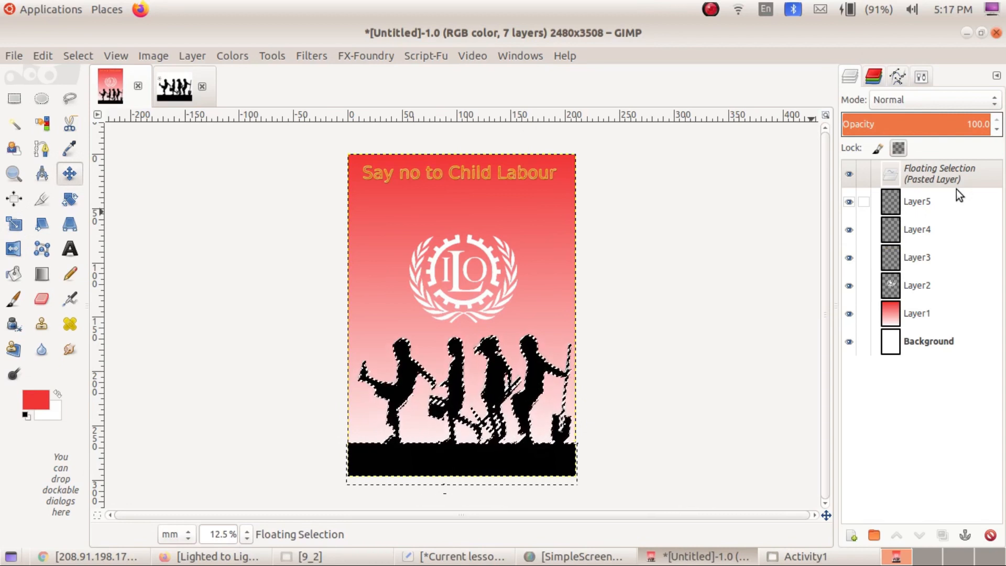
click(966, 535)
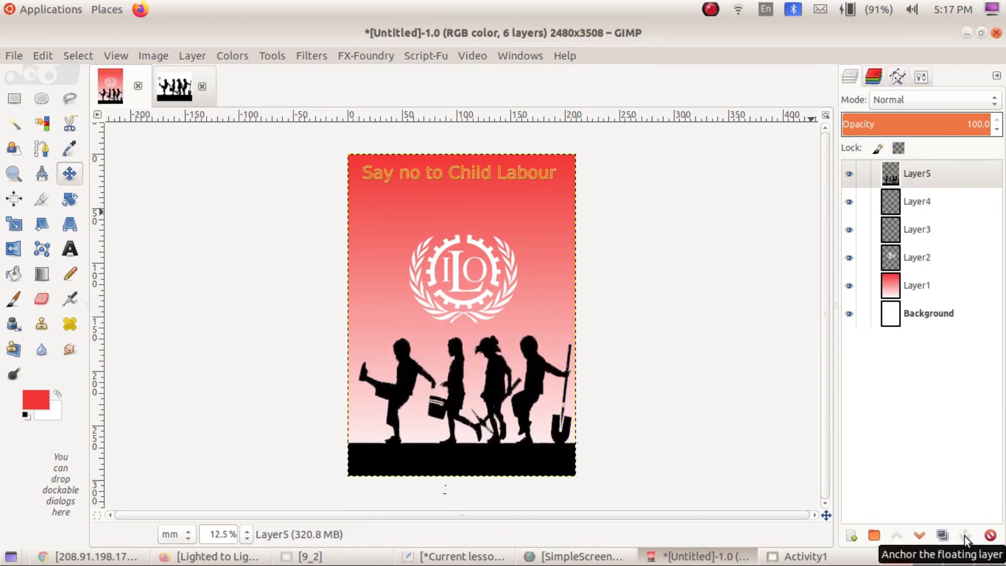
Switch to the Image_1.png image and clear its current selection
click(172, 91)
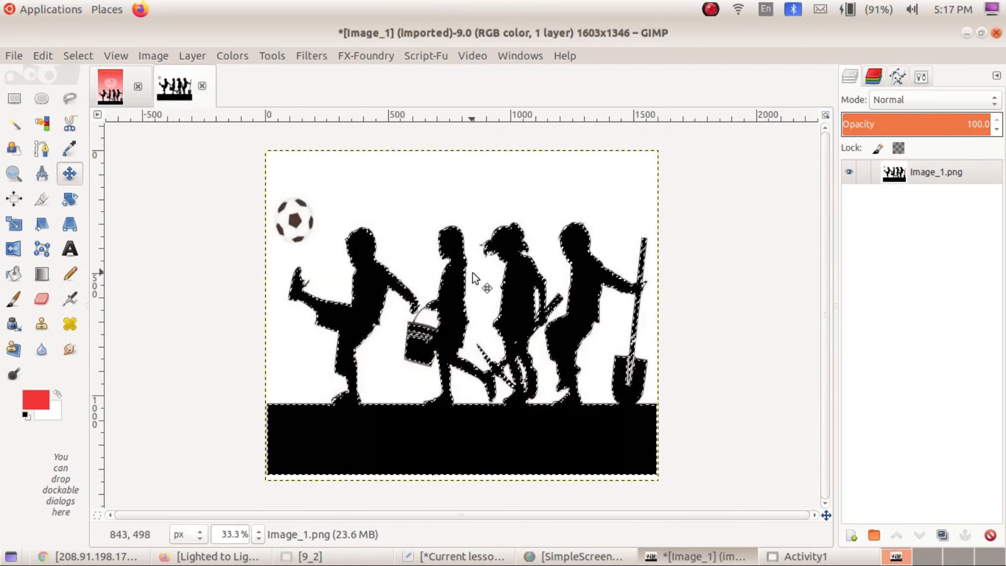
click(79, 58)
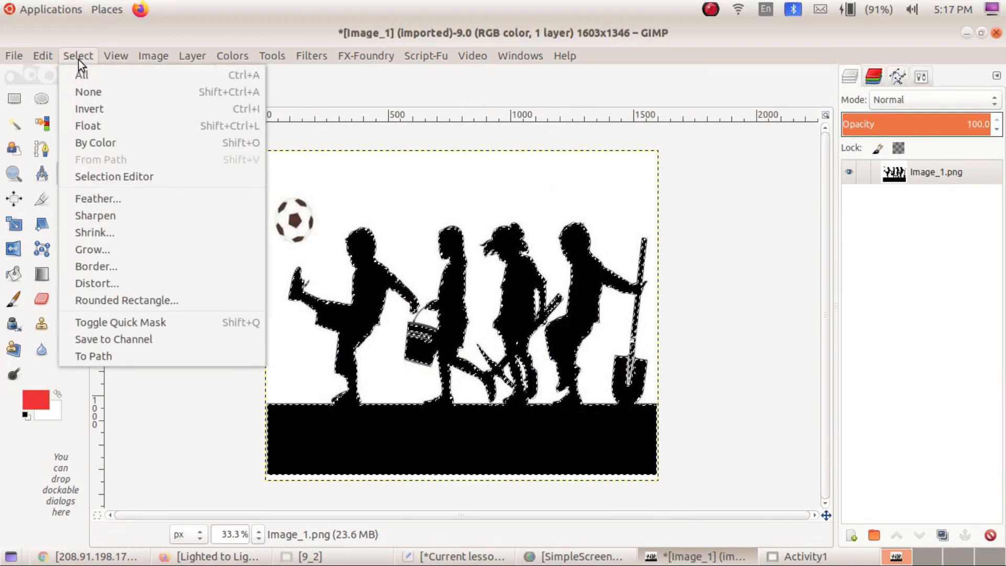
click(108, 94)
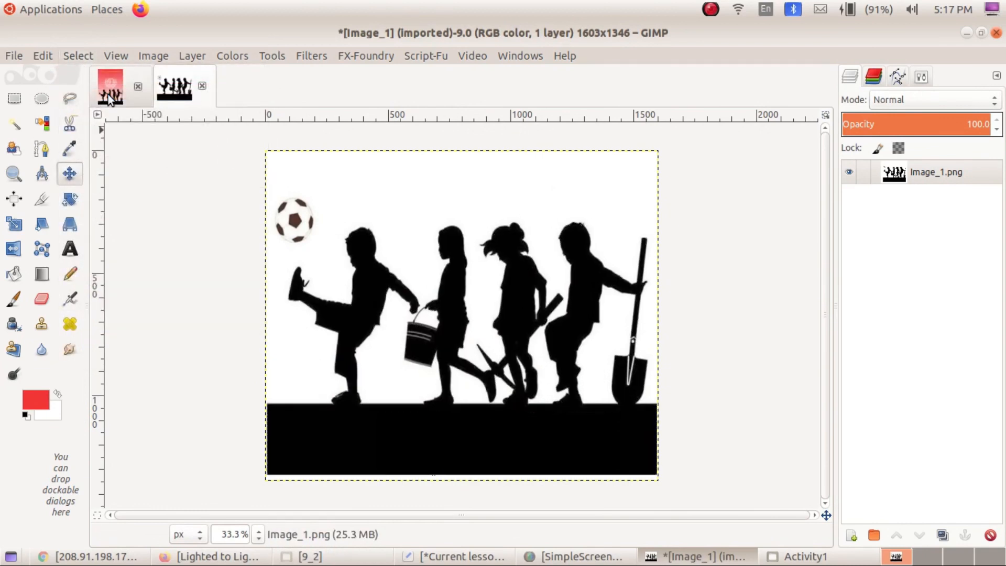
Select the football in Image_1.png with an ellipse fitted to its outline and copy it
click(45, 101)
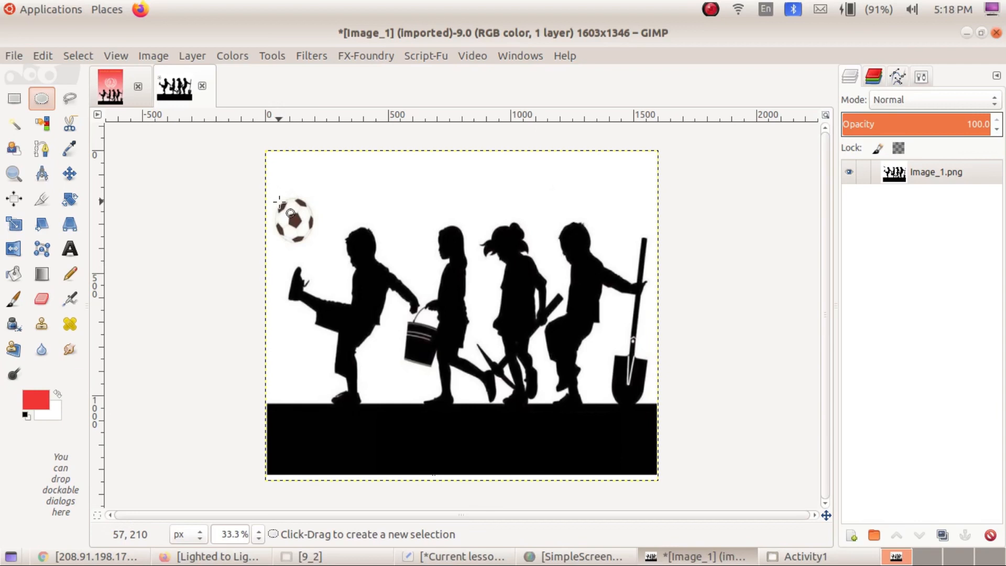
key(z)
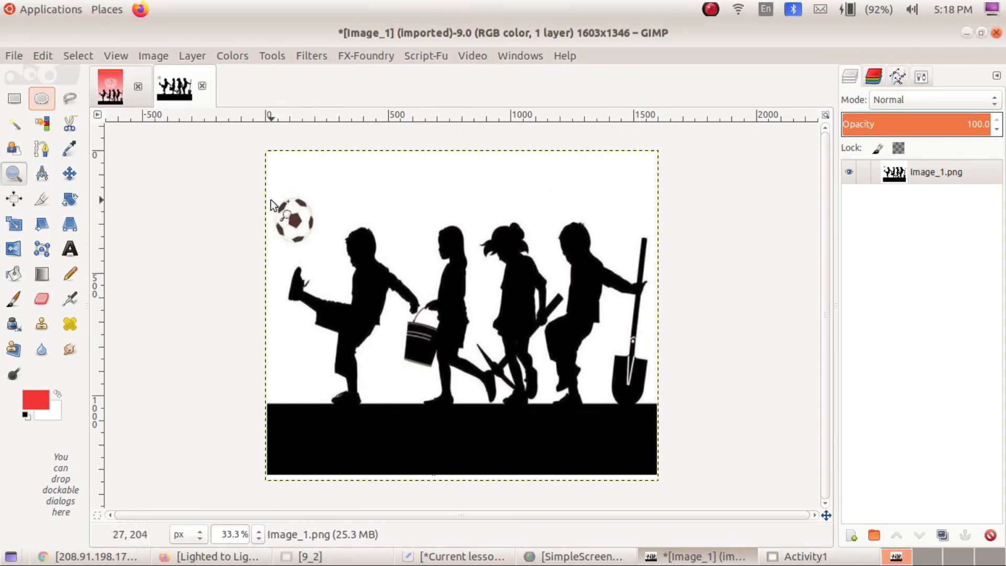
drag(255, 189, 335, 253)
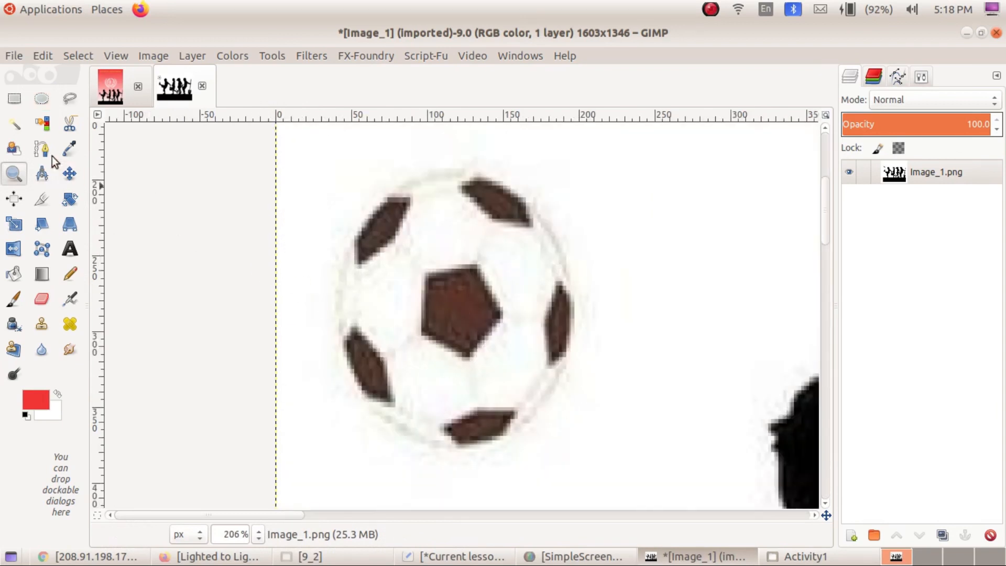
click(38, 103)
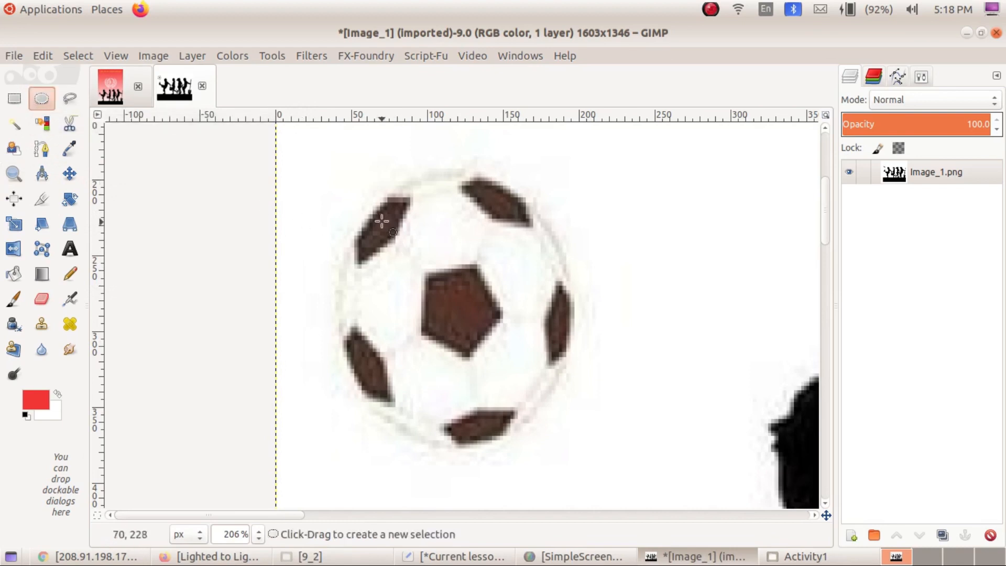
drag(339, 180, 575, 452)
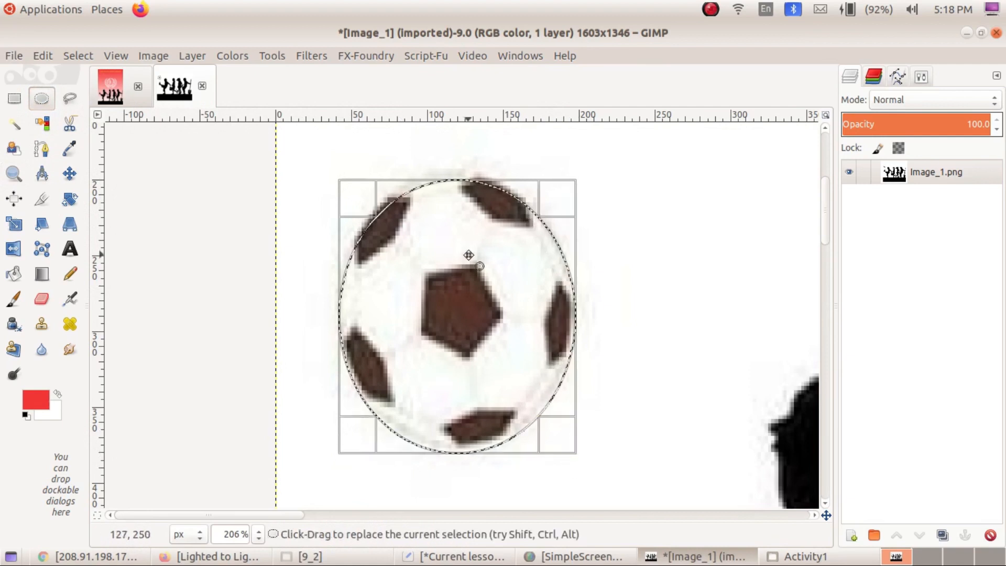
drag(376, 201, 366, 195)
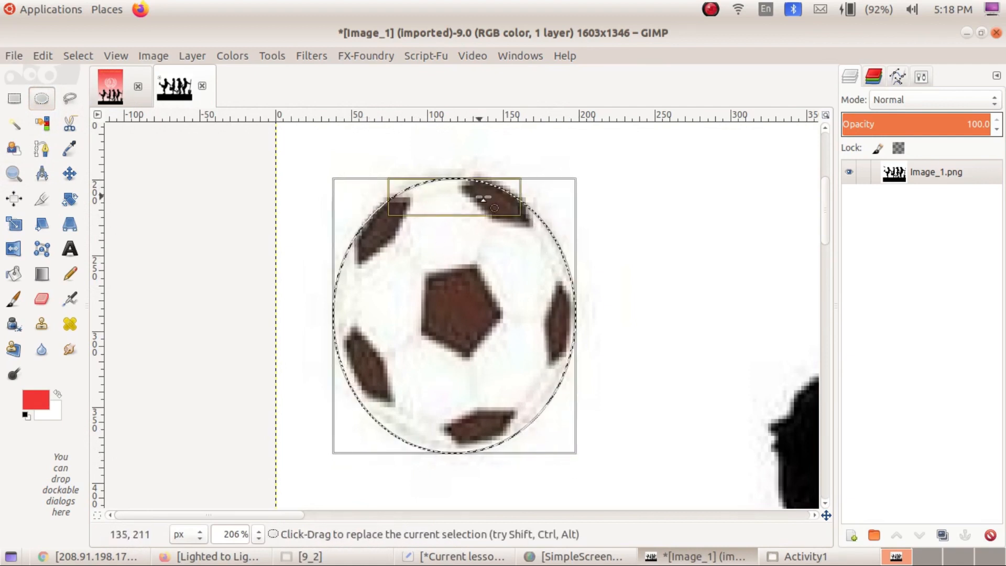
drag(484, 199, 493, 187)
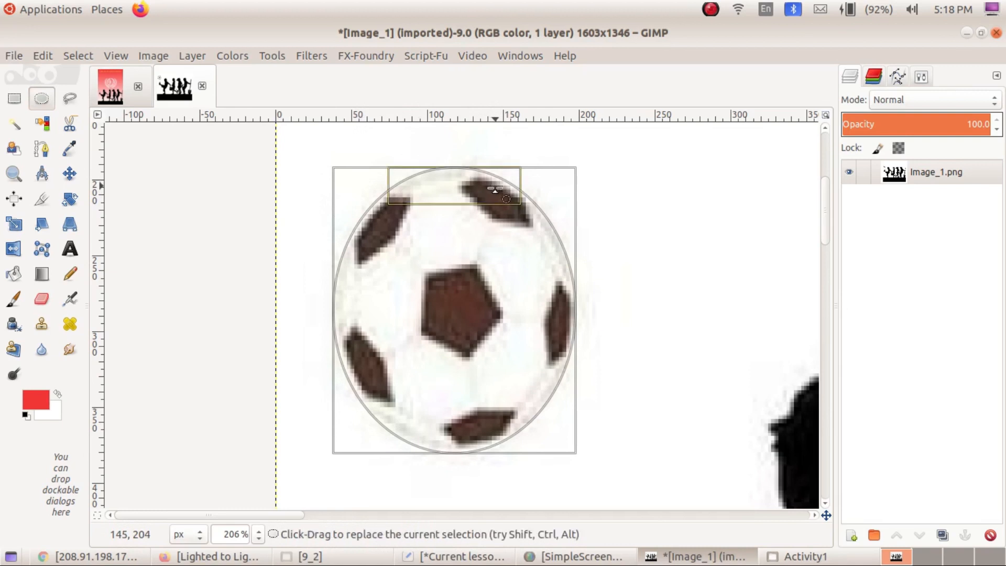
drag(360, 439, 365, 433)
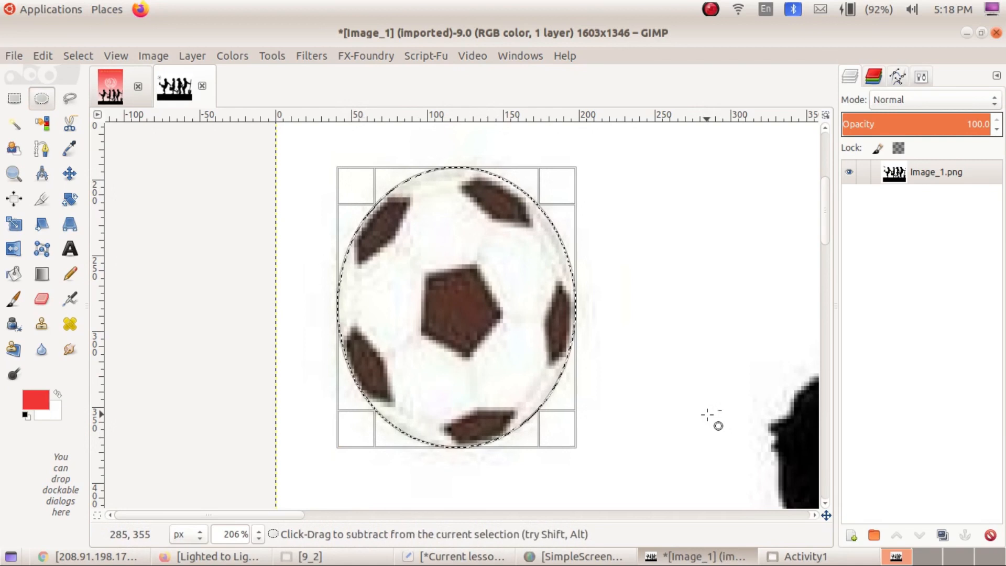
key(ctrl+c)
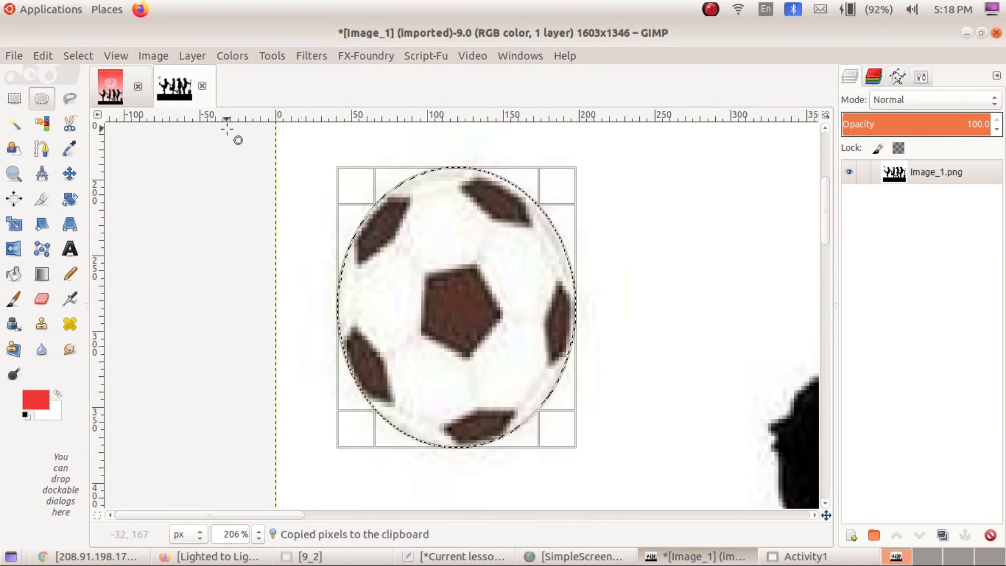
Return to the poster image, add a transparent layer named Layer6 above Layer5 and select it
click(118, 85)
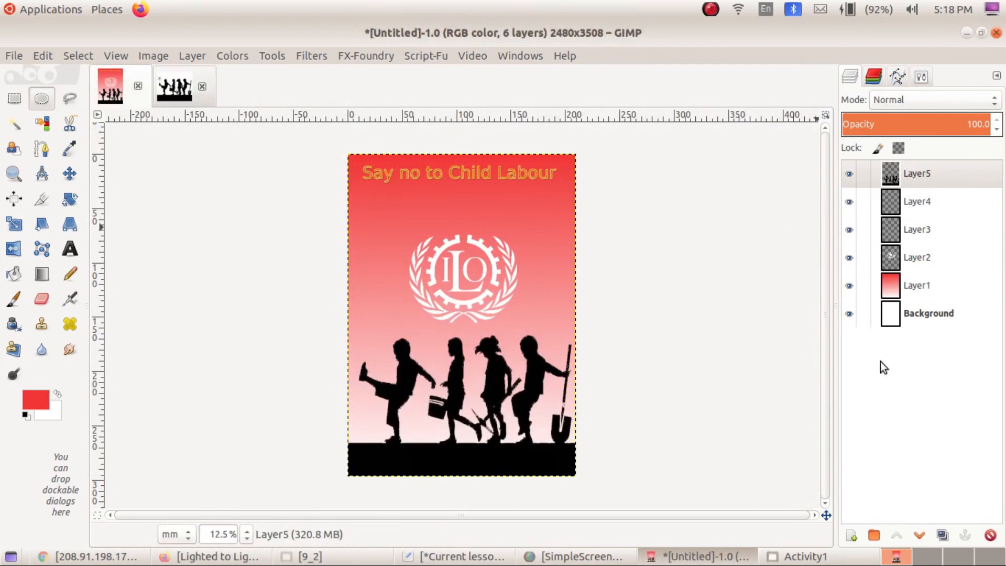
click(851, 535)
click(886, 340)
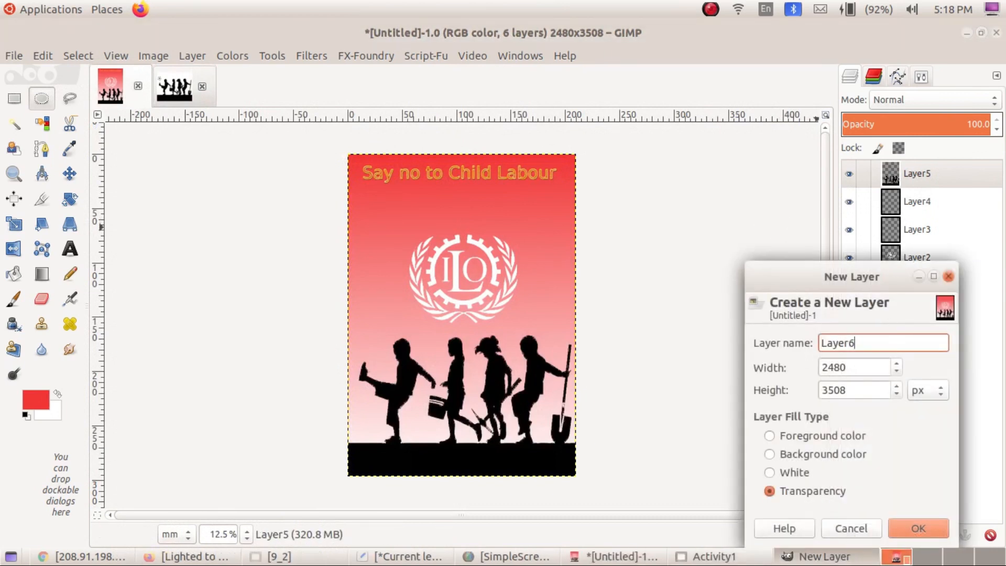
text(6)
click(936, 530)
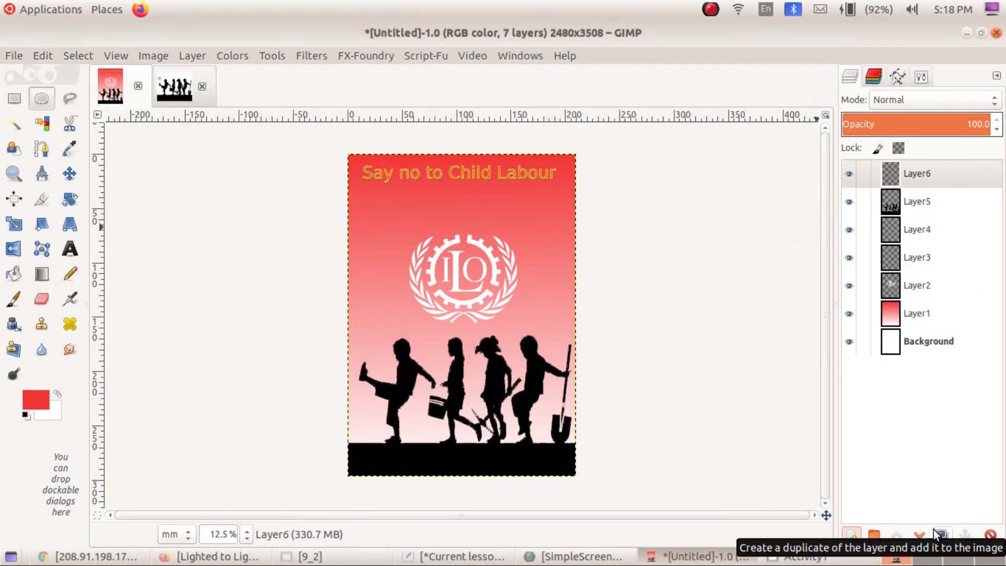
click(923, 174)
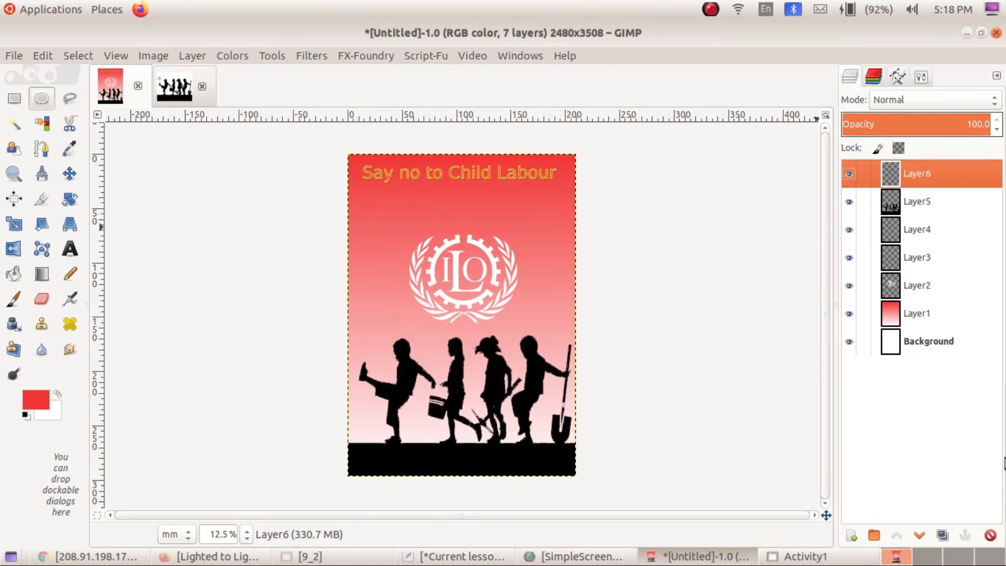
Paste the football onto Layer6 and move it above the kicking child's raised foot
key(ctrl+v)
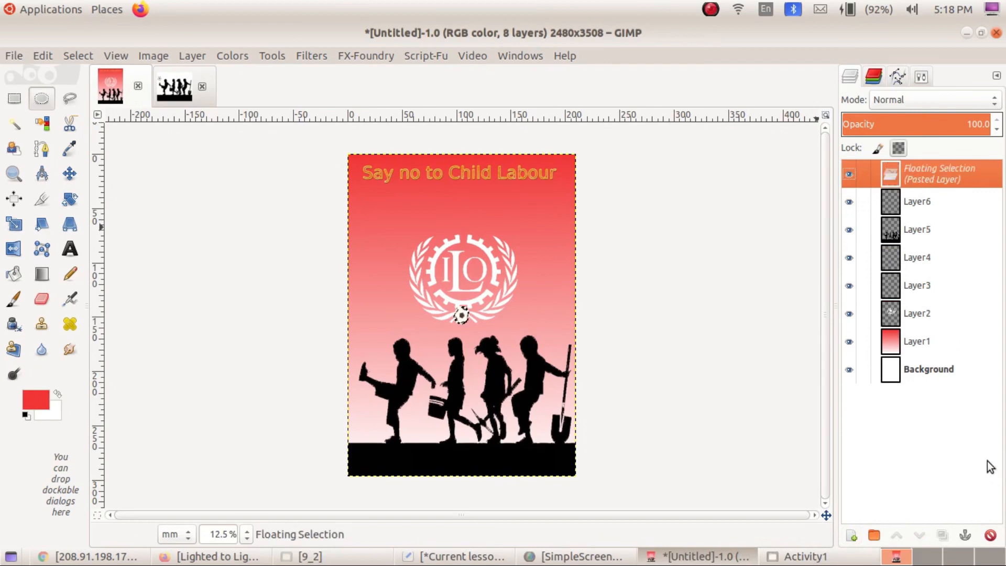
key(m)
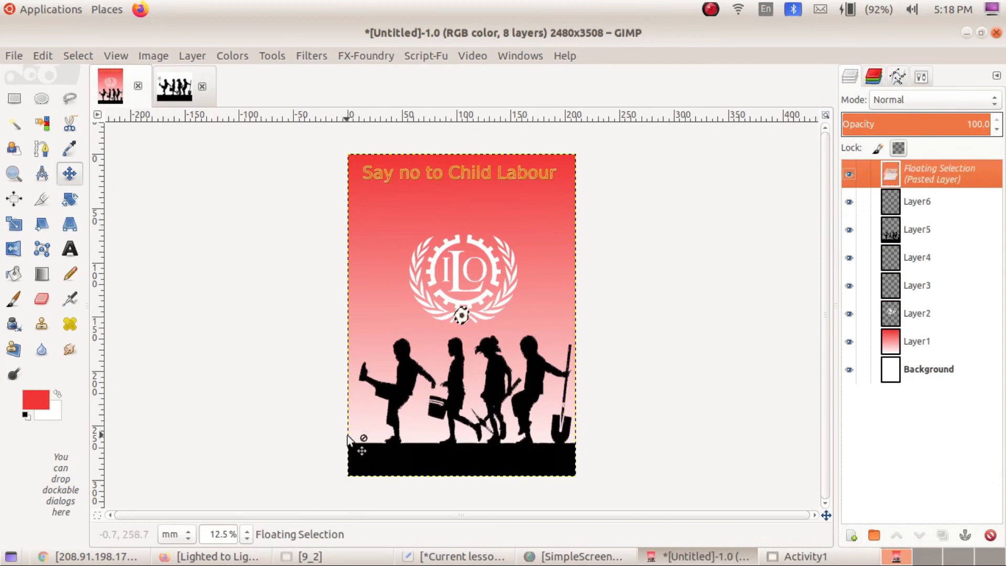
drag(459, 313, 367, 344)
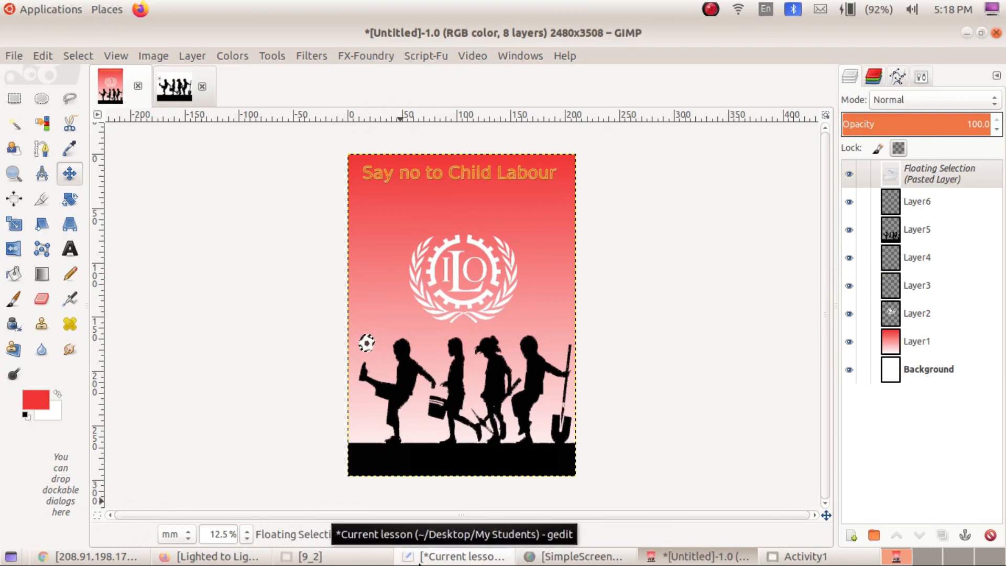
Scale the pasted football to about 22 × 26 mm and anchor it to Layer6
key(shift+s)
click(367, 343)
drag(375, 336, 386, 325)
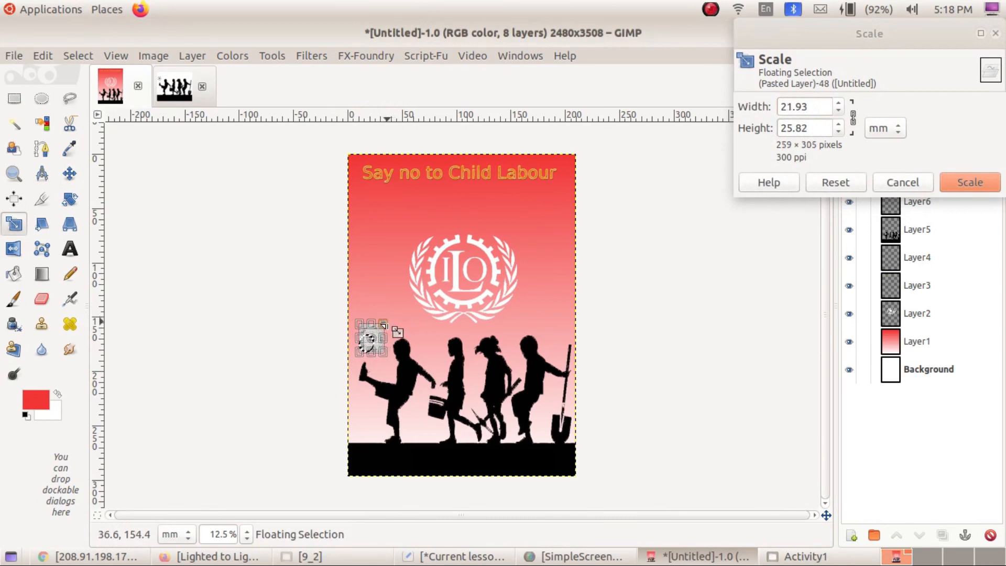
click(969, 182)
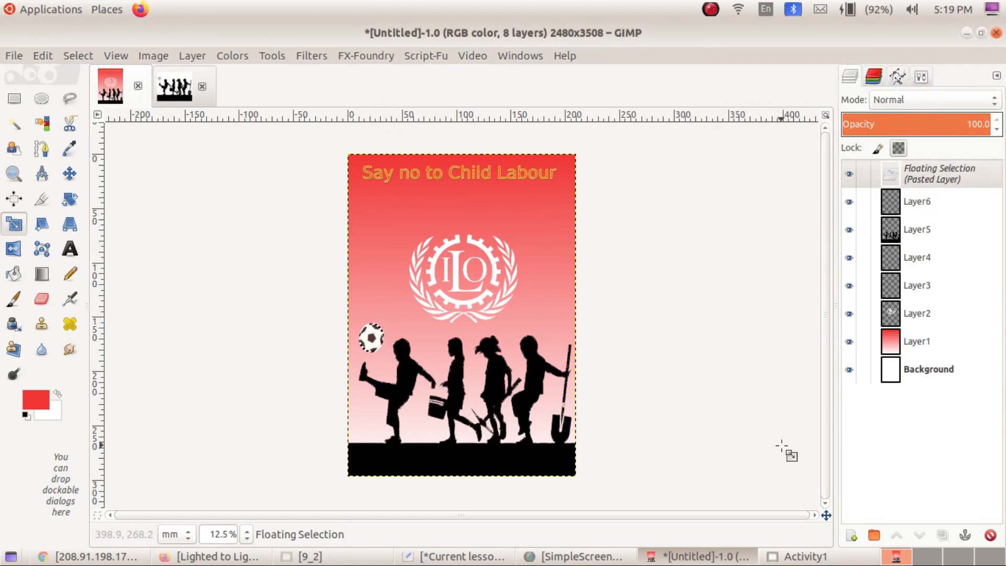
click(965, 535)
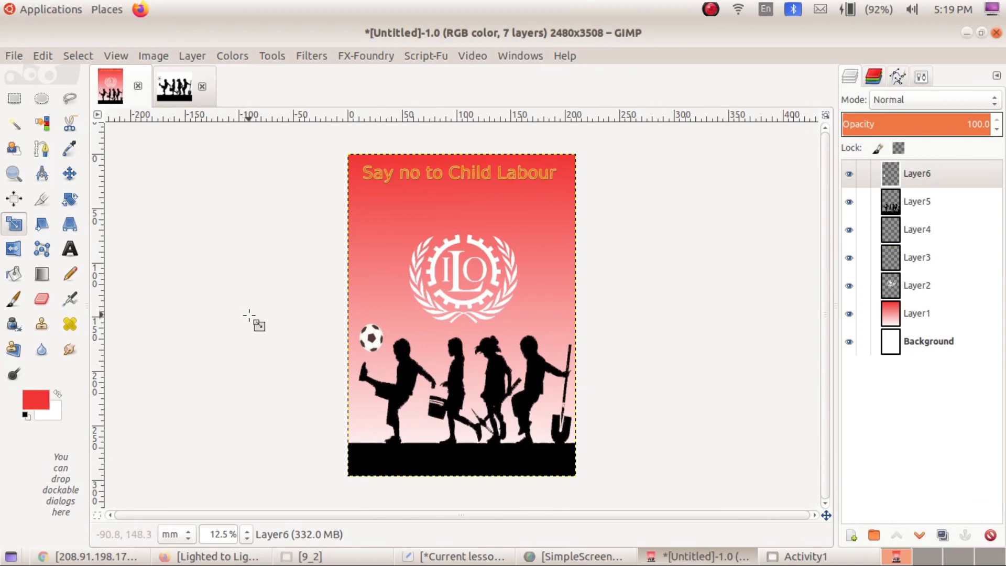
Close the Image_1.png image and discard its changes
click(203, 88)
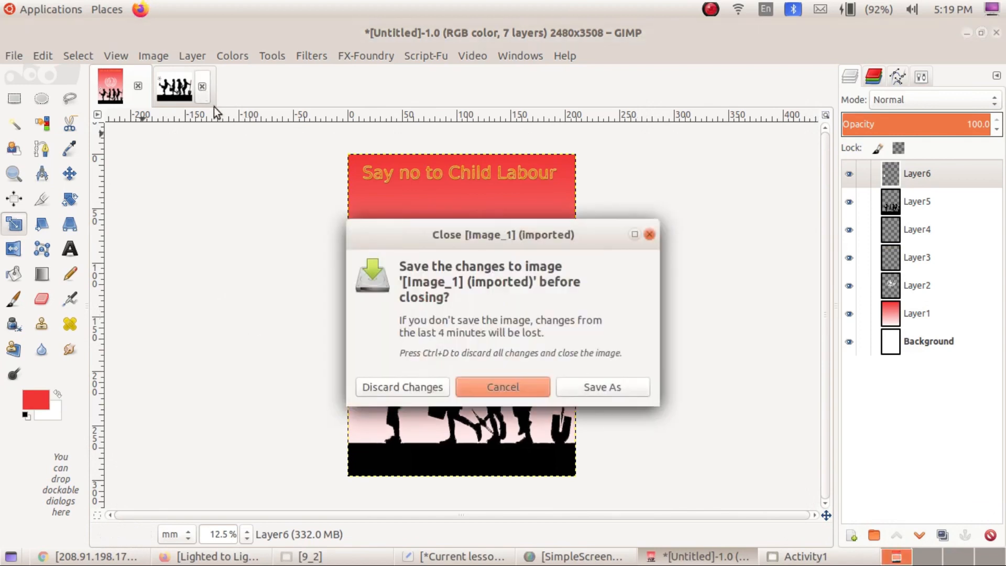
click(386, 387)
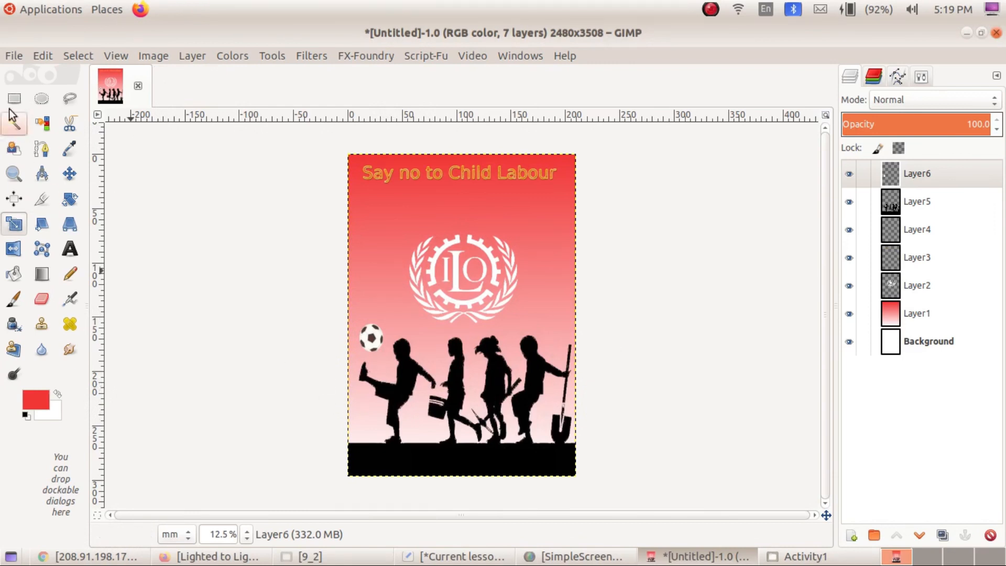
Start exporting the poster to the Activity1 folder and choose JPEG image as the file type
click(15, 57)
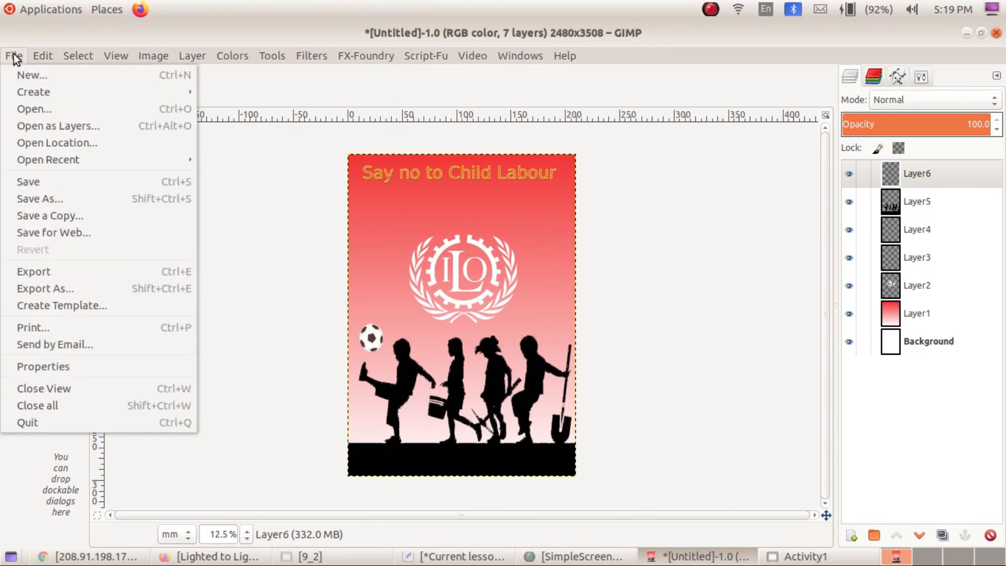
click(64, 290)
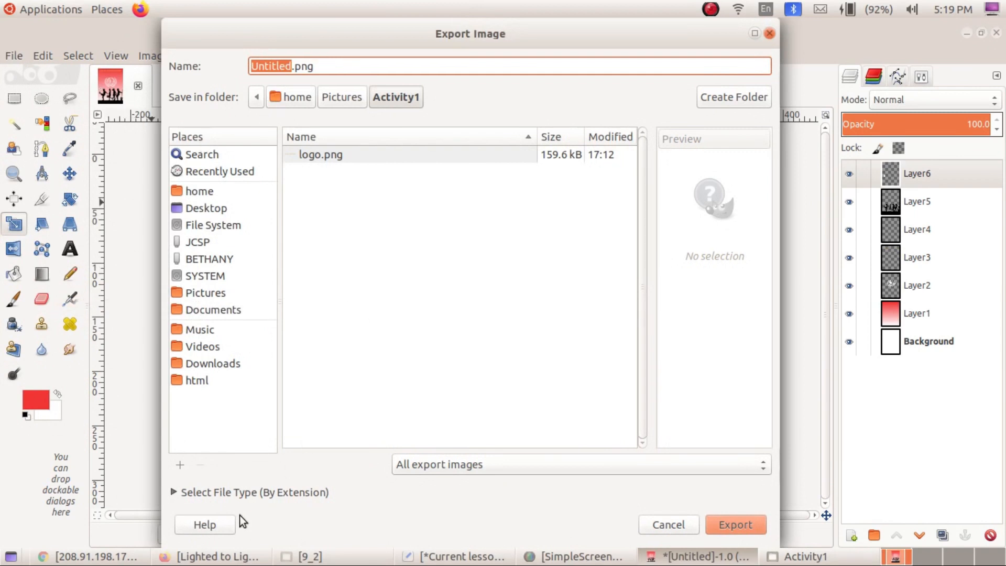
click(174, 493)
scroll(273, 460, down, 4)
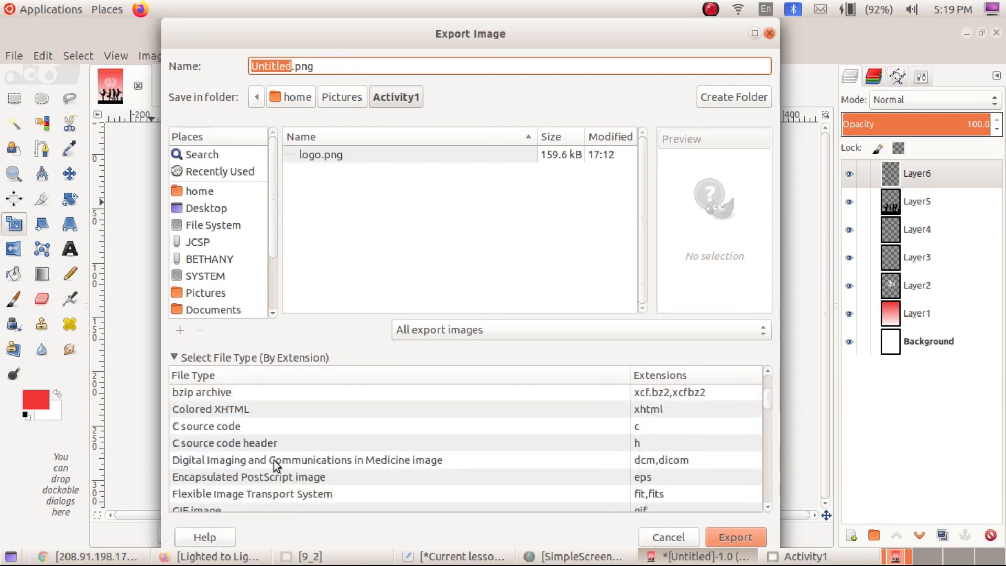
scroll(273, 459, down, 3)
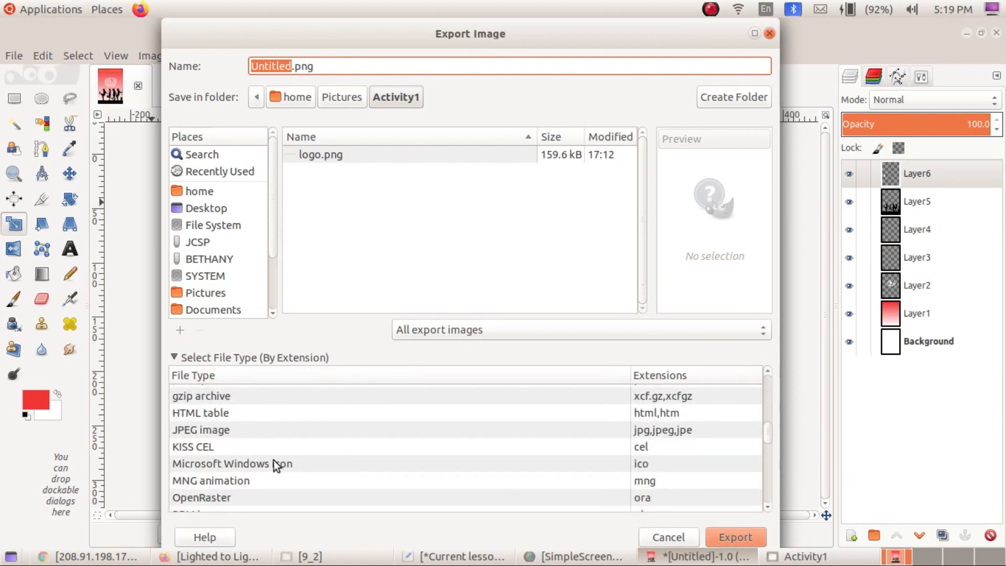
click(195, 429)
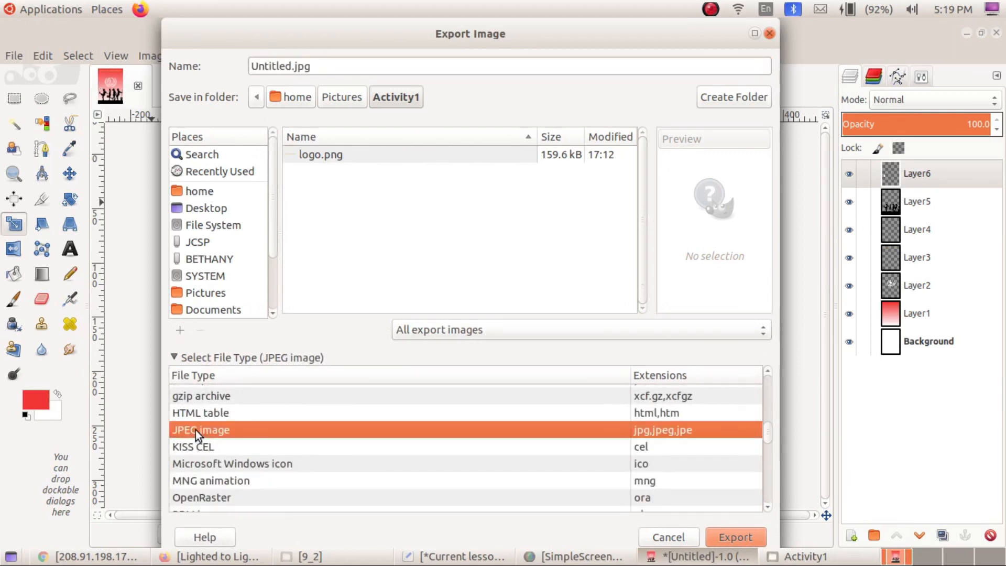
Name the export file activity1.jpg and export it as JPEG at quality 100
click(291, 66)
key(shift+Home)
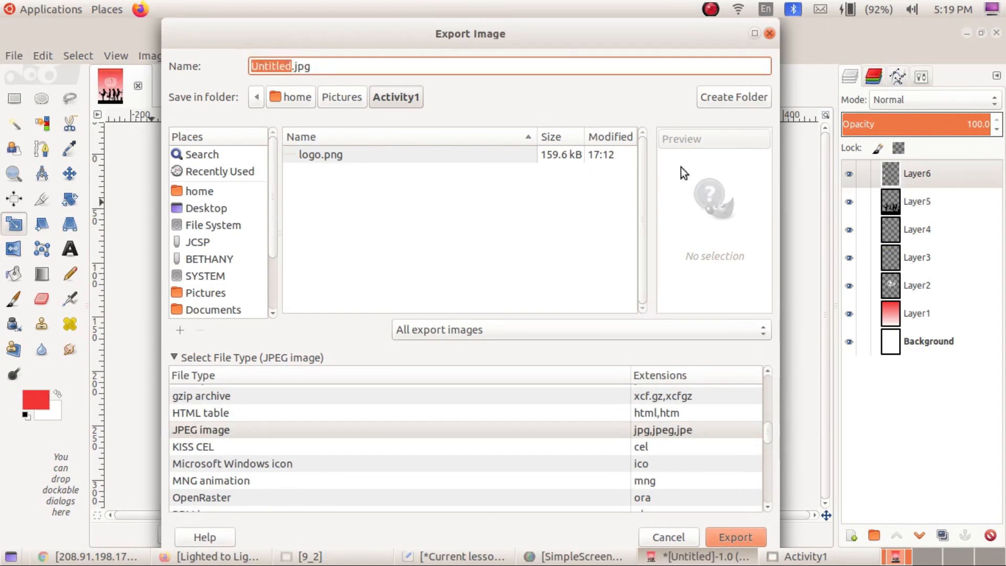
text(a)
text(ctivity)
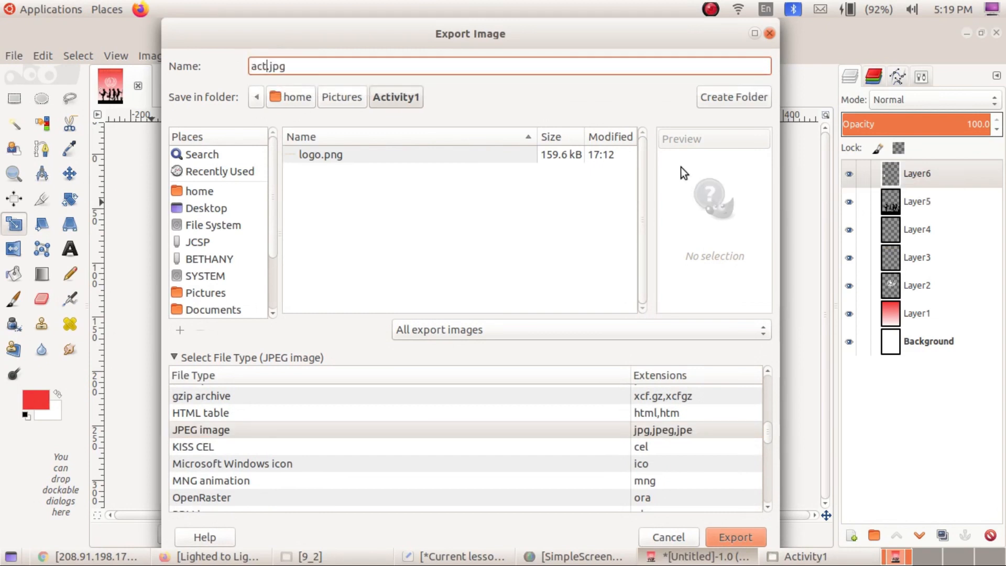
text(1)
click(744, 539)
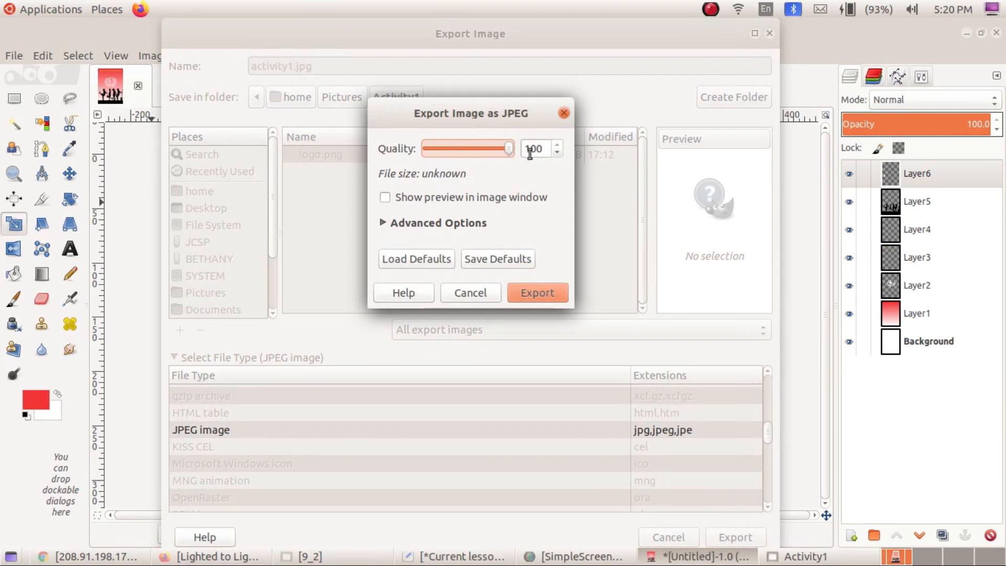
click(537, 294)
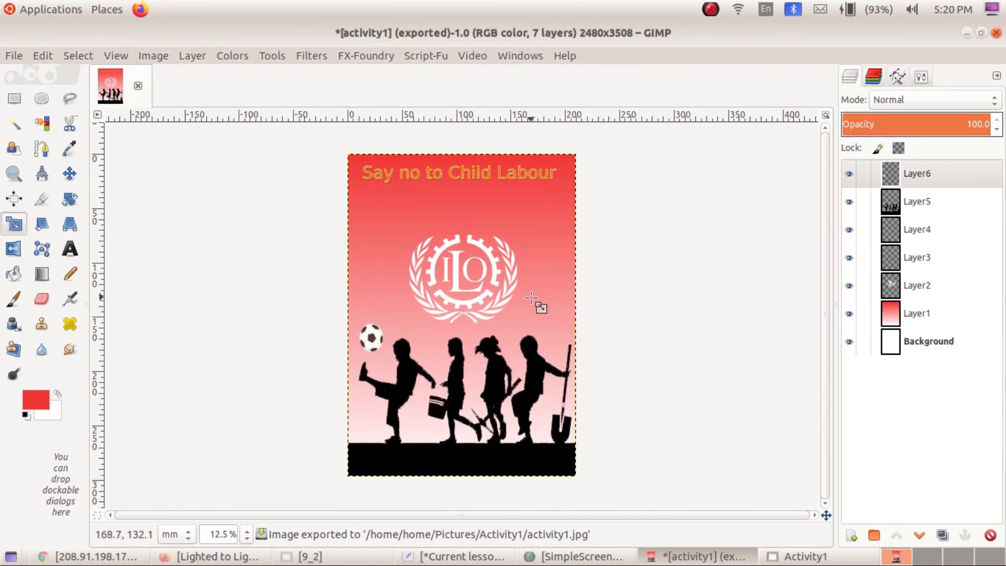
Save the layered poster as activity1.xcf in the Activity1 folder inside Pictures
key(ctrl+s)
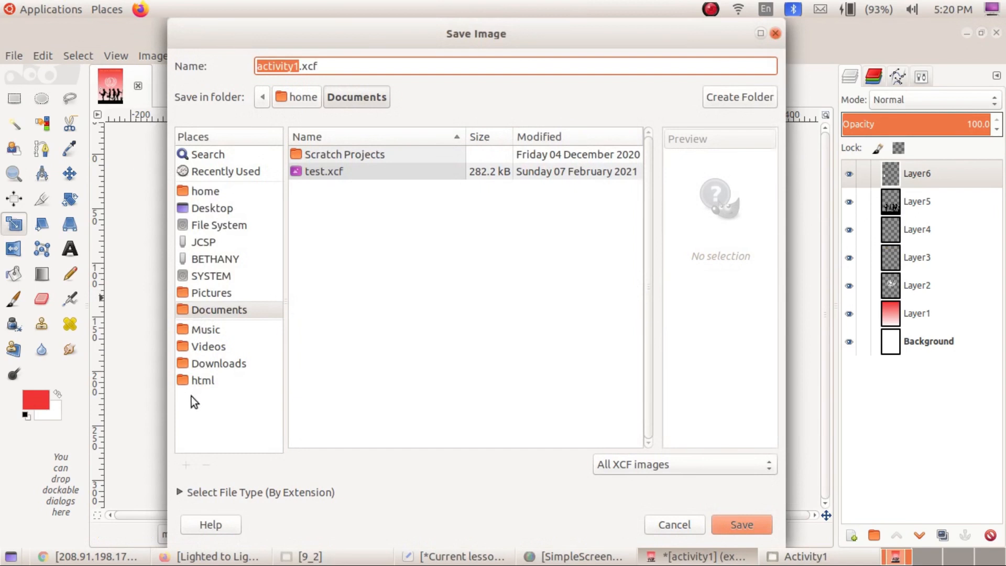
click(206, 192)
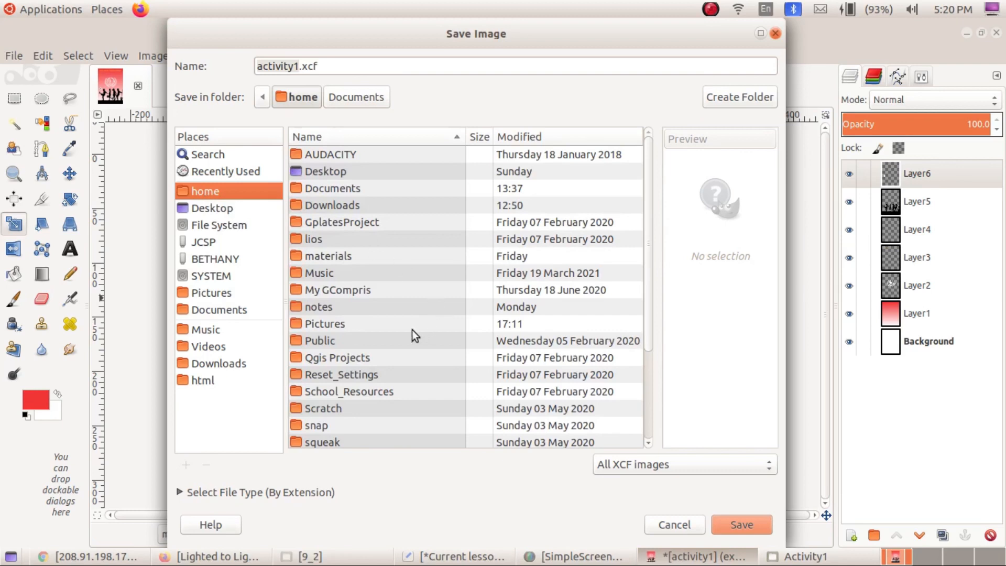
double_click(328, 323)
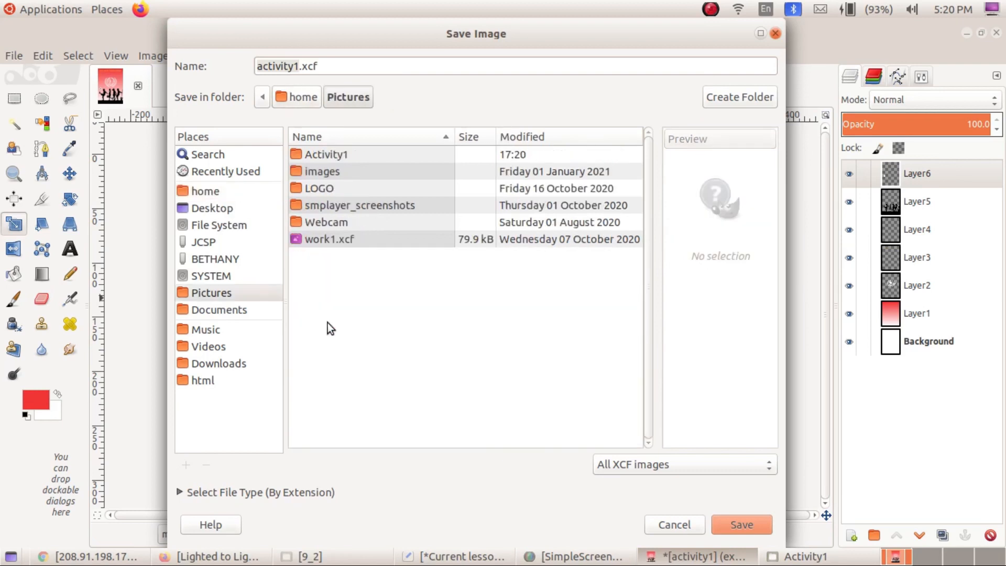
double_click(312, 155)
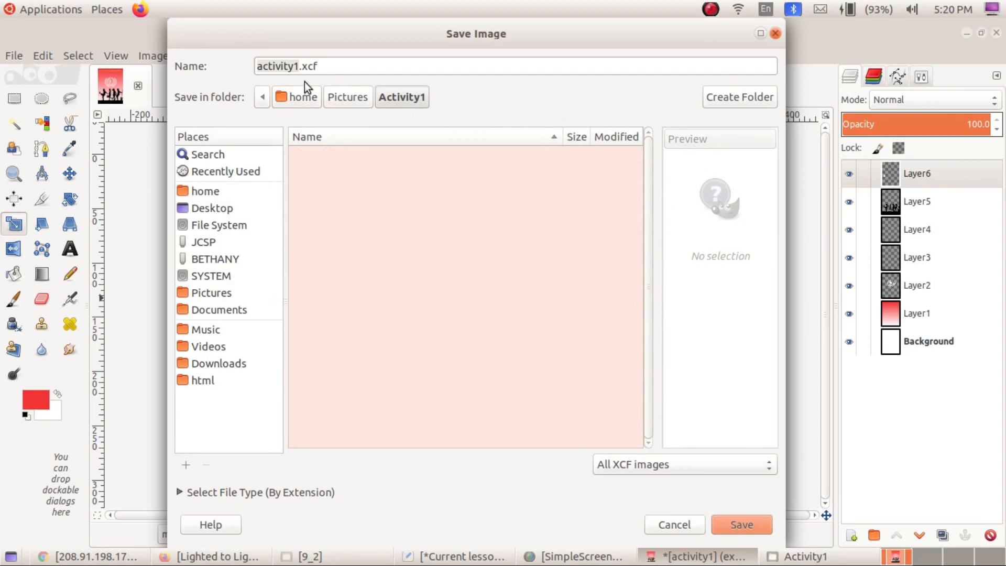
click(302, 66)
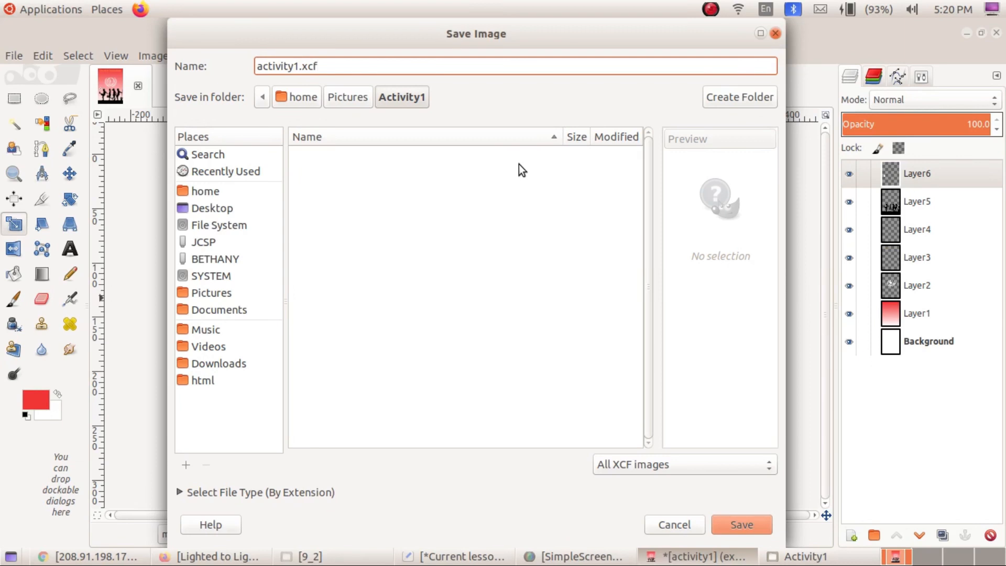
click(746, 529)
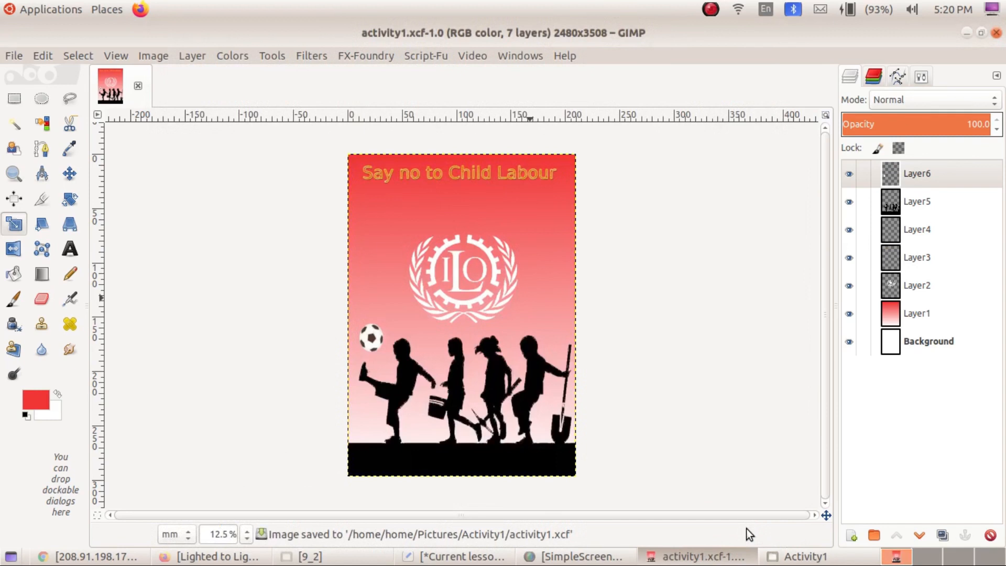